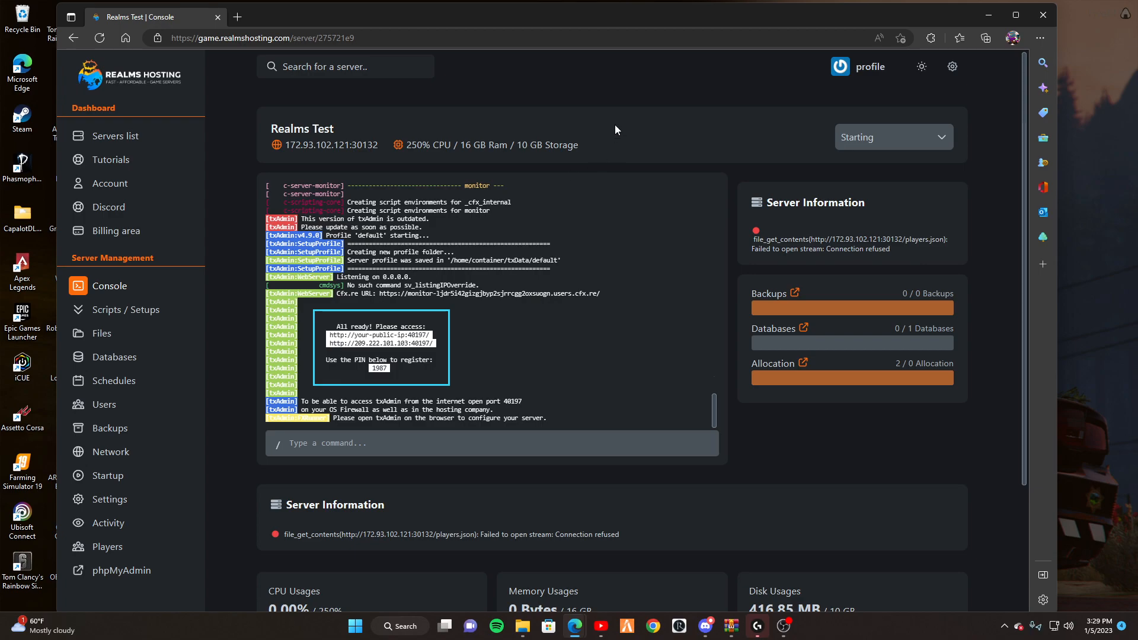
Open the txAdmin panel from the console and link the Cfx.re account with the console's registration PIN.
scroll(480, 171, "down", 2)
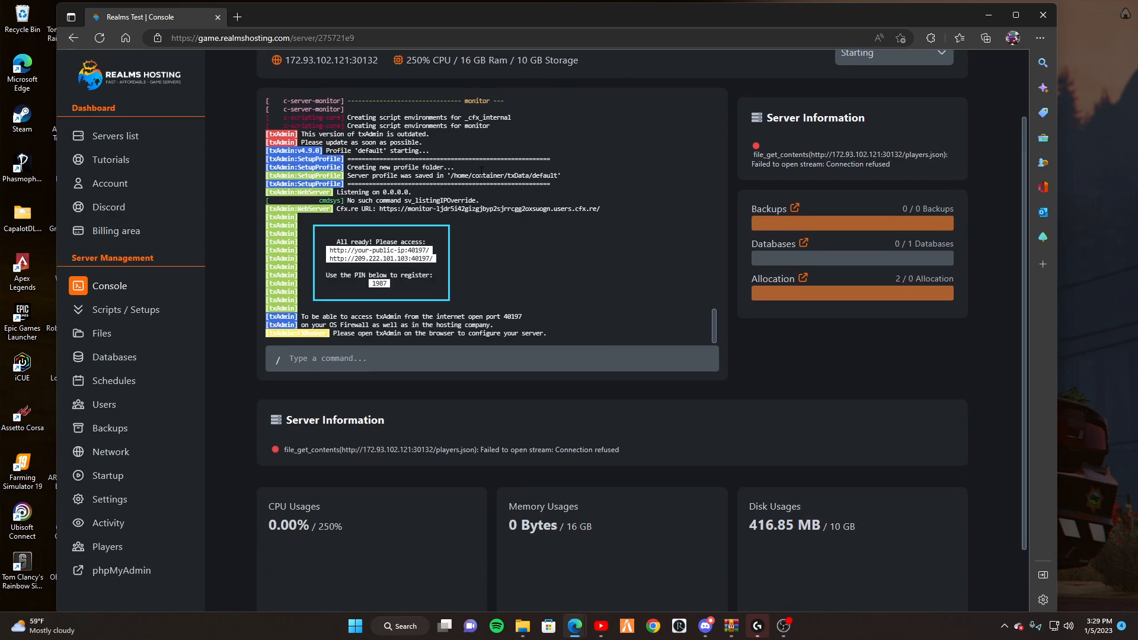
scroll(833, 302, "up", 2)
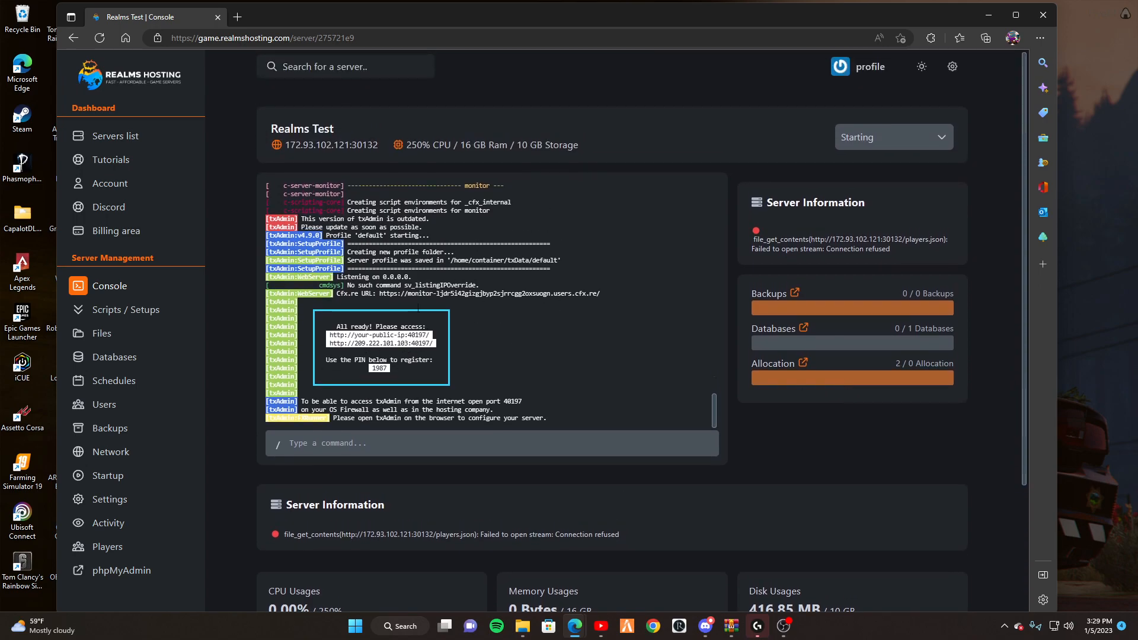
left_click(387, 344)
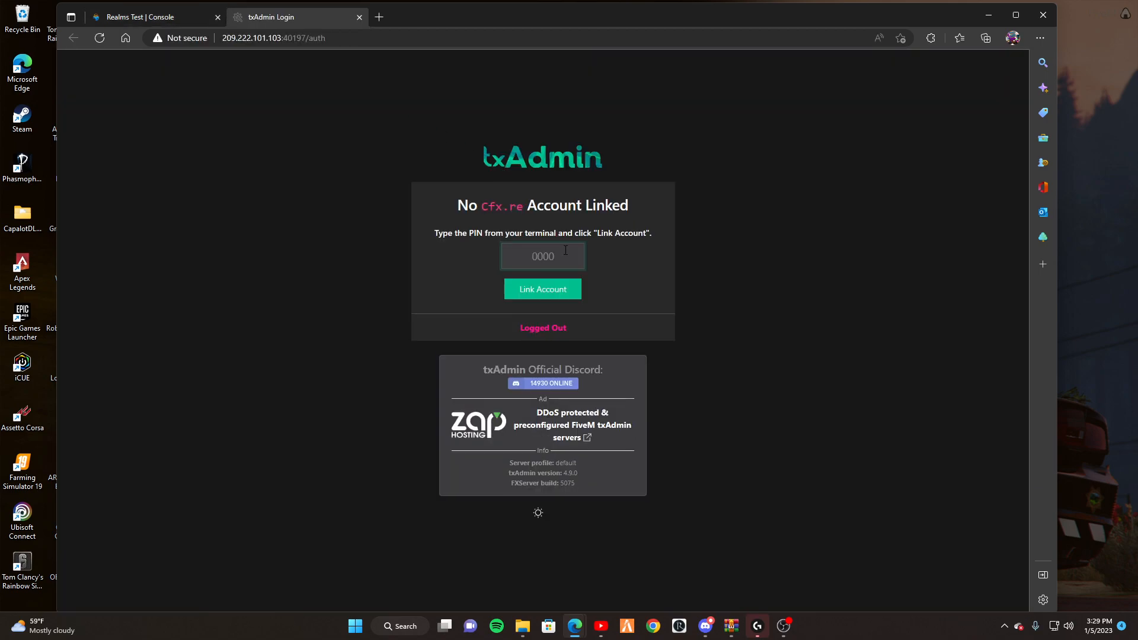
left_click(184, 17)
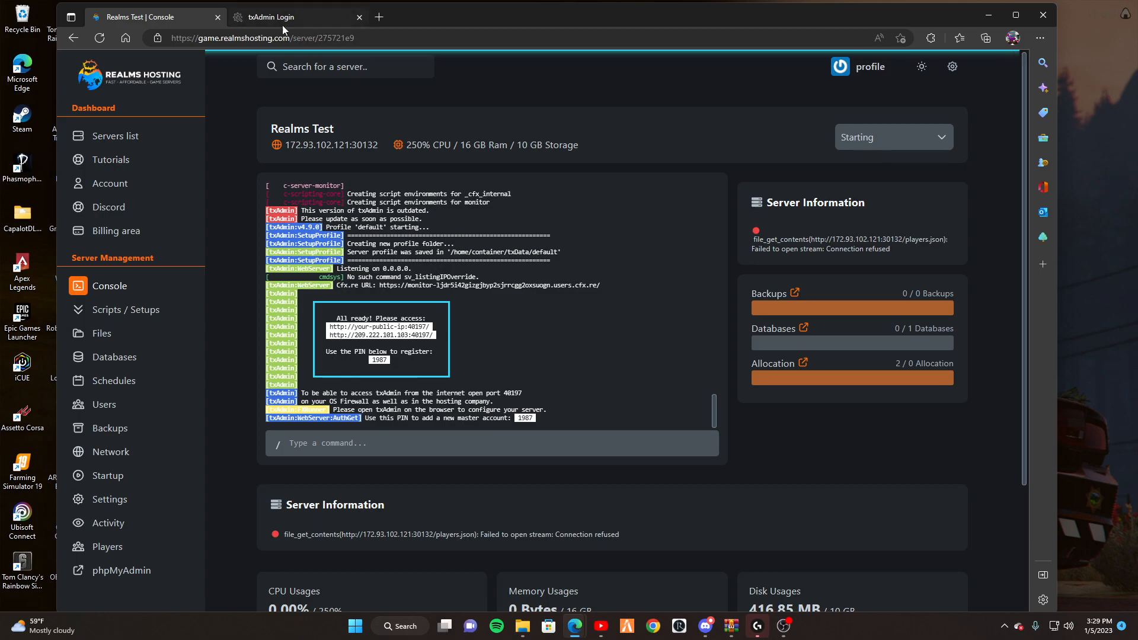
left_click(317, 23)
type("1987")
key("Return")
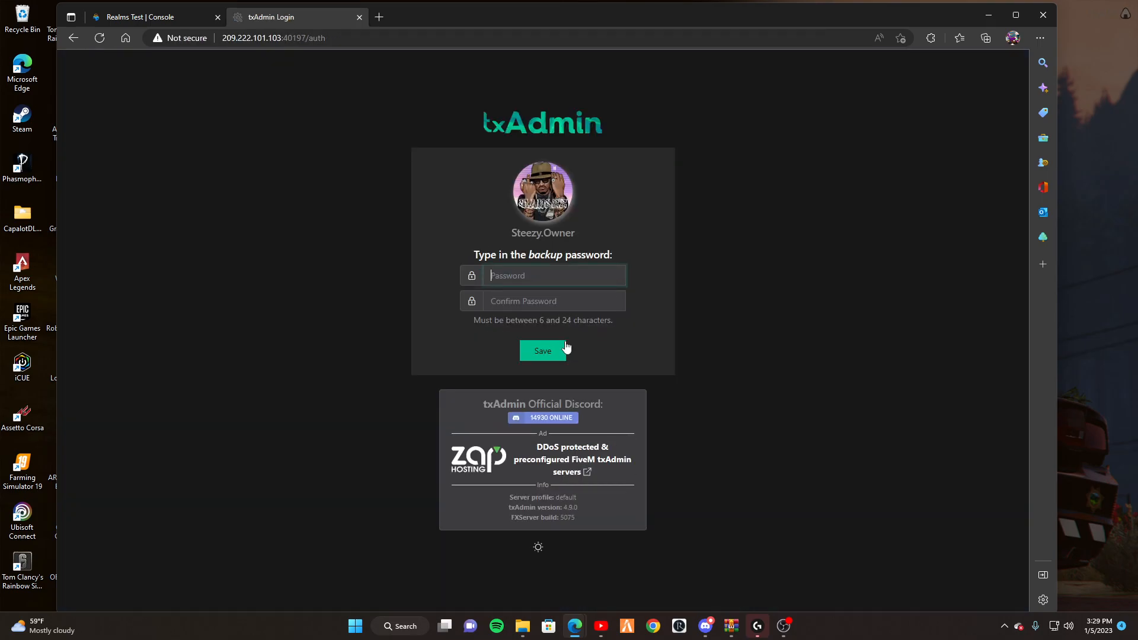
Enter and confirm a backup password for the owner account, then save it.
left_click(575, 272)
left_click(720, 244)
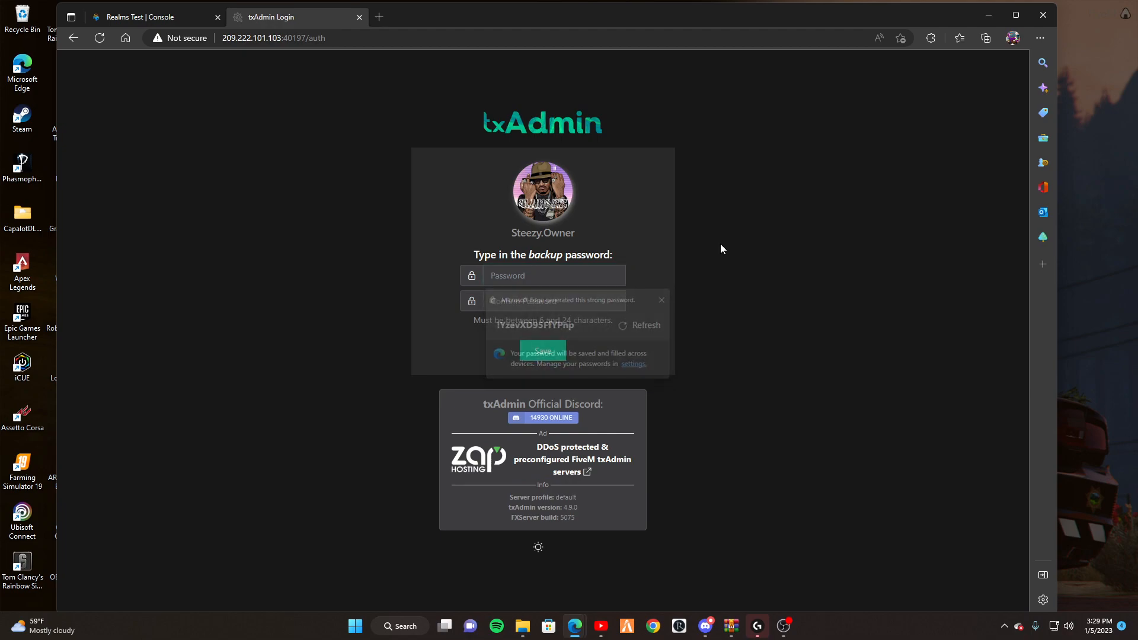
left_click(621, 275)
left_click(643, 260)
left_click(608, 276)
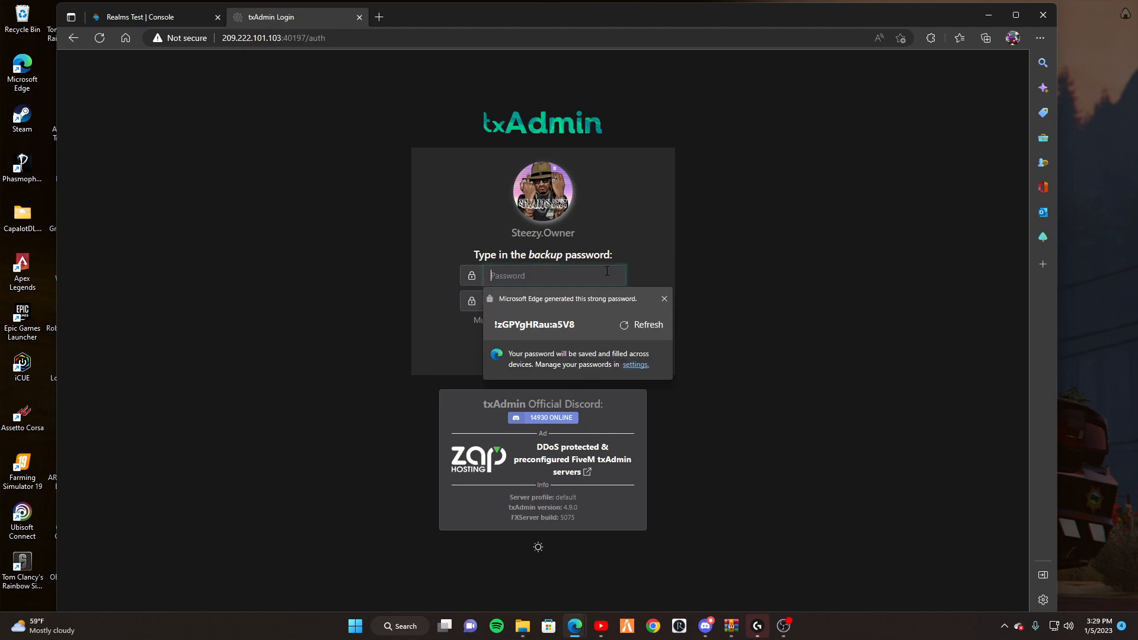
type("•••••••••")
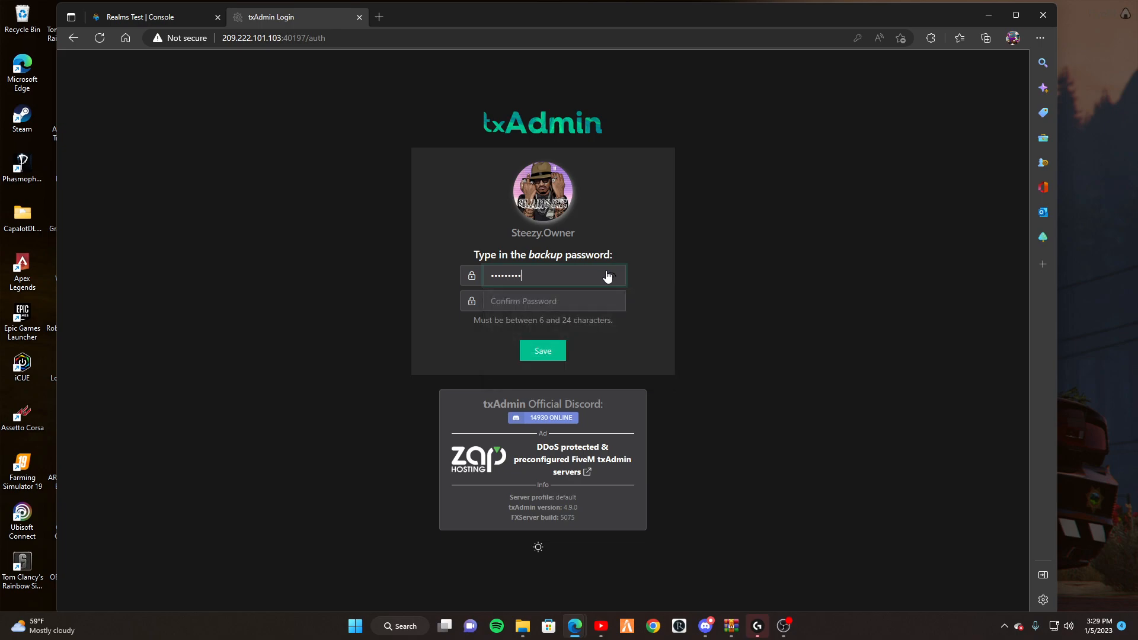
left_click(603, 300)
type("•")
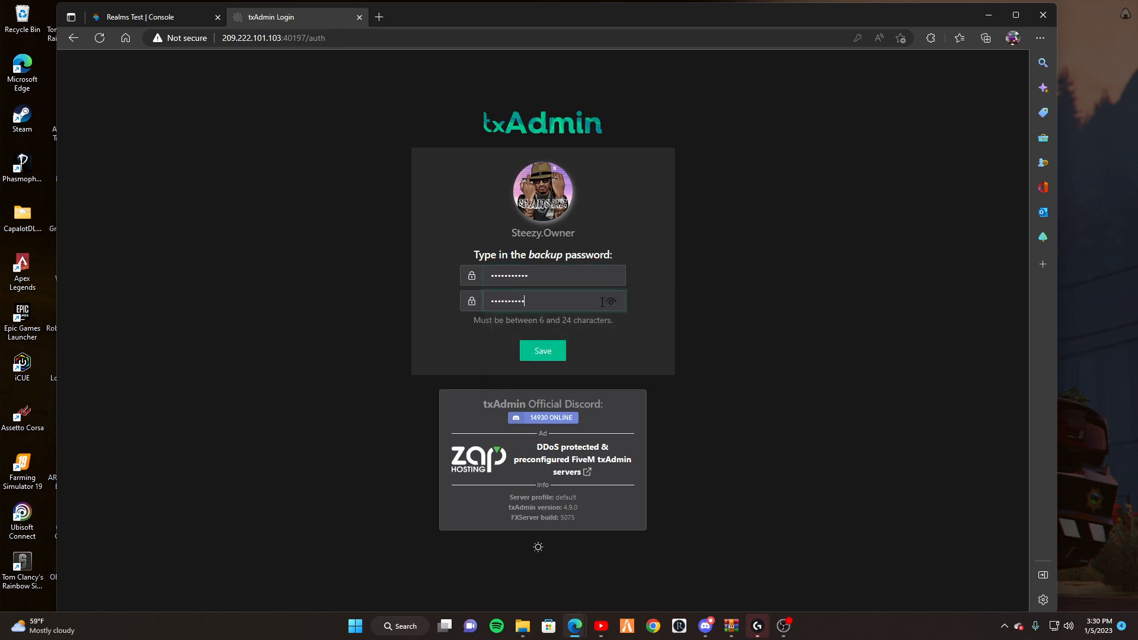
left_click(546, 353)
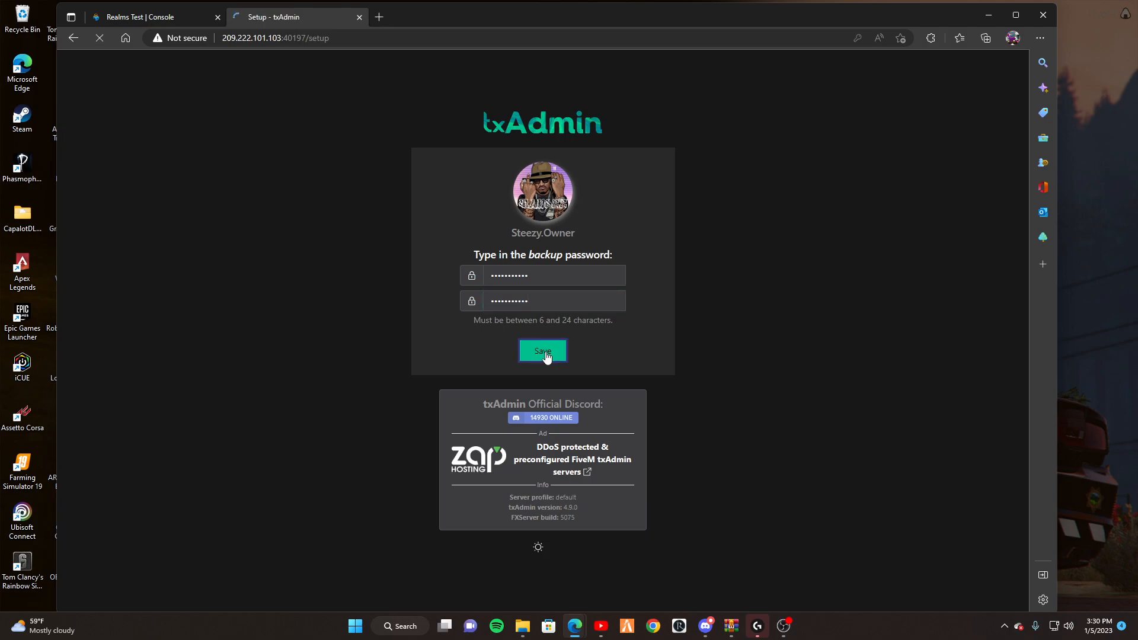
Dismiss the browser's password prompts and name the server 'Ghost Life RP'.
left_click(742, 196)
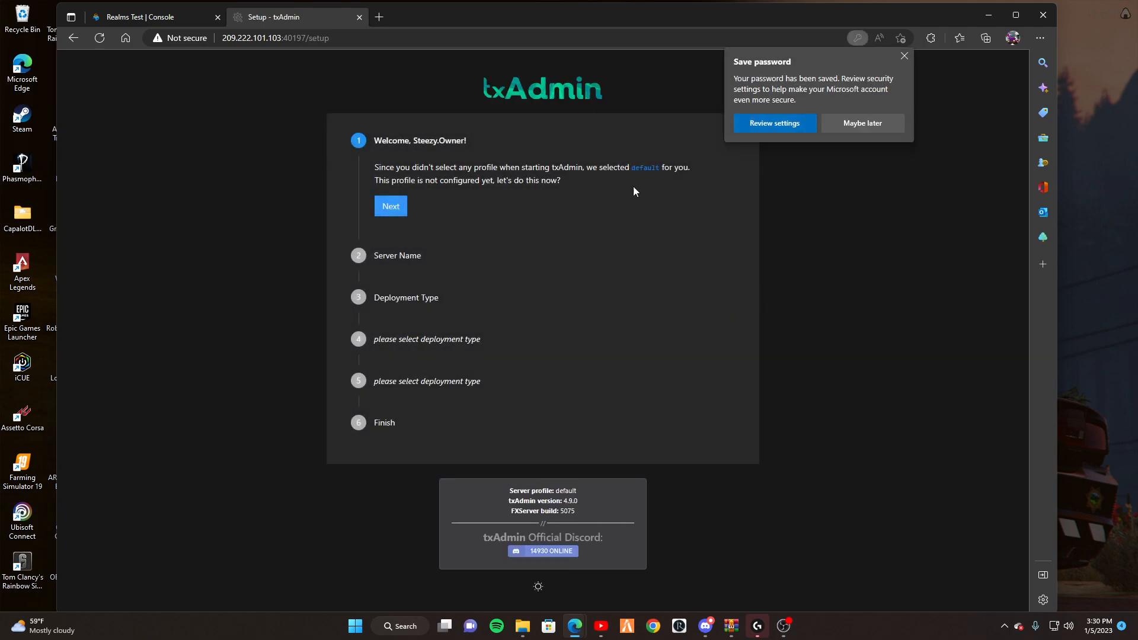
left_click(904, 56)
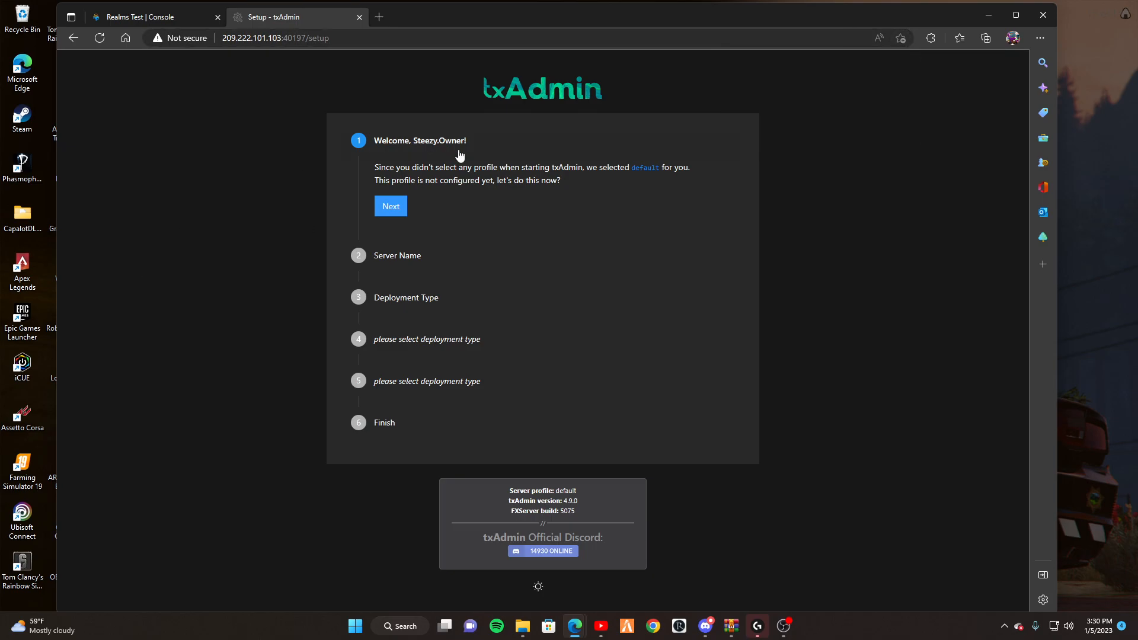
left_click(405, 209)
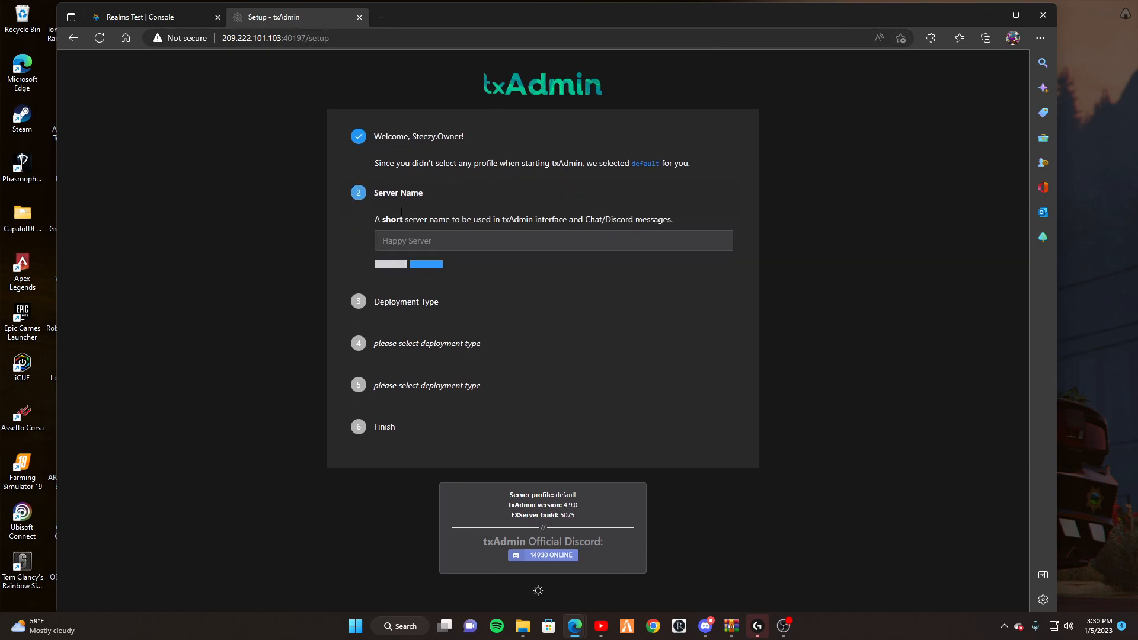
left_click(477, 220)
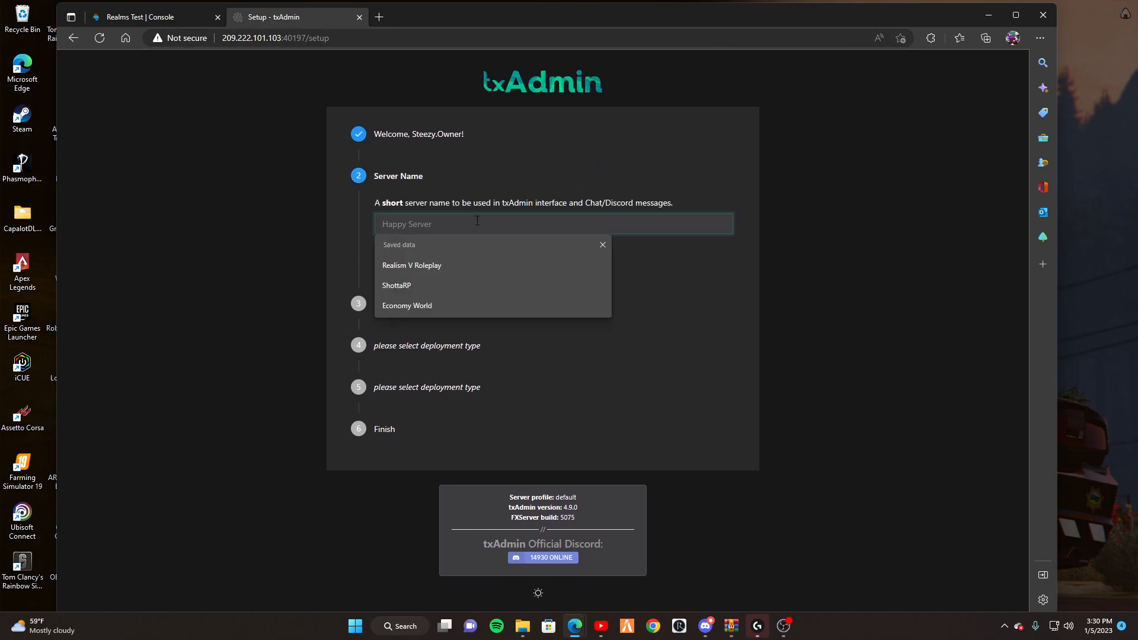
type("Ghost Life RP")
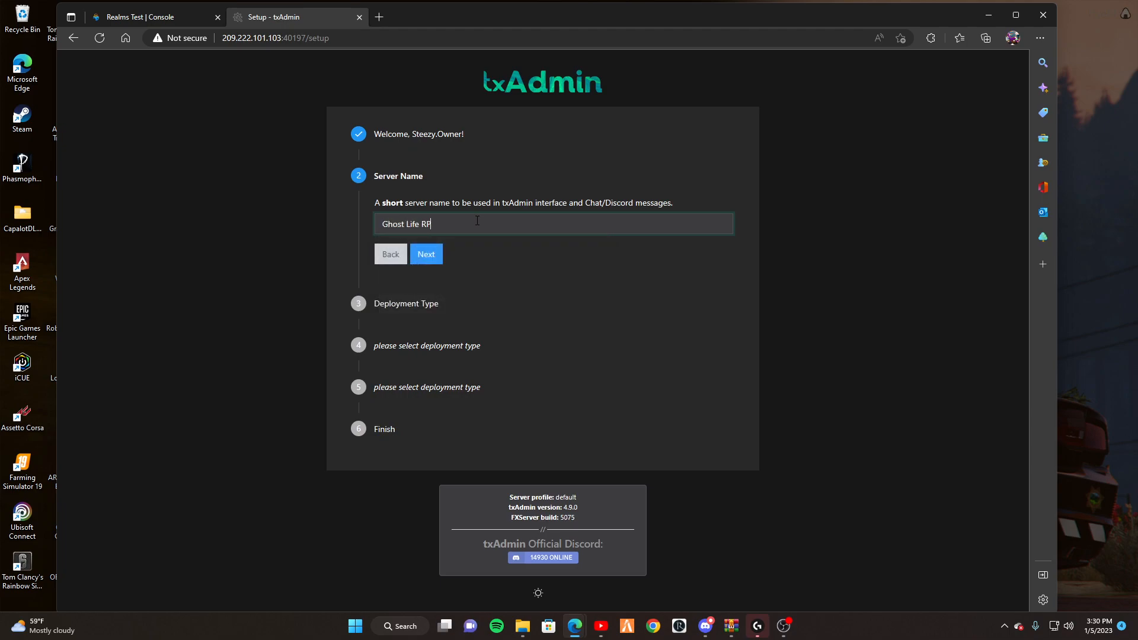
left_click(426, 254)
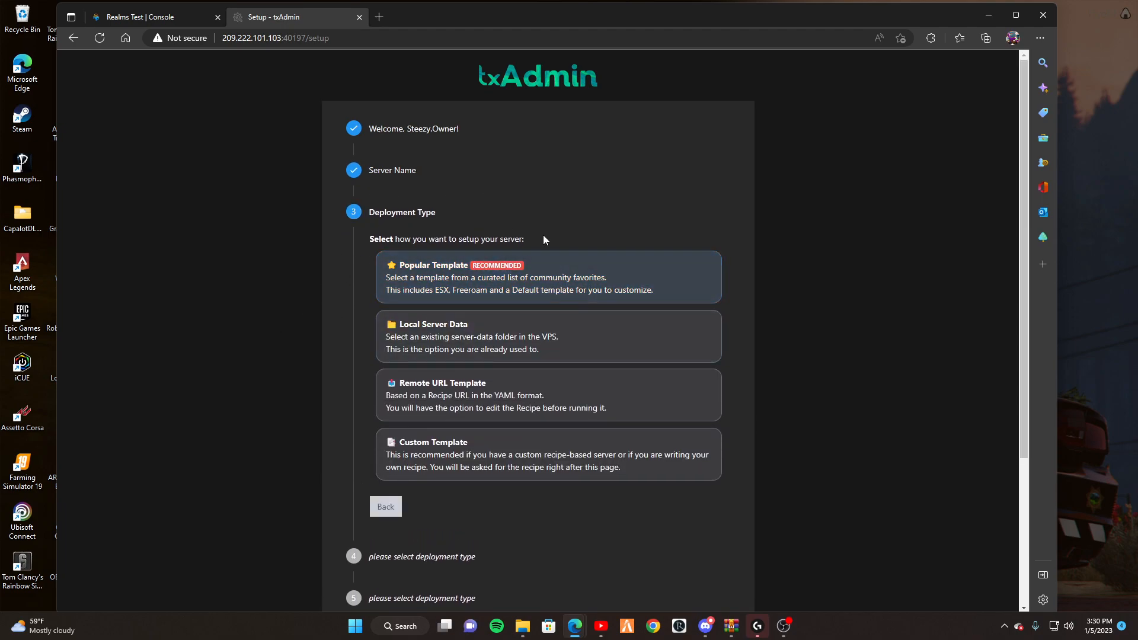
Choose the ESX Legacy popular template and accept the suggested data folder.
left_click(461, 293)
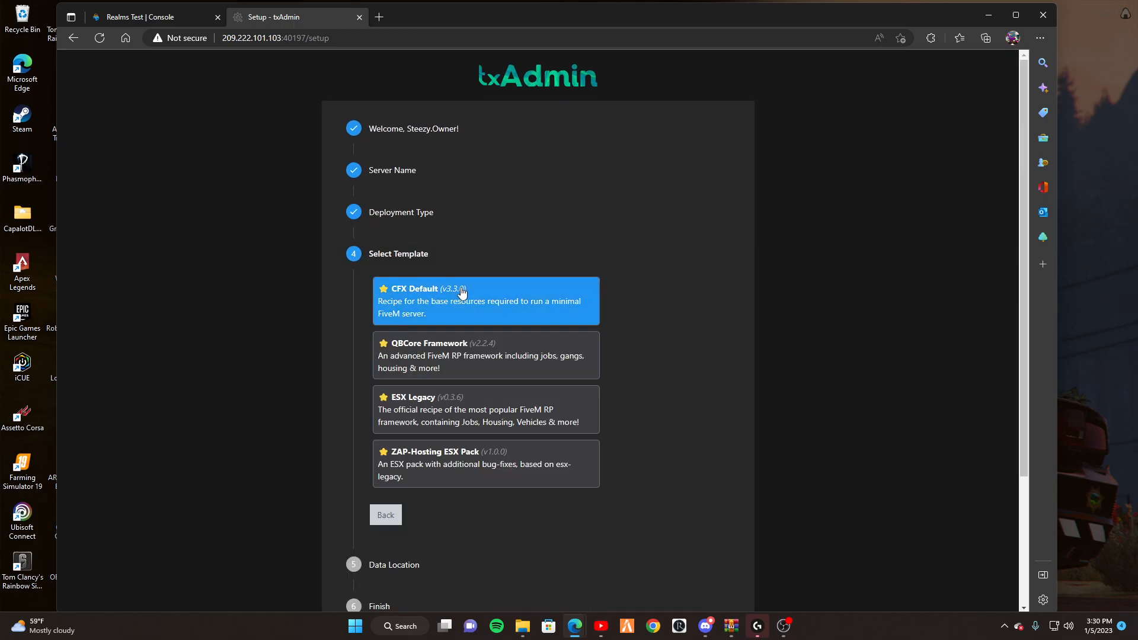
scroll(462, 293, "down", 1)
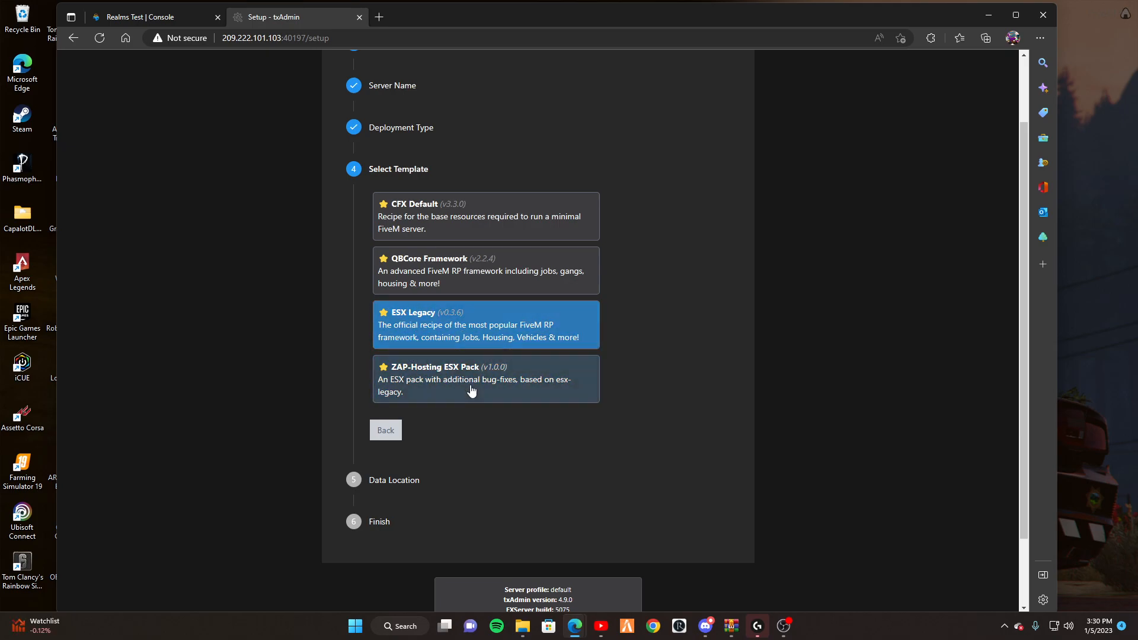
left_click(478, 342)
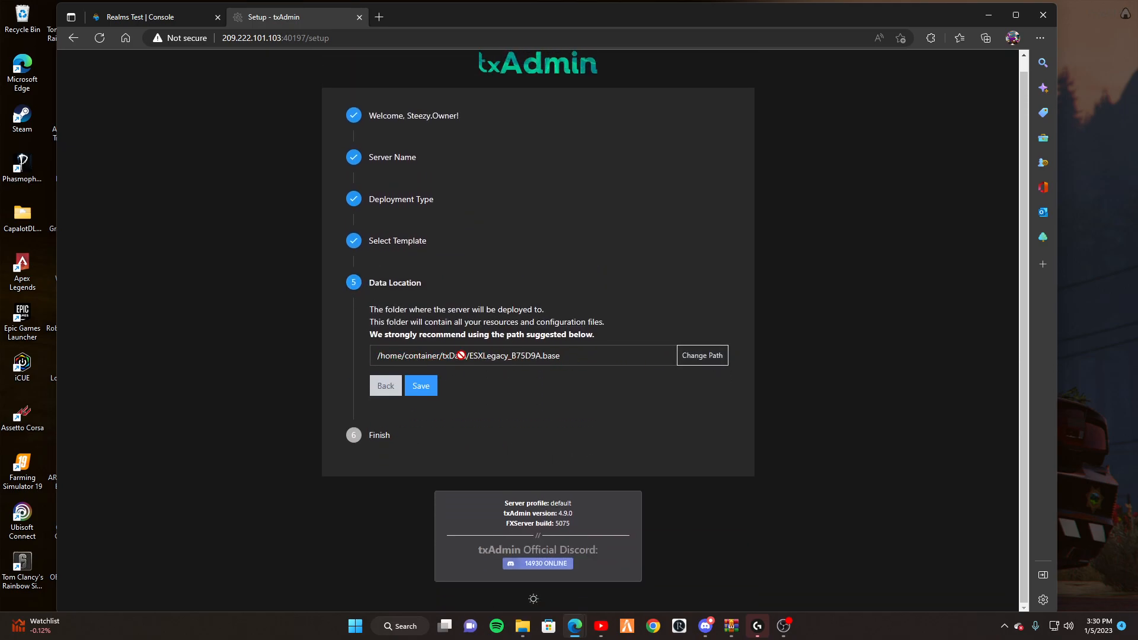
left_click(421, 385)
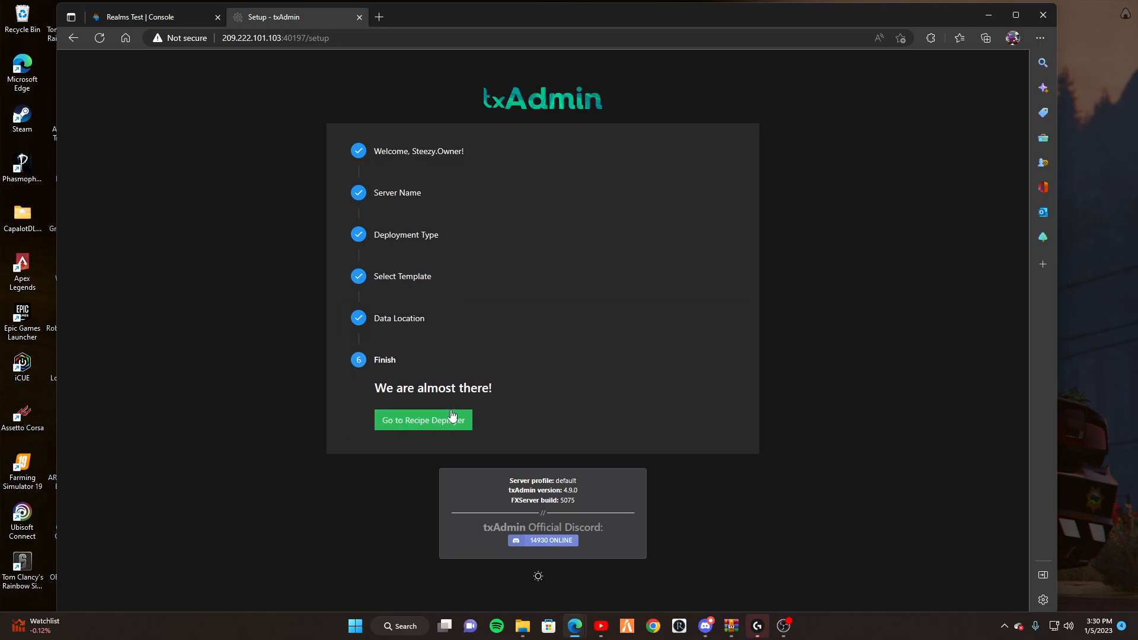
Review the ESX Legacy recipe in the deployer and proceed to Step 2: Input Parameters.
left_click(445, 427)
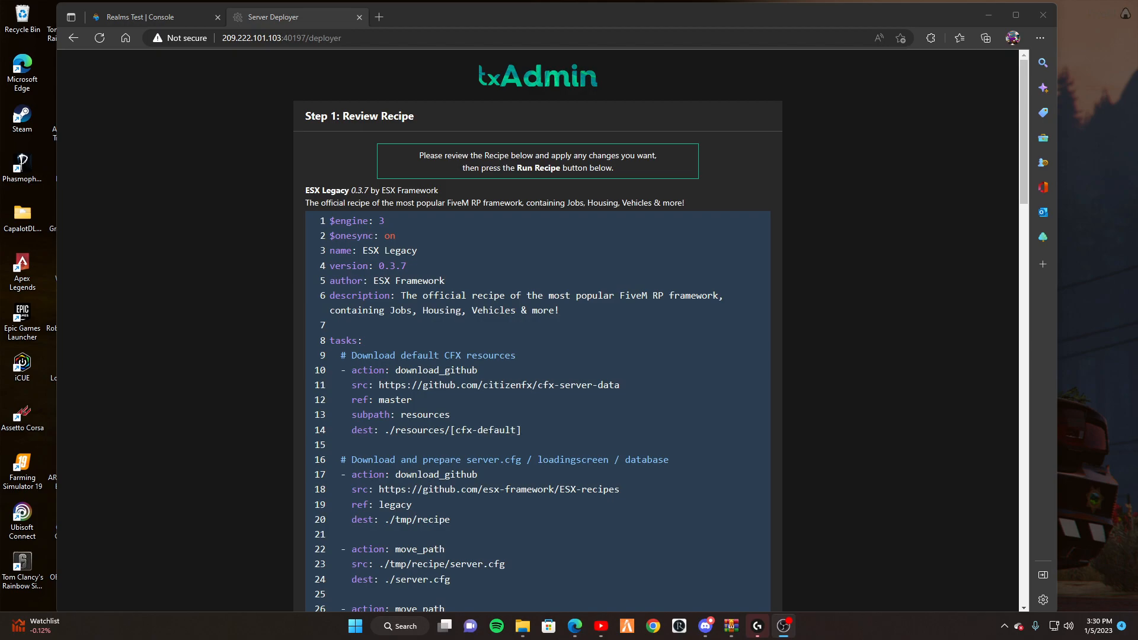
scroll(434, 215, "down", 20)
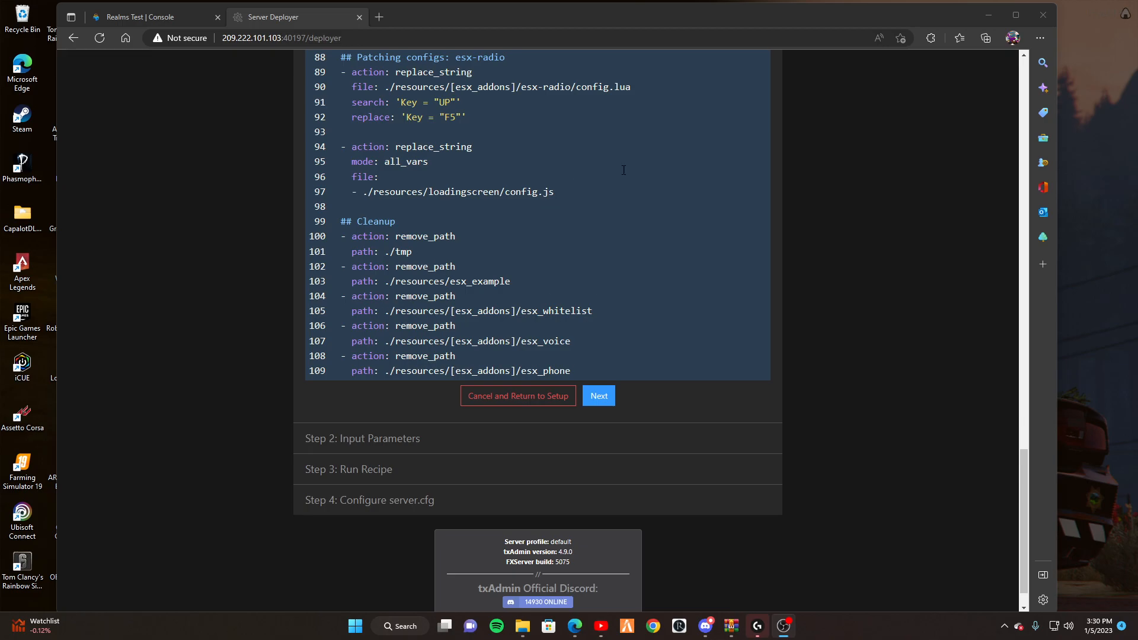
left_click(598, 396)
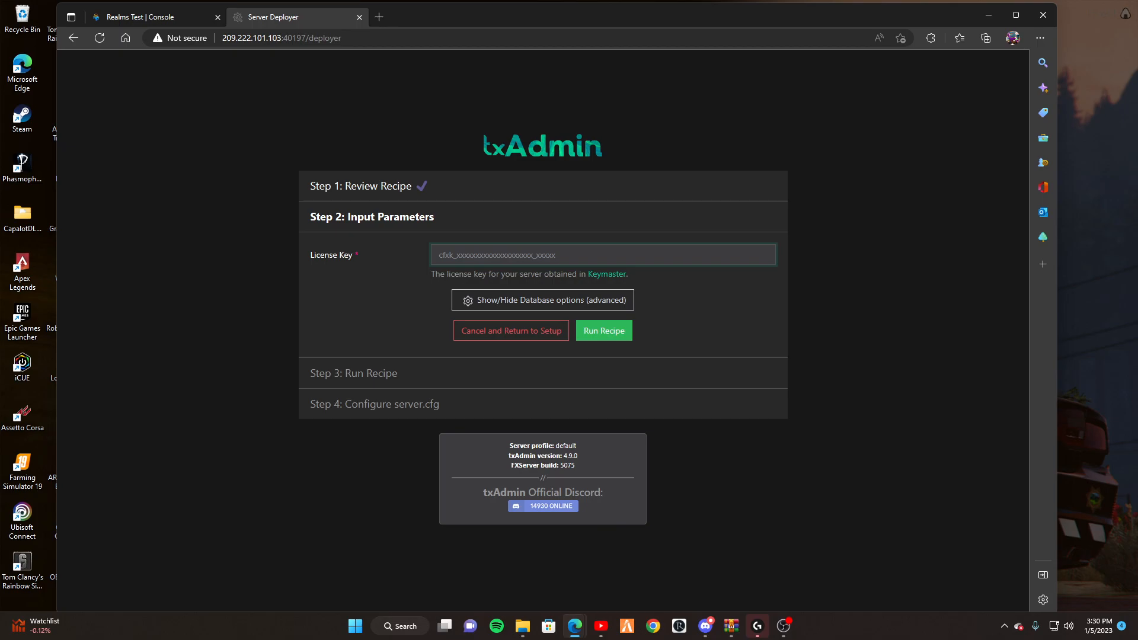
Copy the Empire RP server's license key from Cfx.re Keymaster at keymaster.fivem.net.
left_click(130, 18)
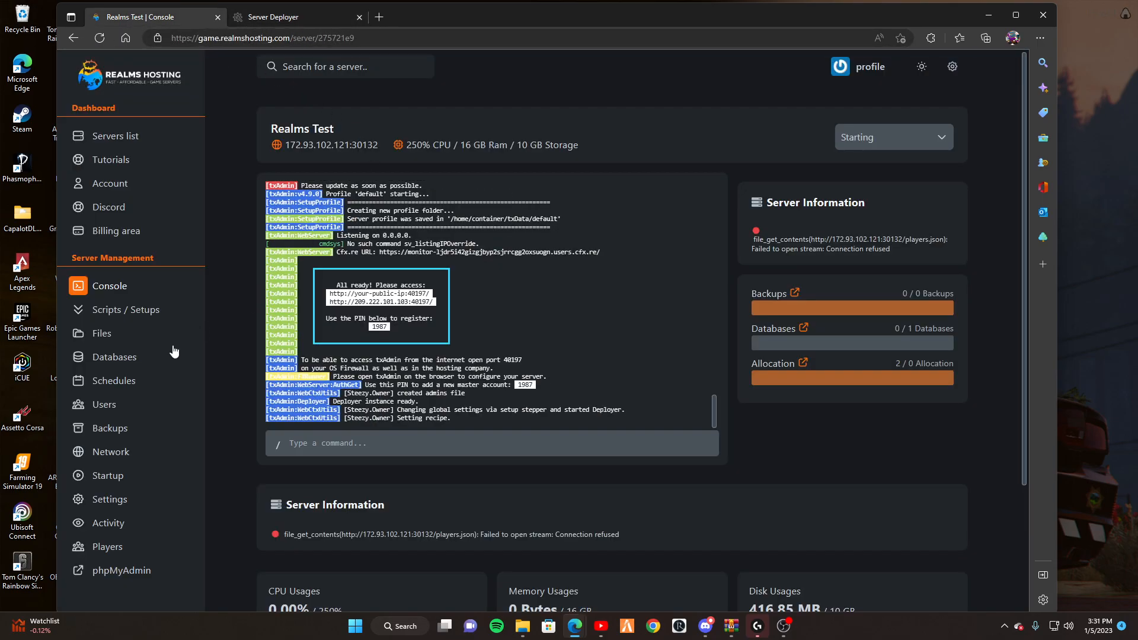
left_click(111, 503)
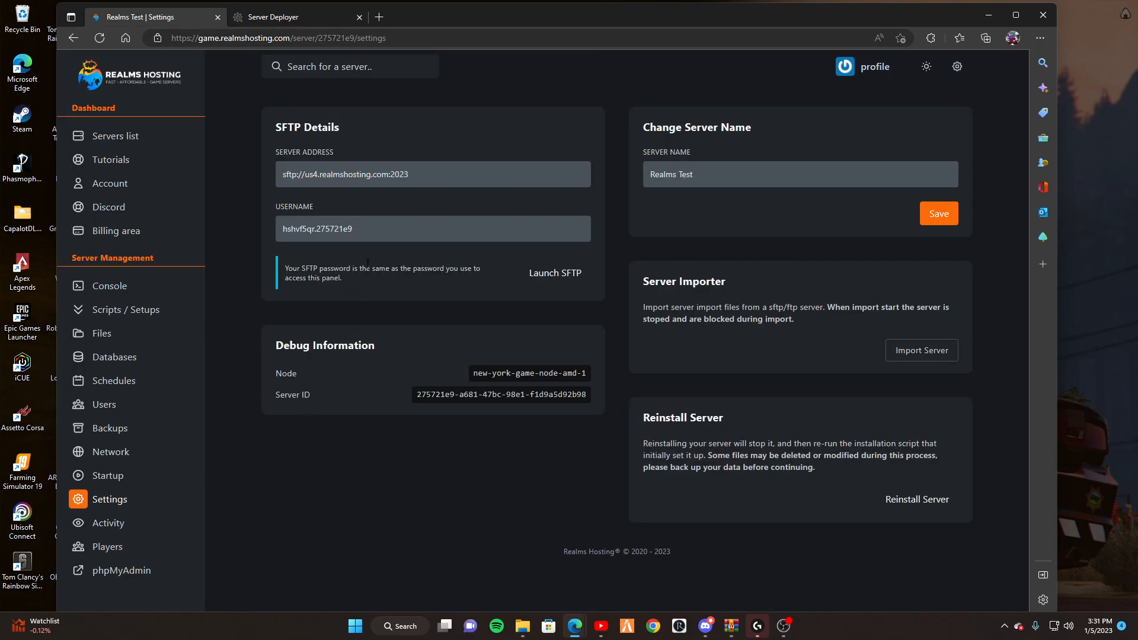
left_click(376, 18)
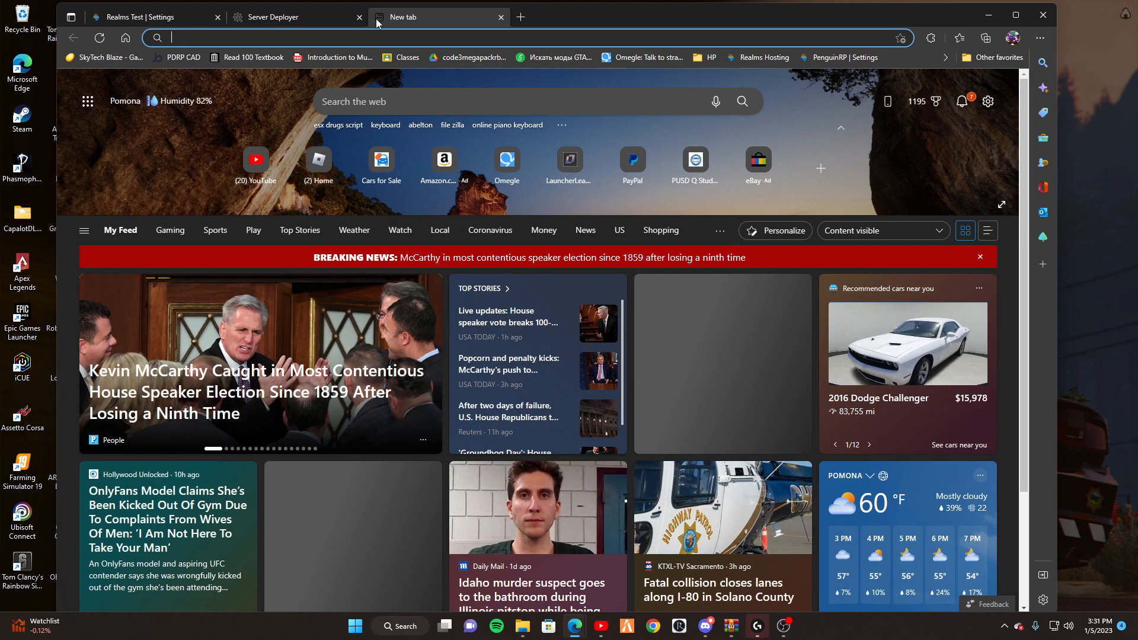
type("keymas")
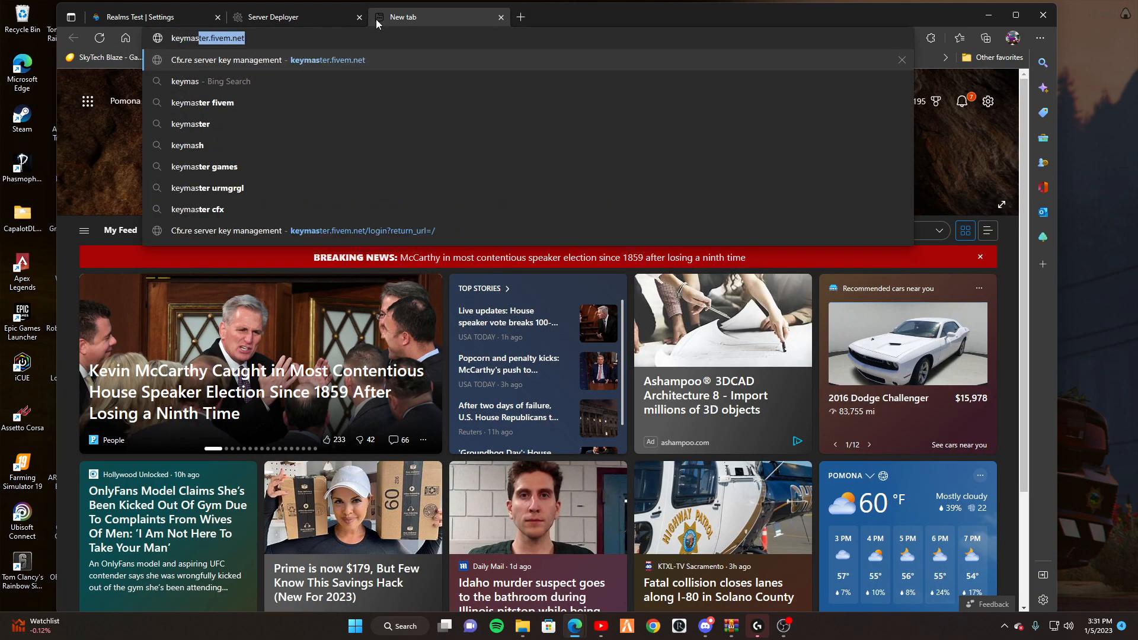
left_click(397, 56)
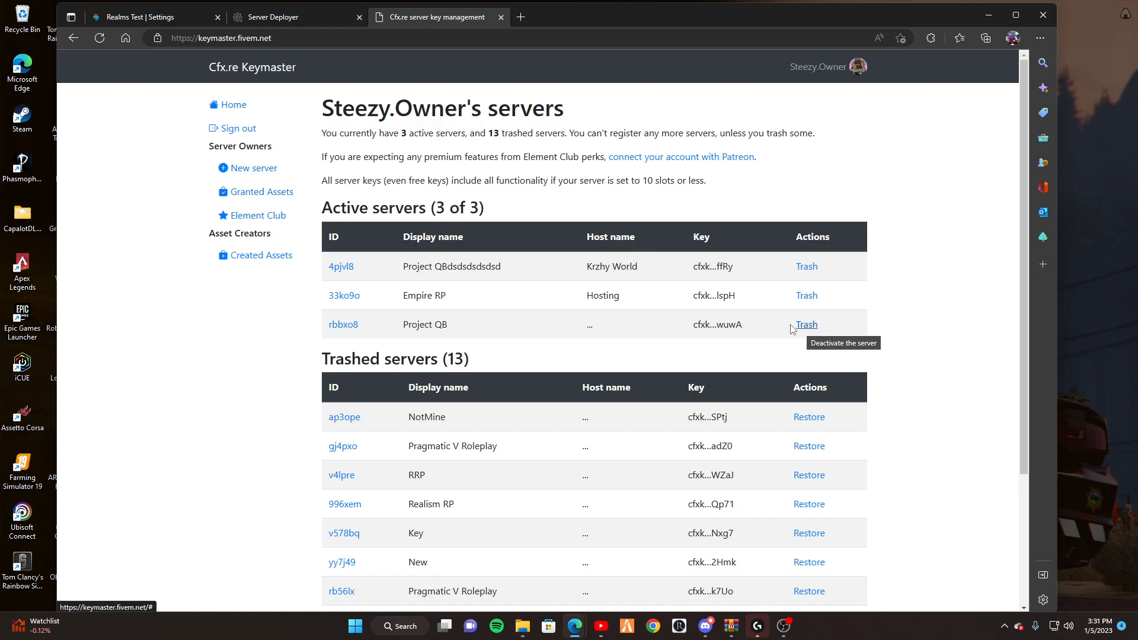
left_click(344, 296)
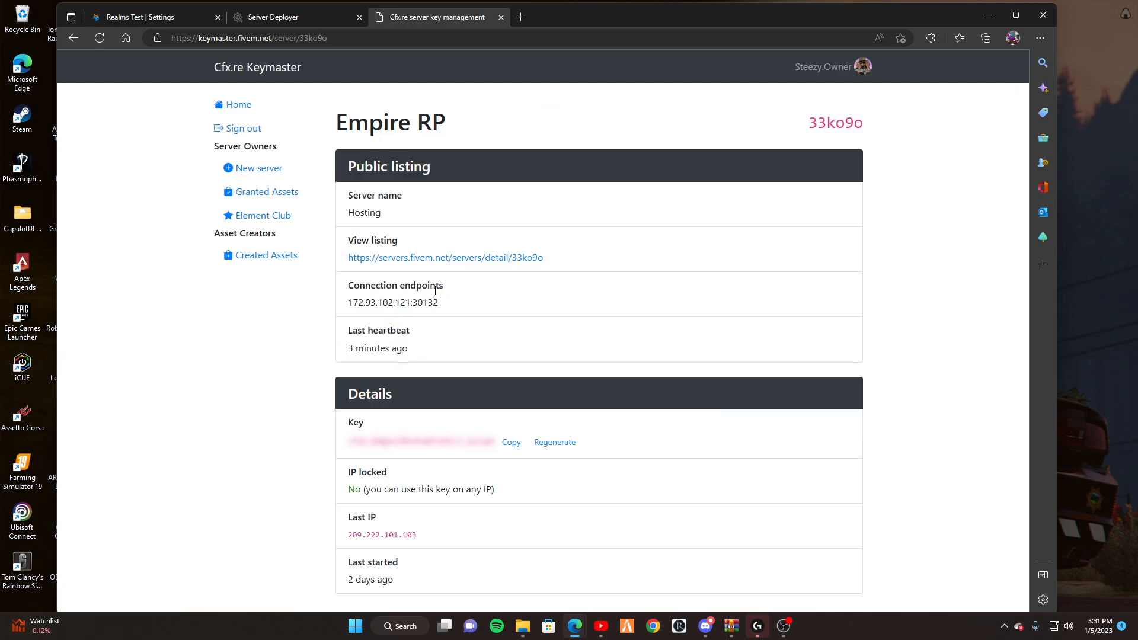
left_click(511, 442)
Paste the license key, run the recipe, and show the advanced database options after the connection error.
left_click(278, 17)
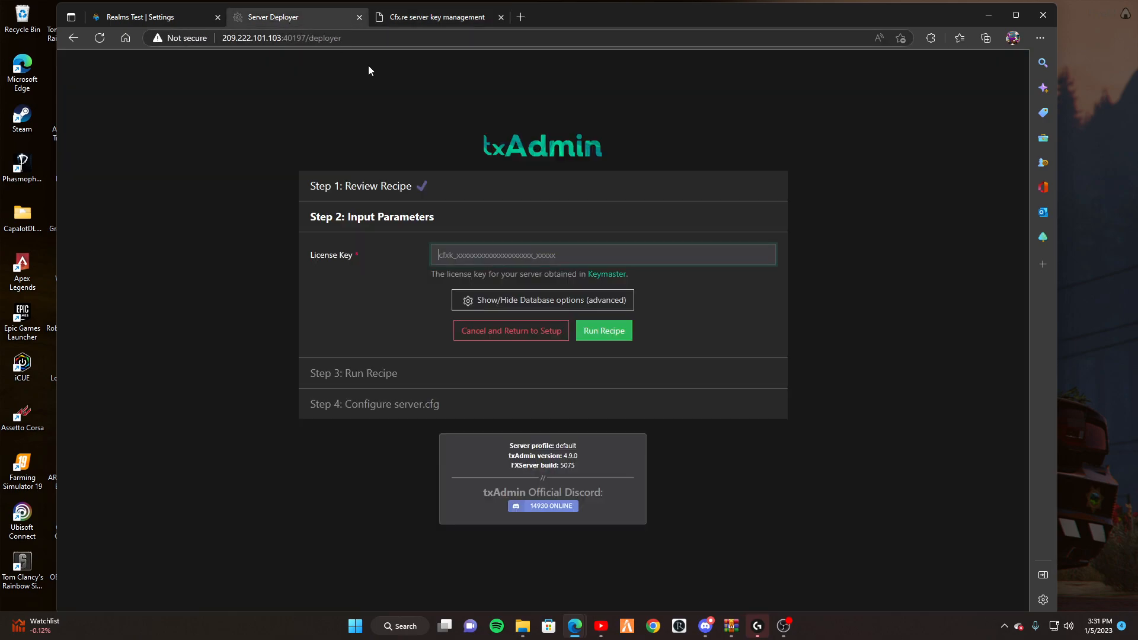
key("ctrl+v")
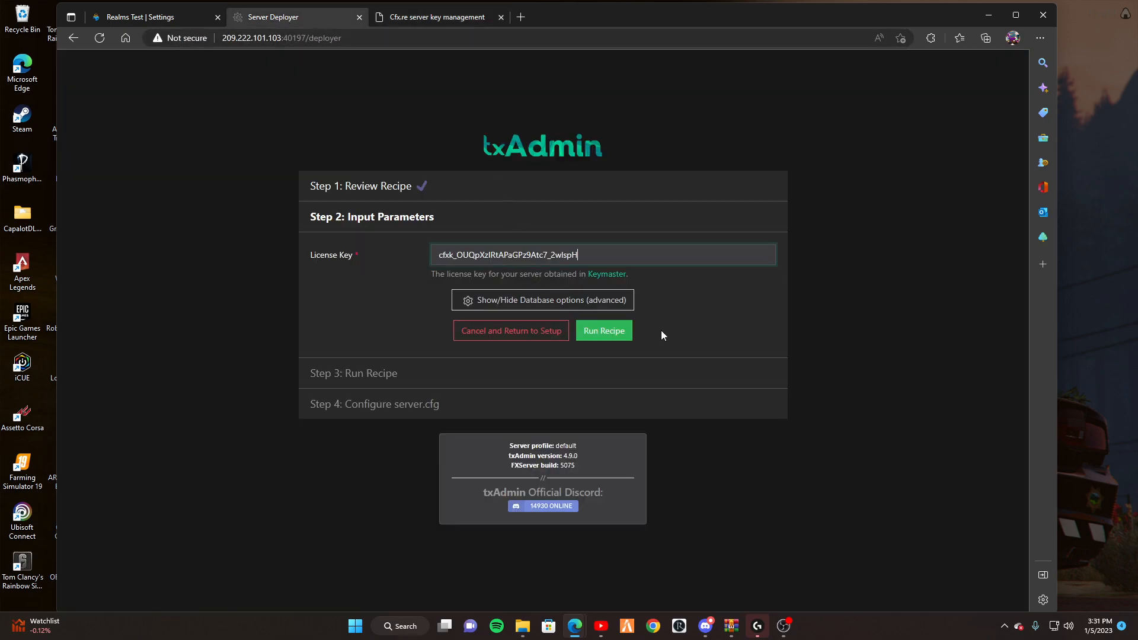
left_click(605, 330)
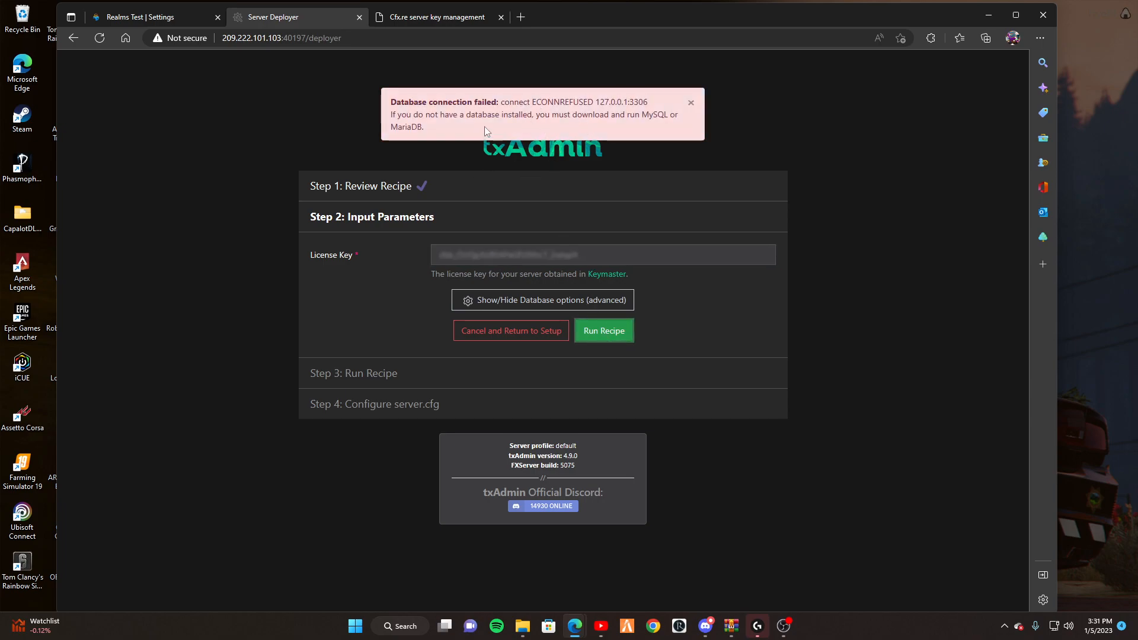
left_click_drag(434, 102, 628, 126)
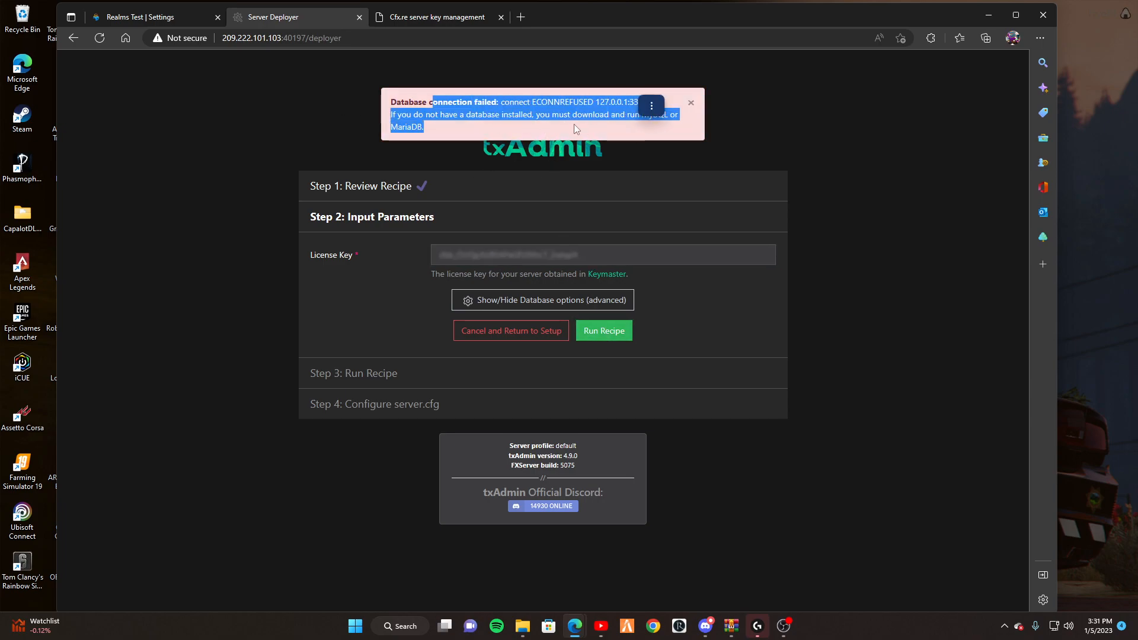
left_click(603, 300)
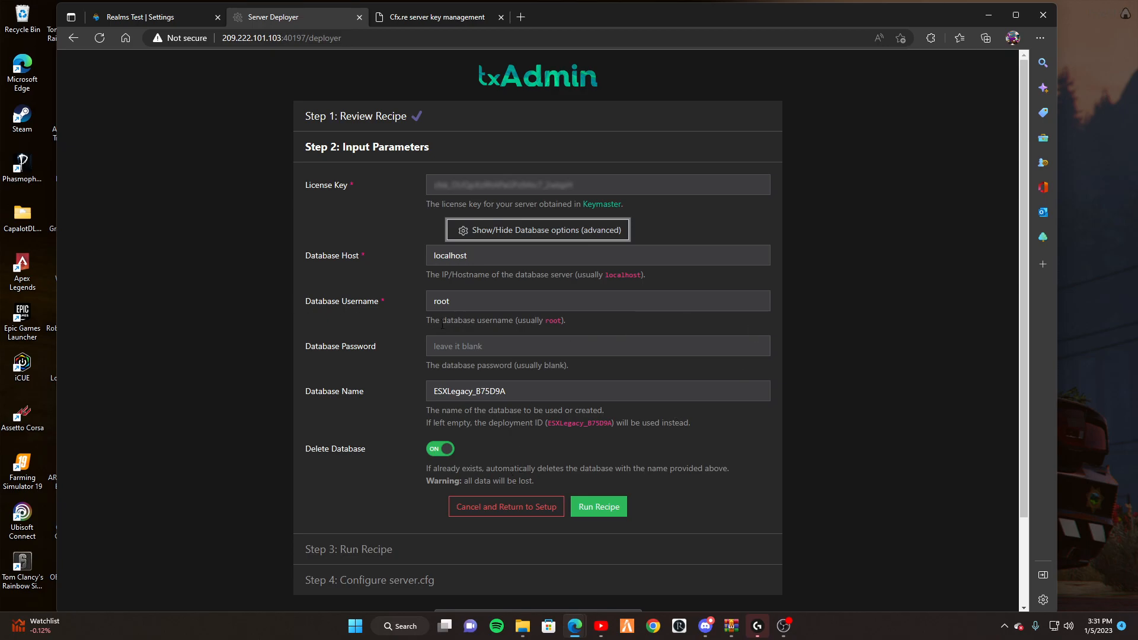
Move the Realms Hosting panel into its own window and view the s1057_ESX database connection details.
left_click_drag(150, 13, 660, 65)
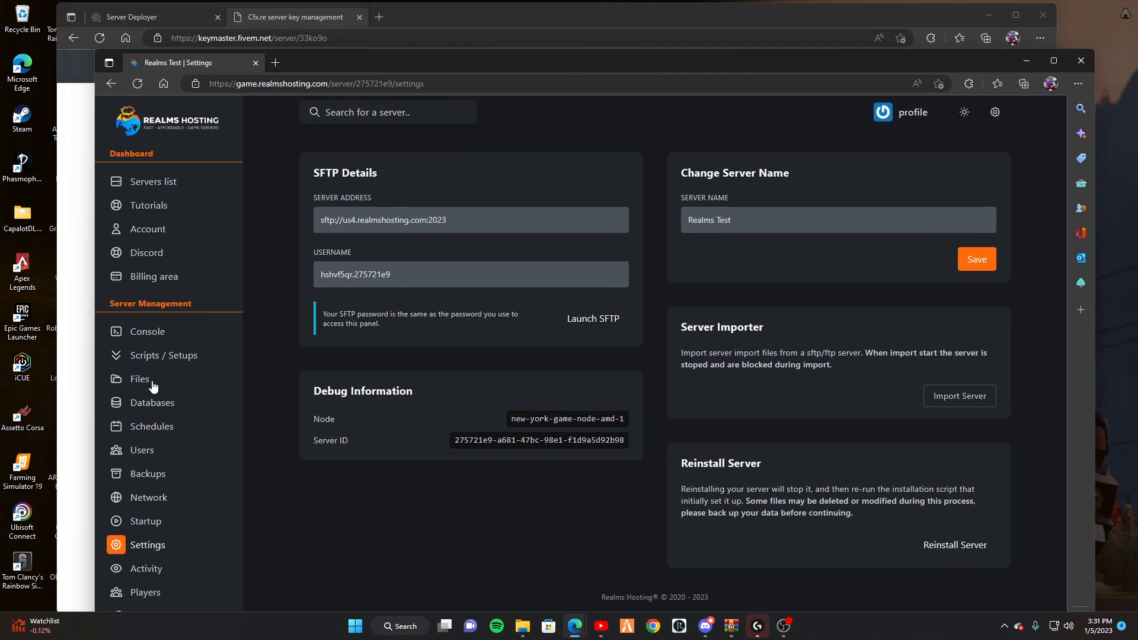
left_click(144, 405)
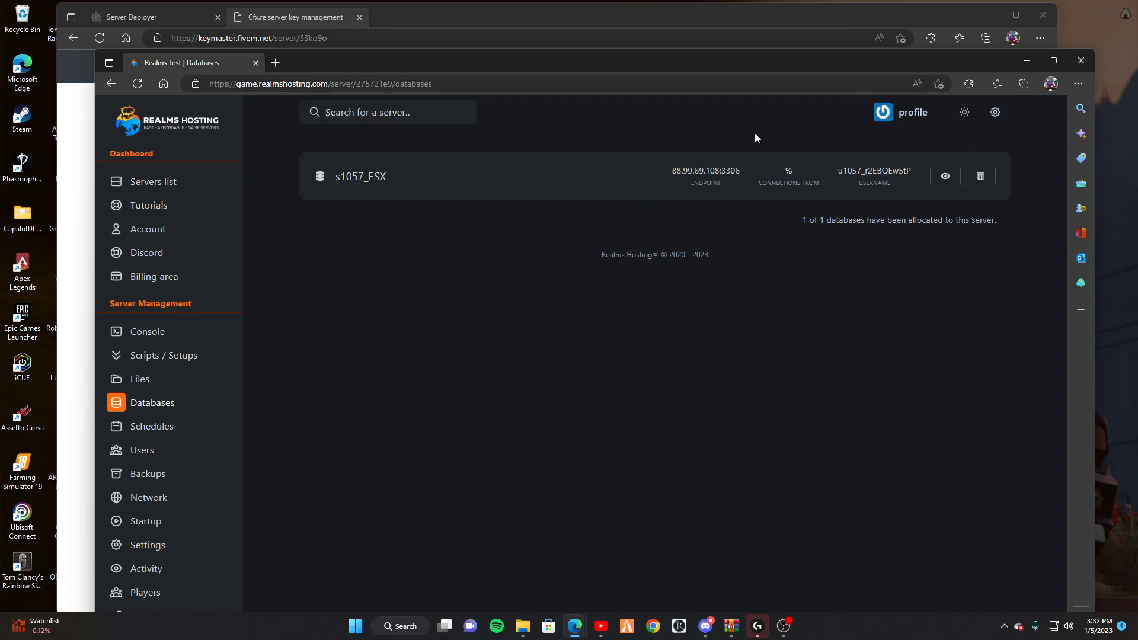
left_click(946, 176)
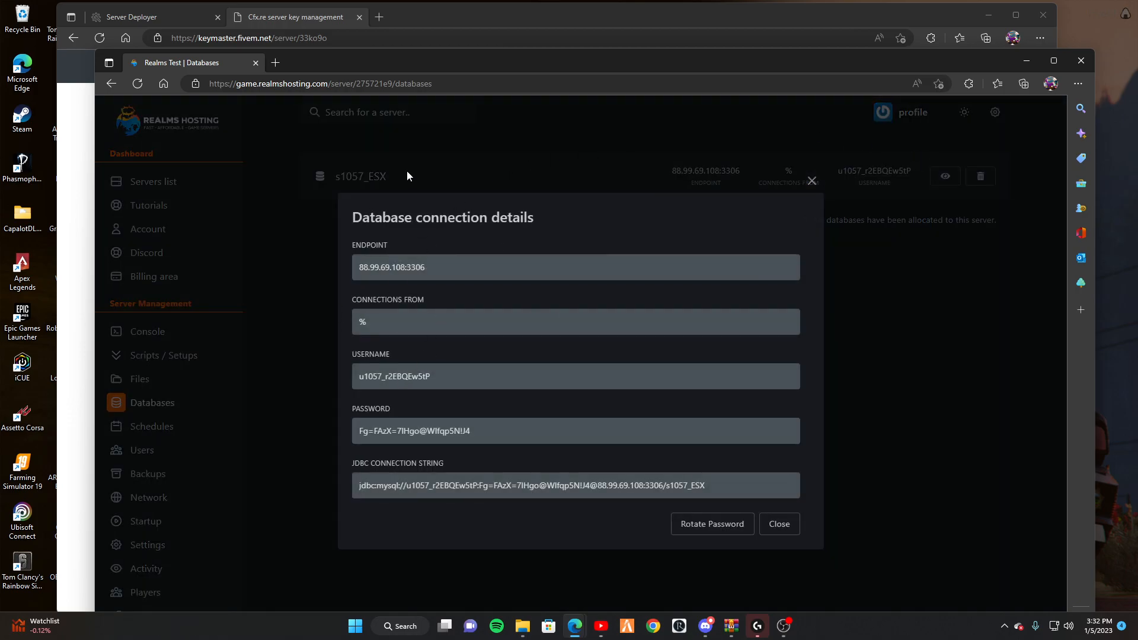
left_click_drag(300, 62, 564, 61)
Paste the hosted database's username and password into the deployer's database fields.
left_click(156, 28)
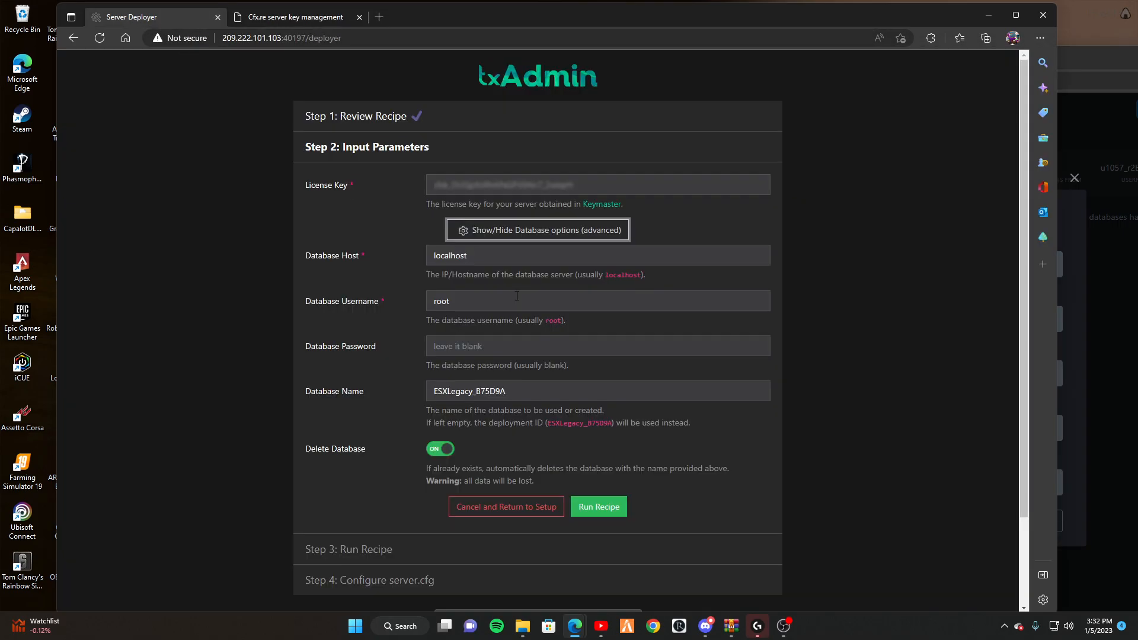
left_click_drag(471, 301, 422, 296)
key("ctrl+v")
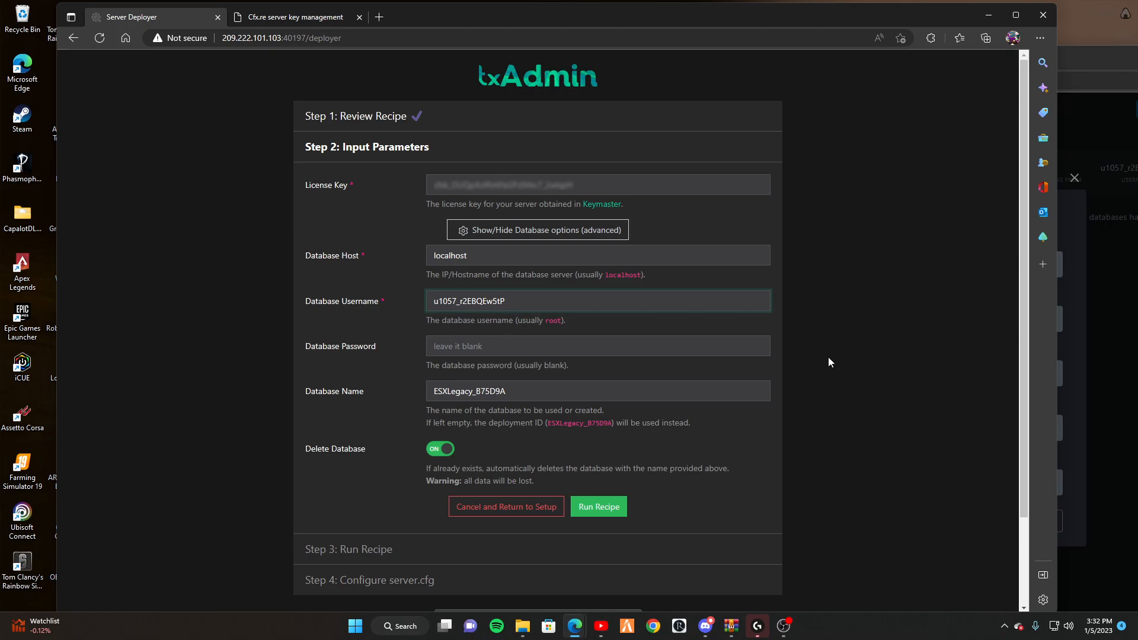
left_click(1094, 348)
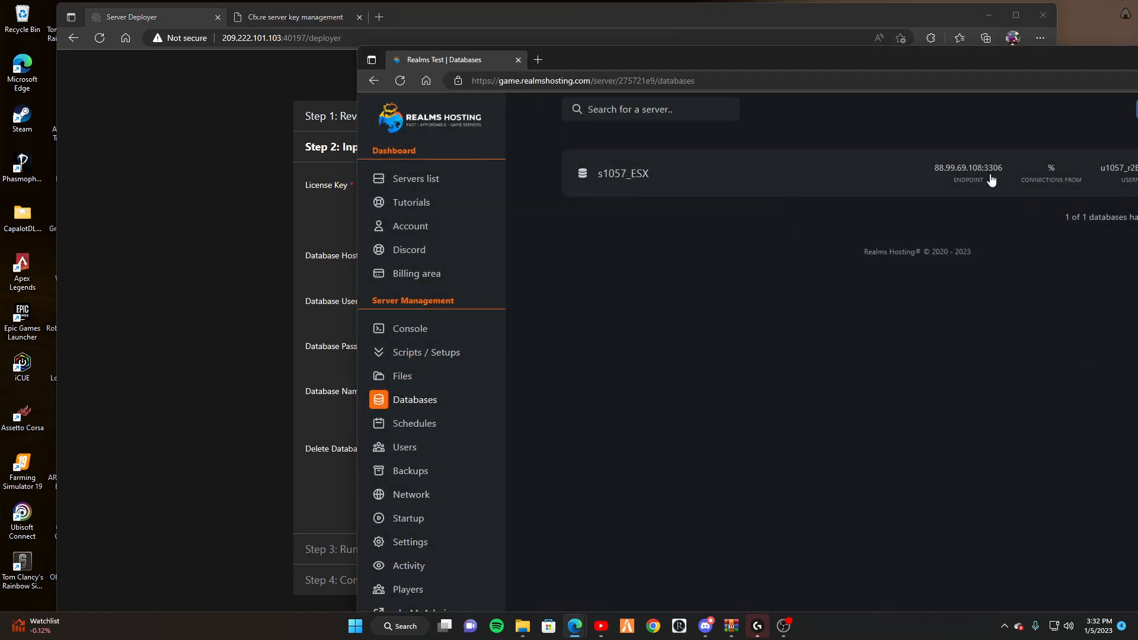
left_click_drag(1078, 59, 967, 57)
left_click(1096, 172)
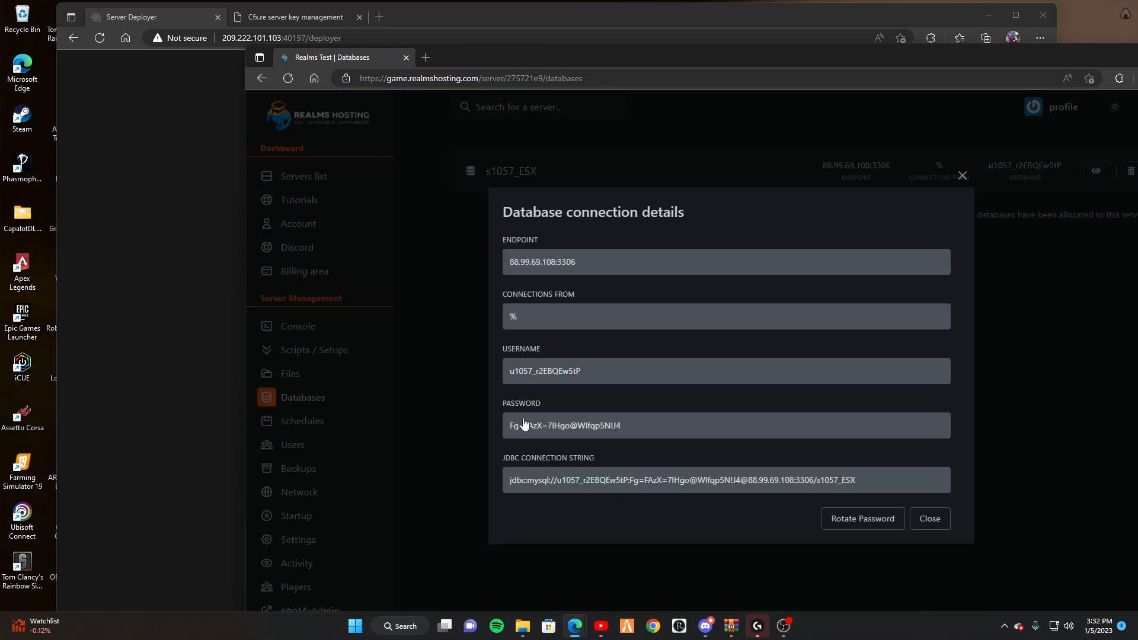
left_click(180, 109)
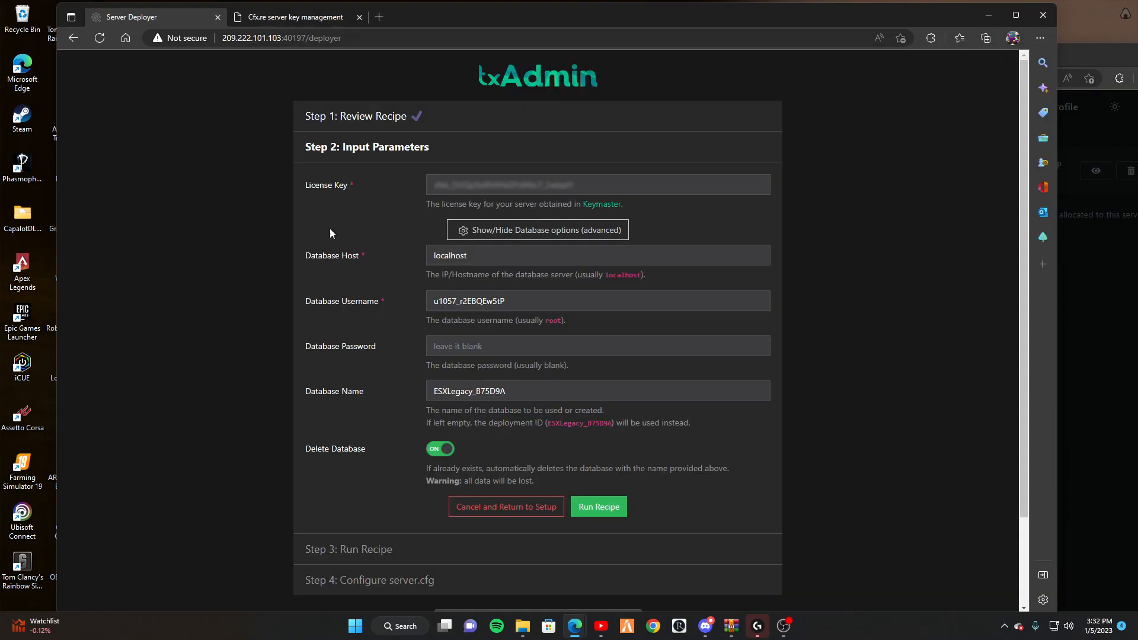
left_click(461, 353)
key("ctrl+v")
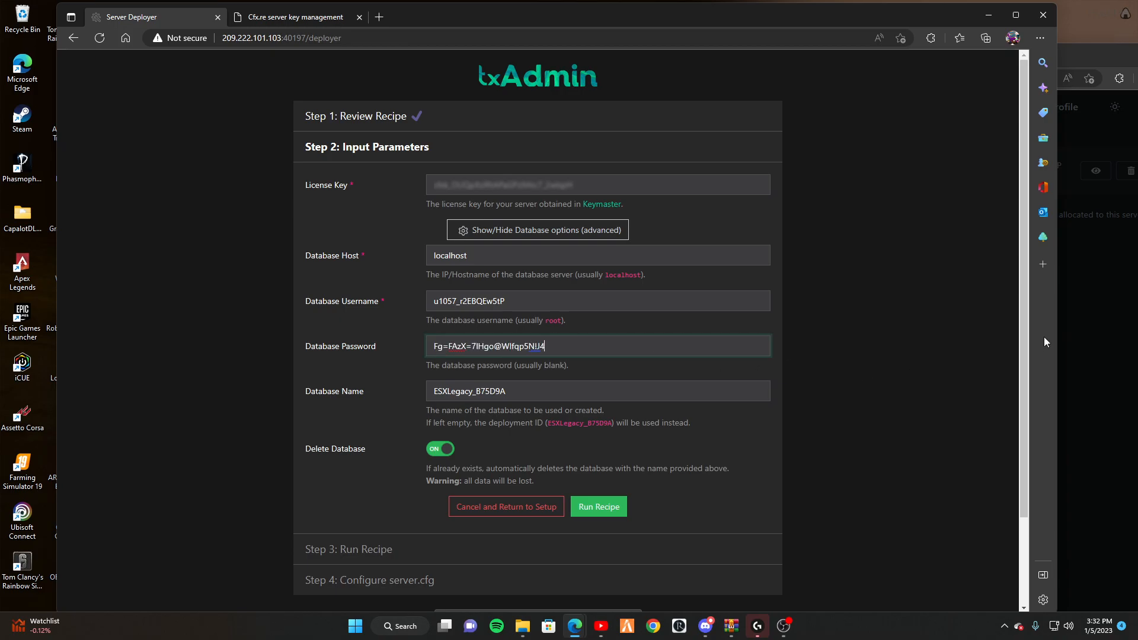
Set the database name to s1057_ESX and run the recipe again.
left_click(1080, 336)
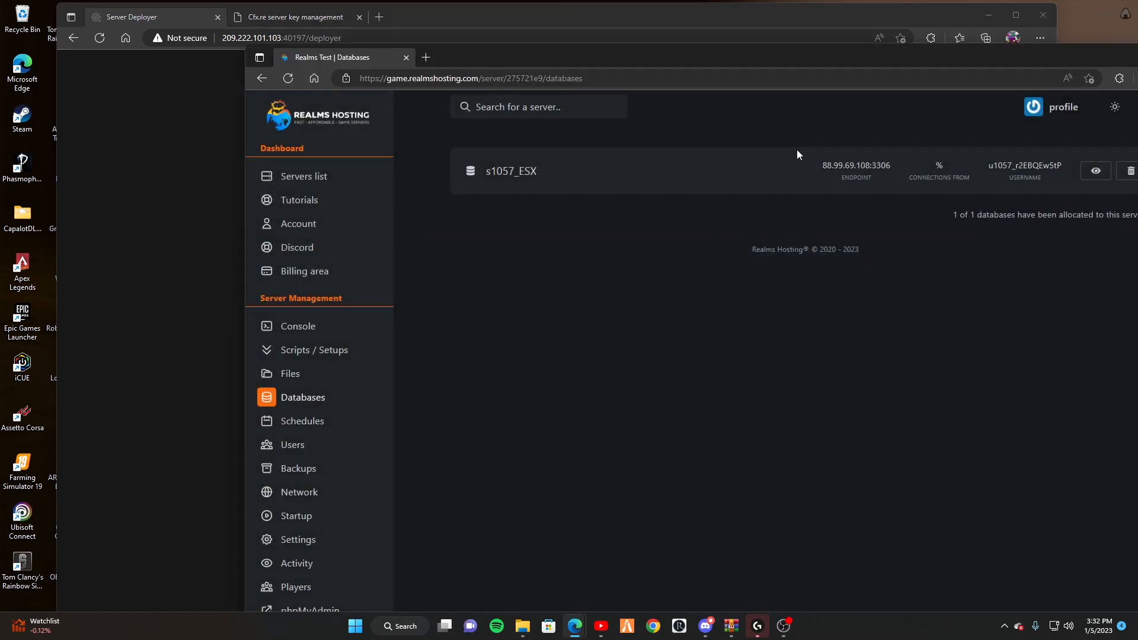
left_click(1095, 171)
left_click(405, 231)
left_click(224, 235)
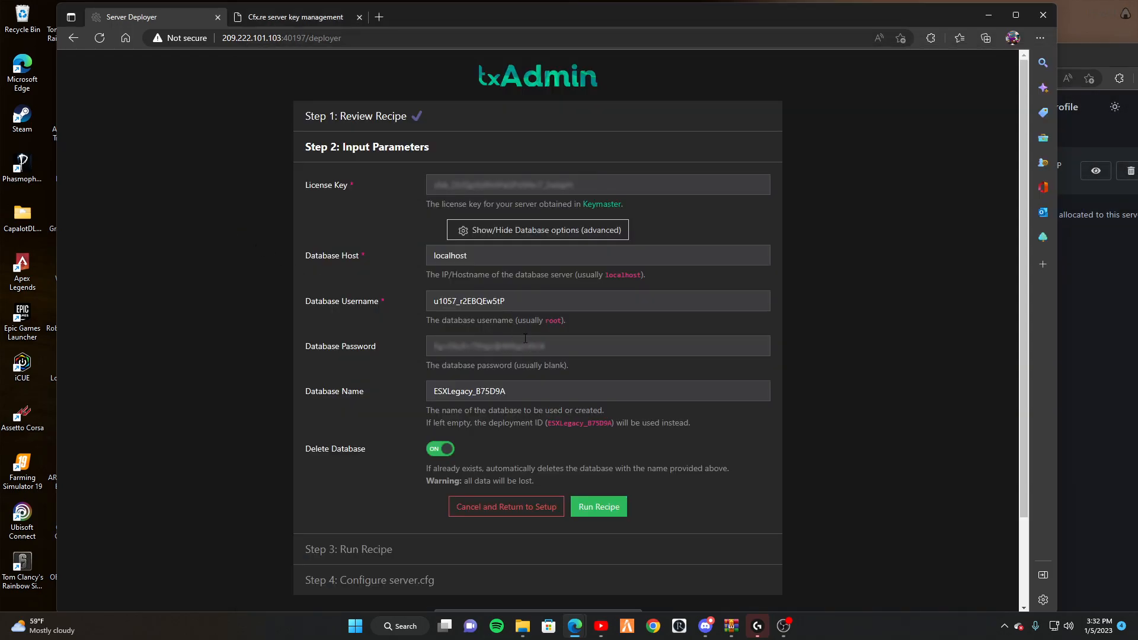
double_click(521, 381)
key("ctrl+v")
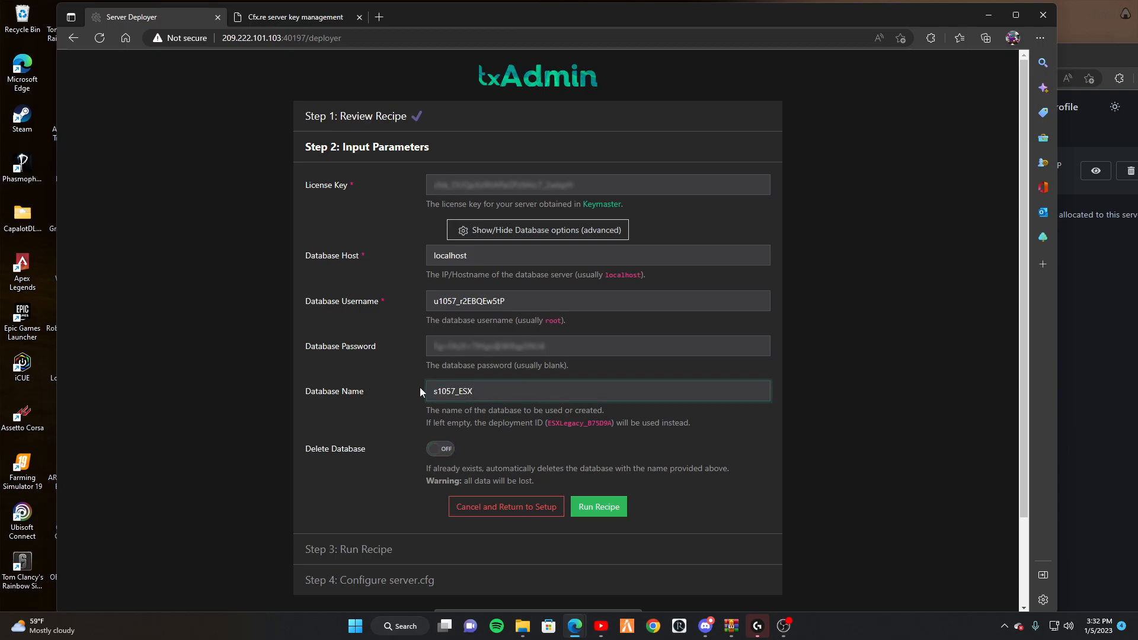
left_click(599, 507)
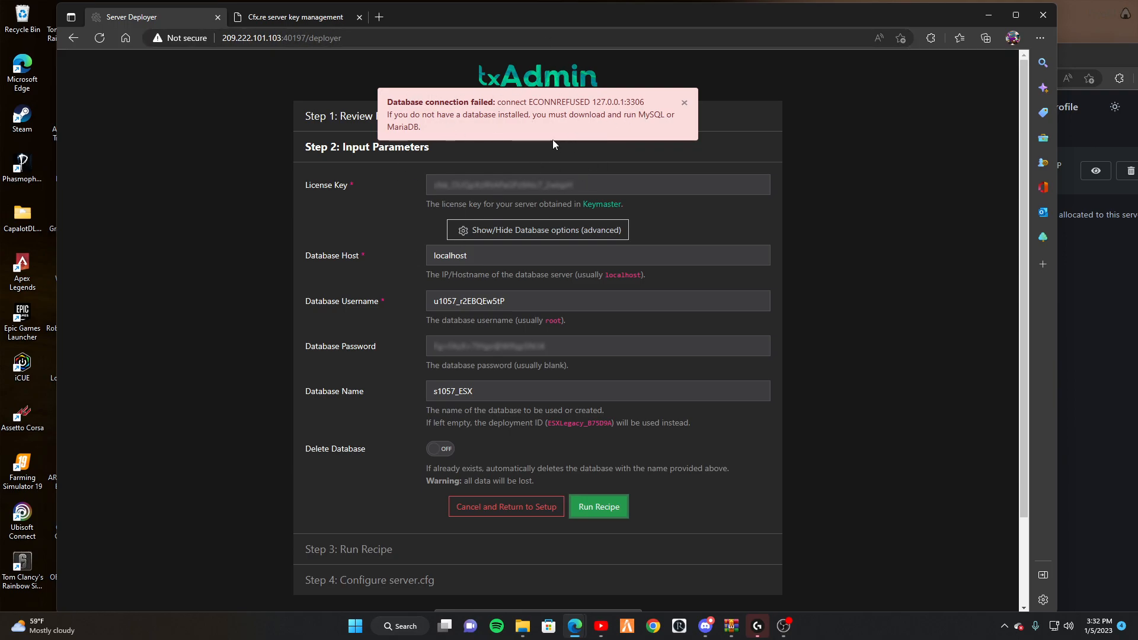
Set the database host to 88.99.69.108:3306 and retry the recipe.
left_click(1111, 270)
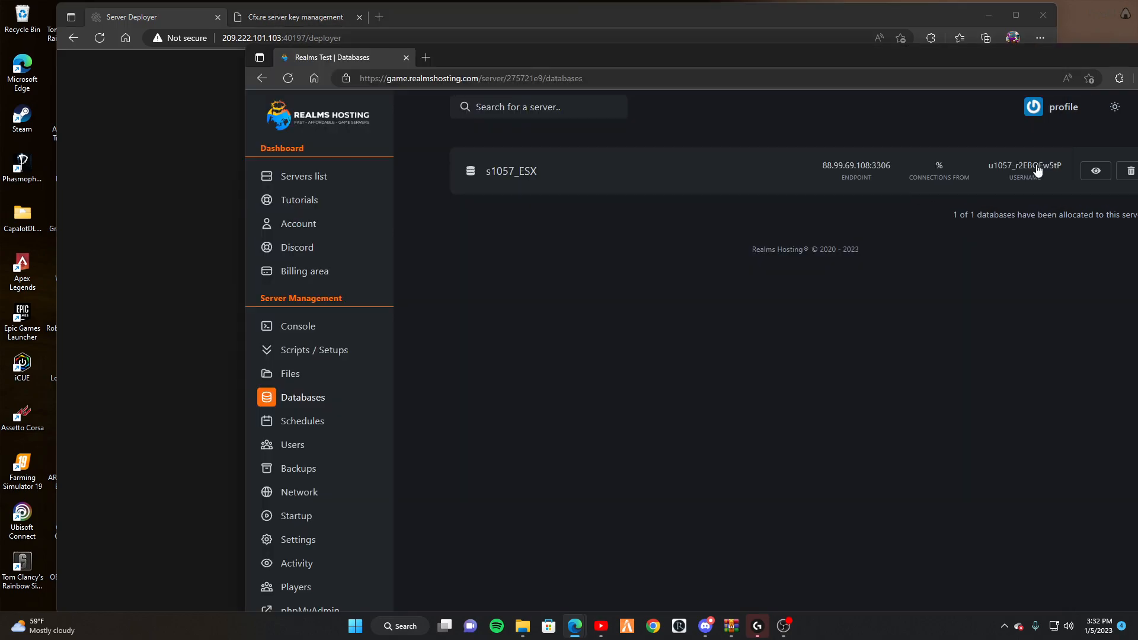
left_click(1089, 170)
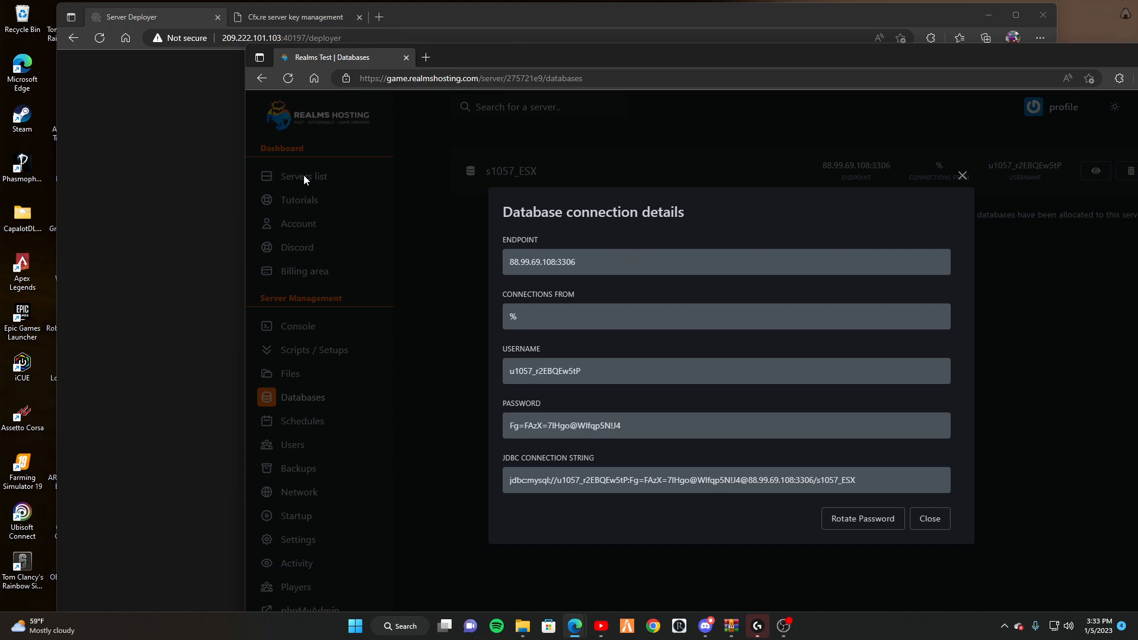
left_click(207, 140)
left_click_drag(509, 253, 399, 250)
type("88.99.69.108:3306")
left_click(599, 506)
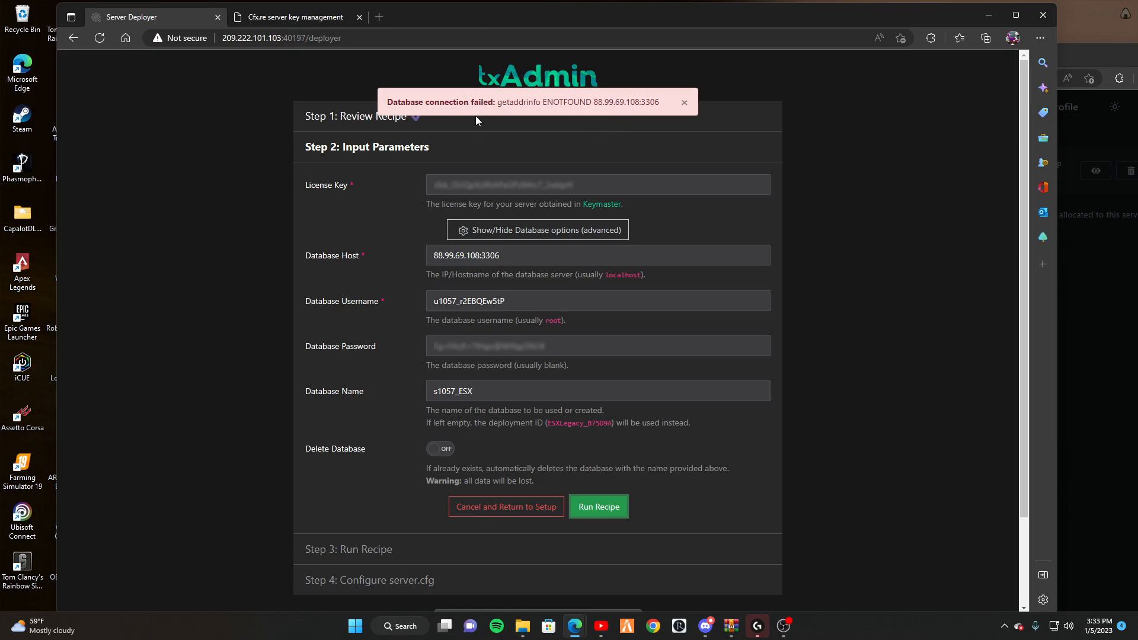
Recheck the s1057_ESX connection details and the Realms Test server dashboard on the hosting panel.
left_click(1068, 302)
left_click(1096, 171)
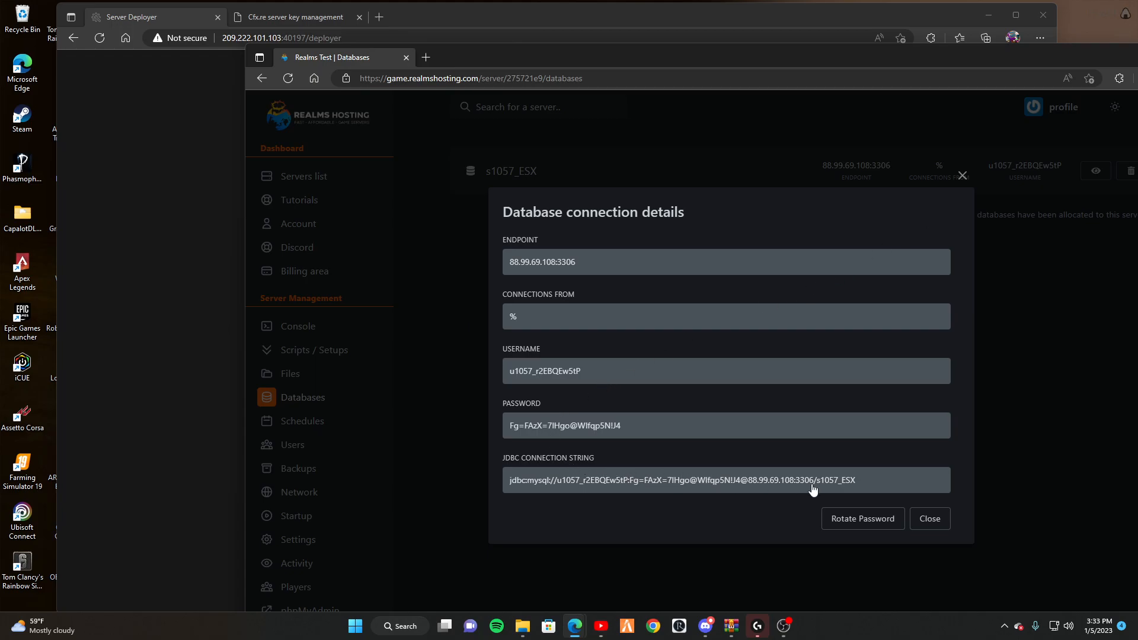
left_click(426, 244)
left_click(288, 176)
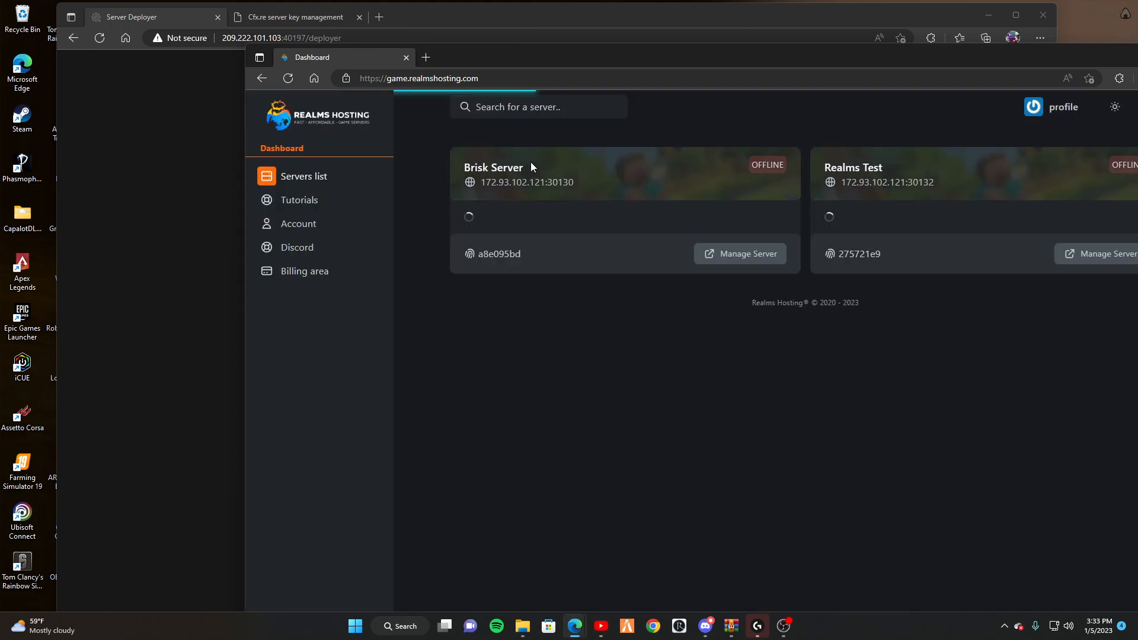
left_click(1100, 304)
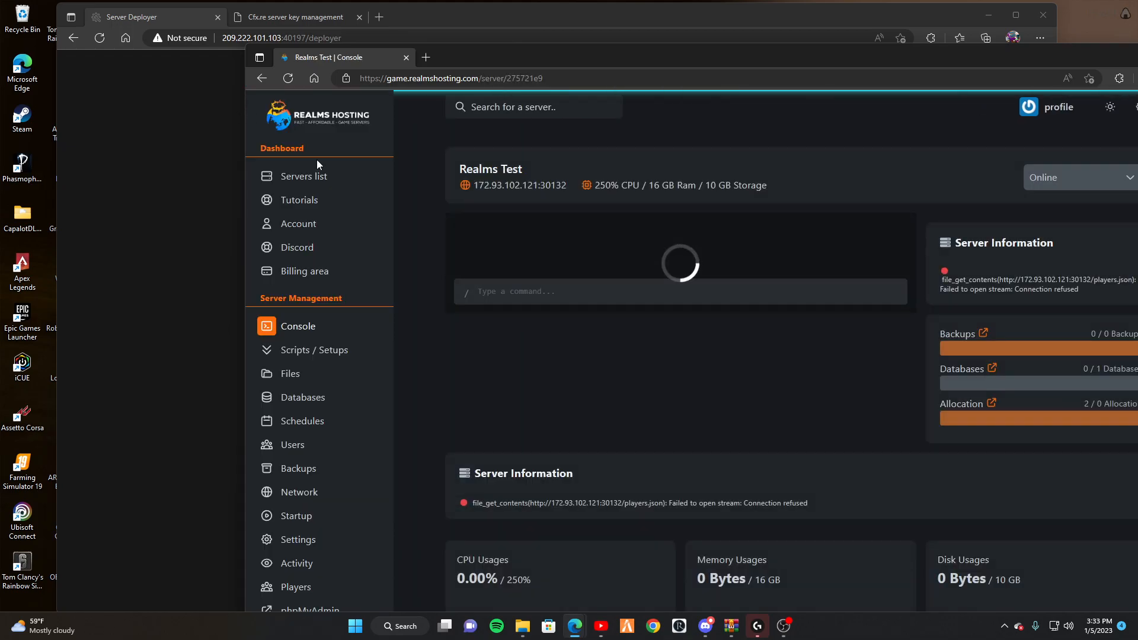
left_click(199, 143)
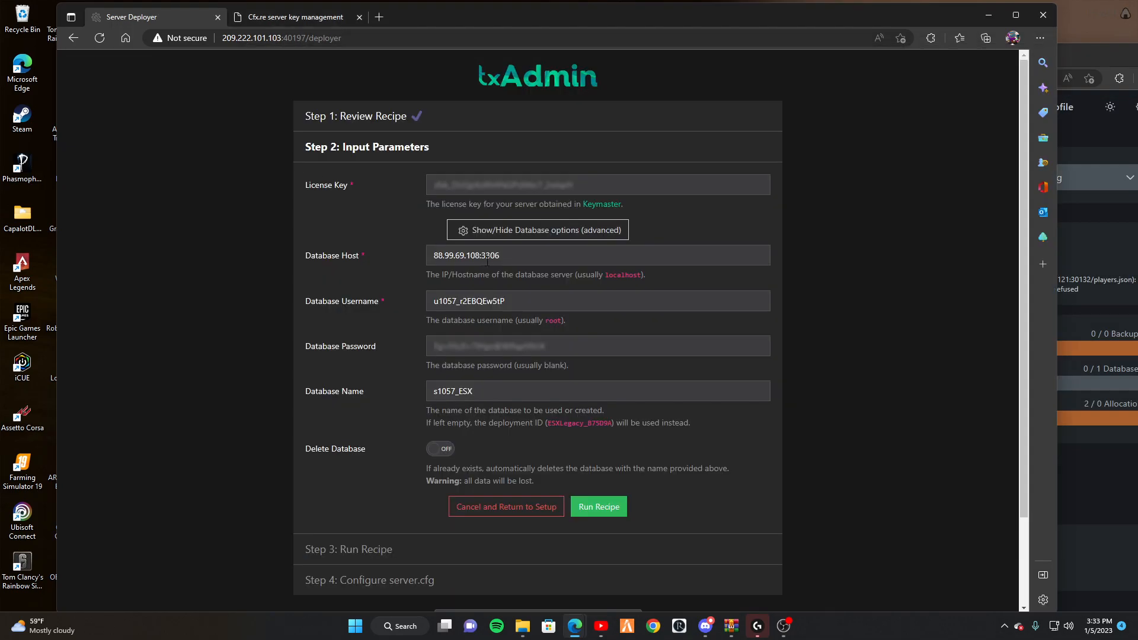
Trim the database host to 88.99.69.108, run the recipe, and recheck the hosting database details.
left_click_drag(539, 258, 481, 259)
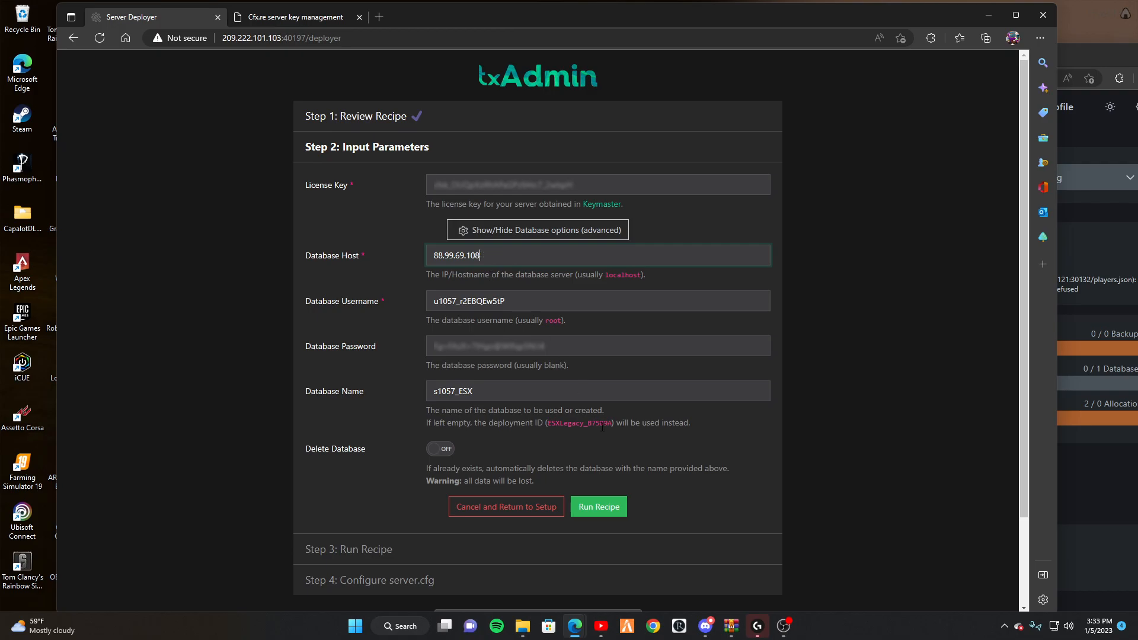
left_click(610, 508)
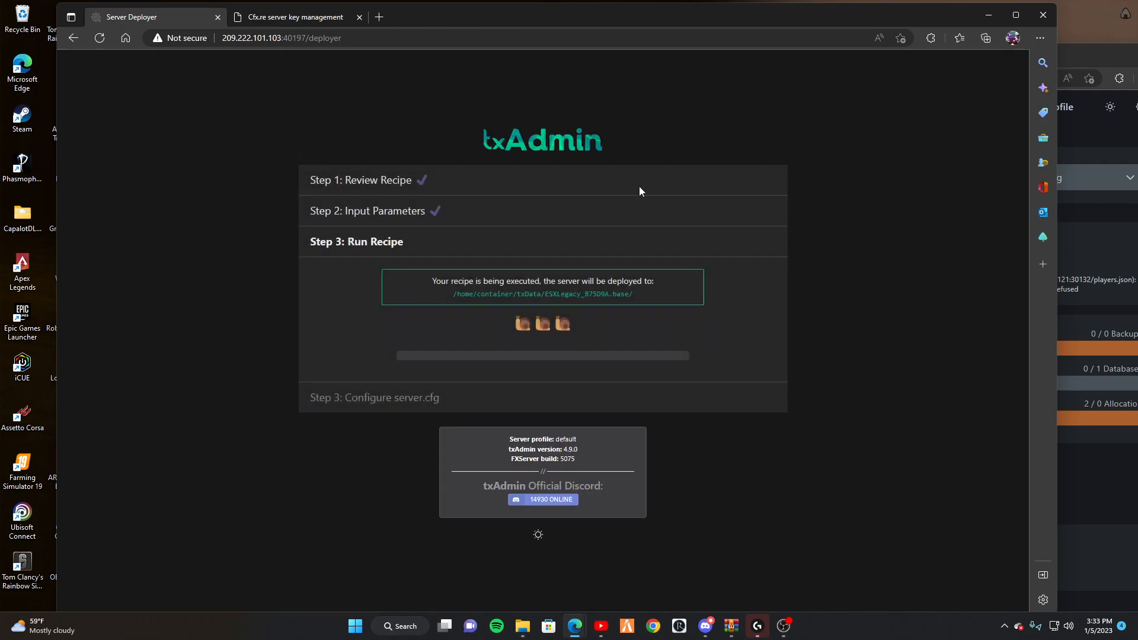
left_click(1089, 492)
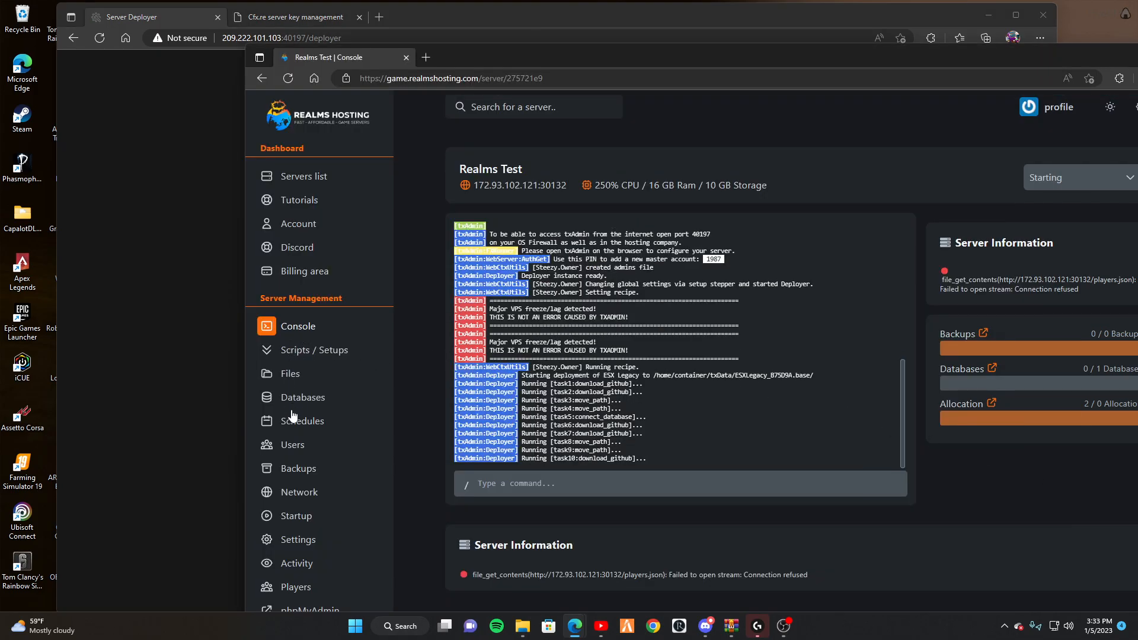
left_click(291, 539)
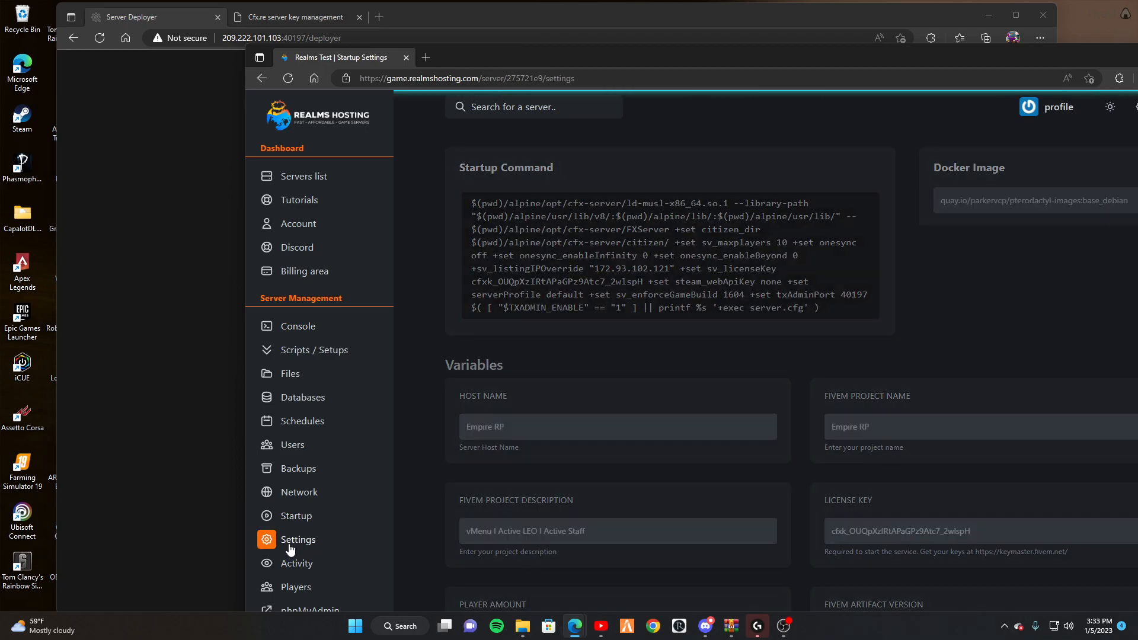
left_click(290, 400)
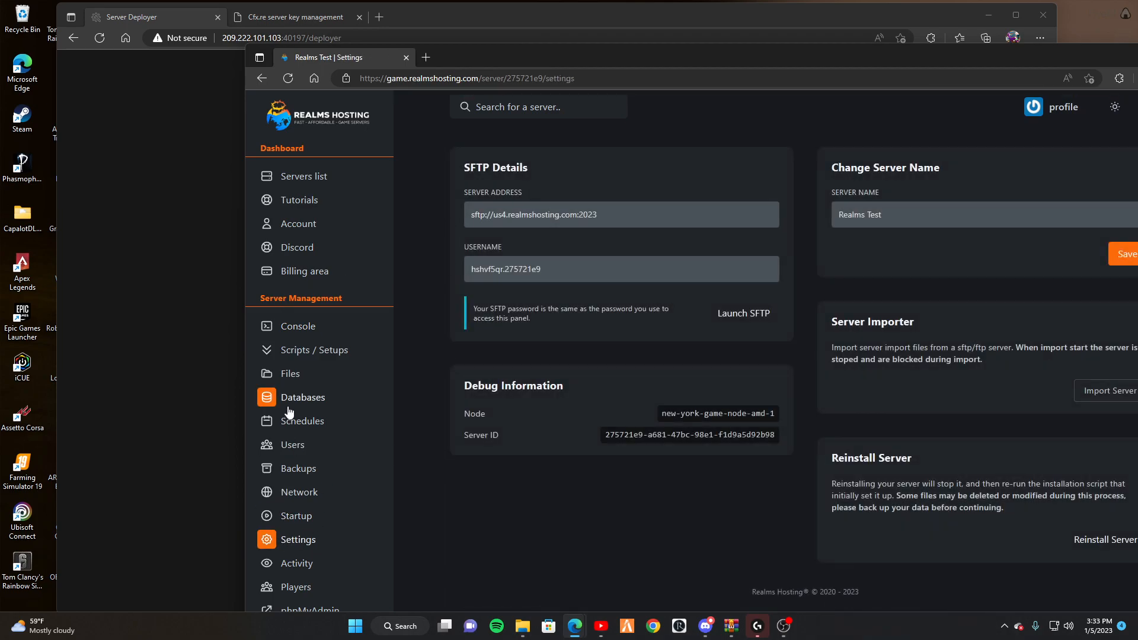
left_click(1096, 171)
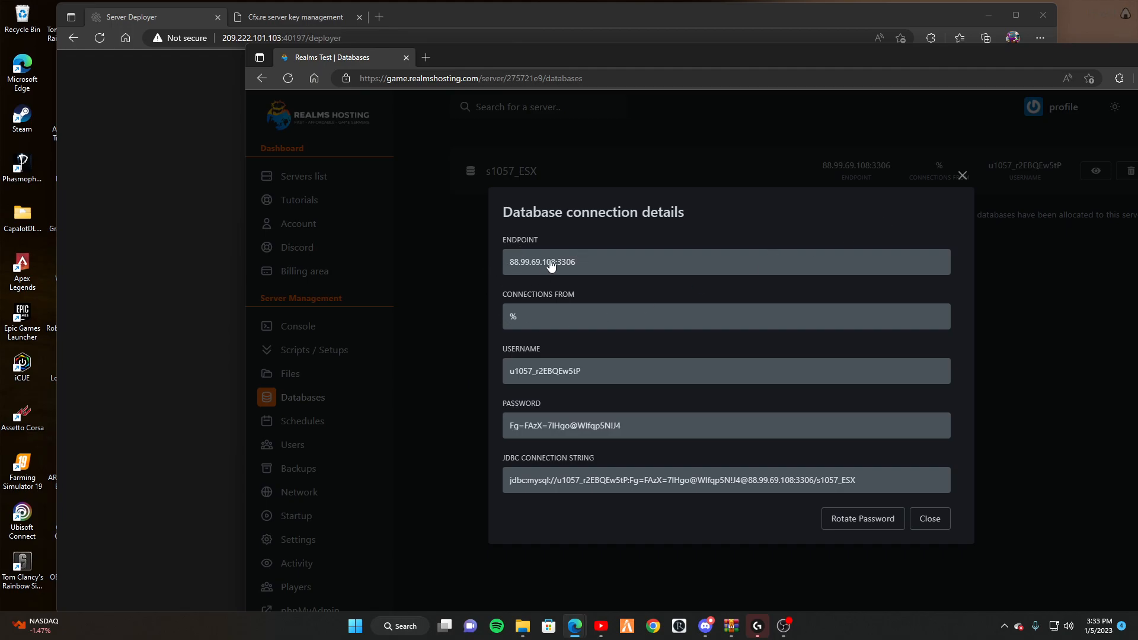
Inspect the deployment log's task13 failure about the already existing addon_account table.
left_click(136, 195)
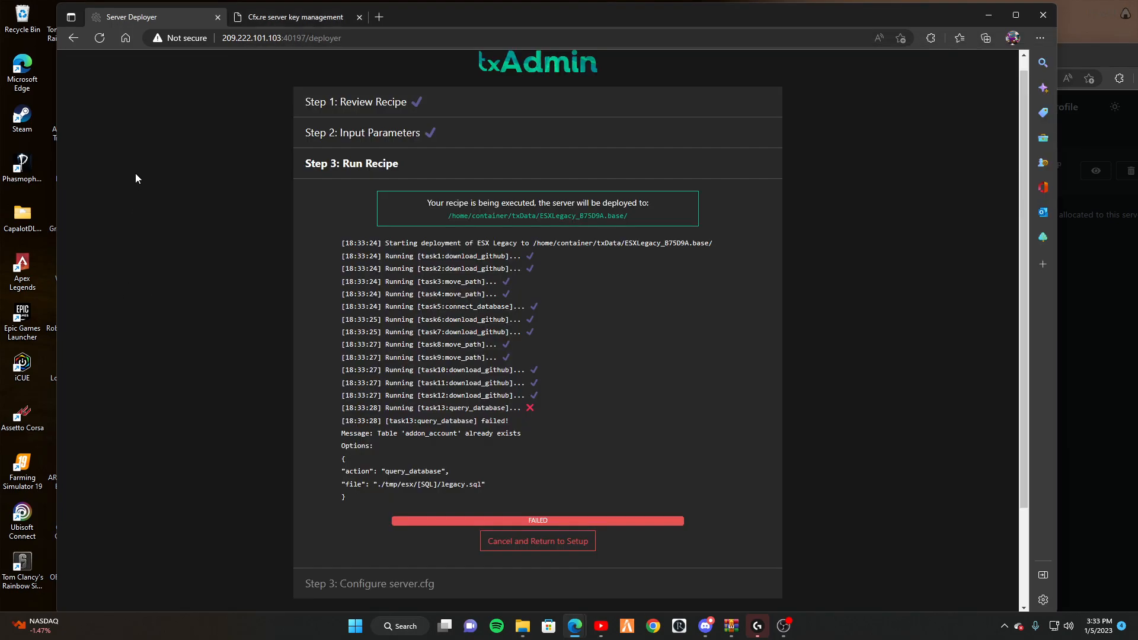
scroll(578, 334, "down", 2)
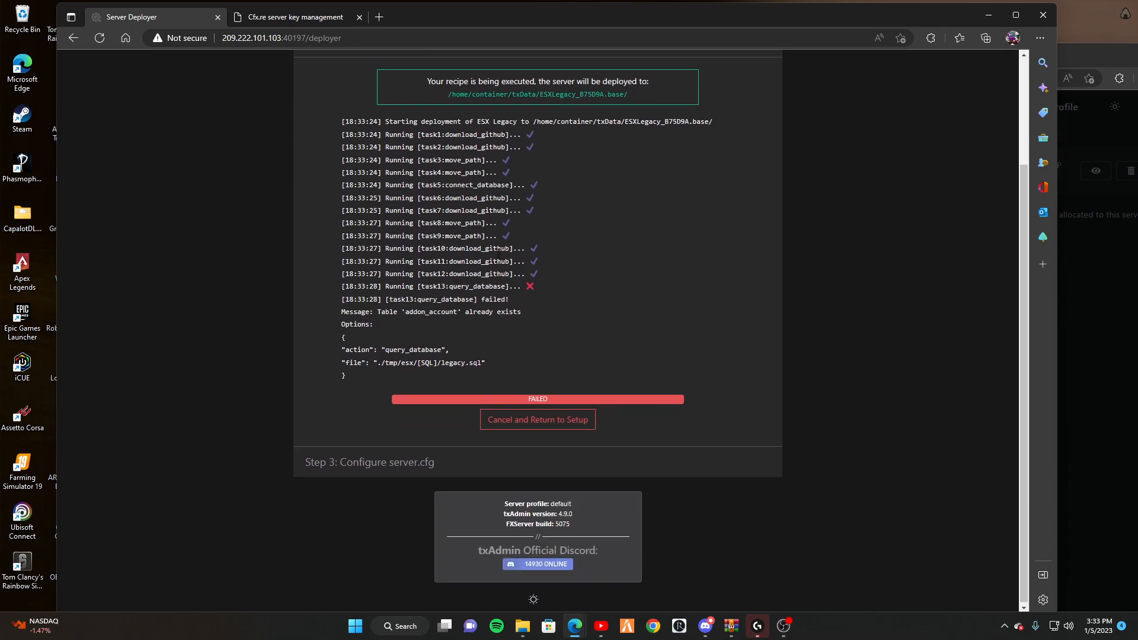
left_click_drag(453, 343, 453, 350)
left_click_drag(343, 313, 494, 325)
left_click(371, 330)
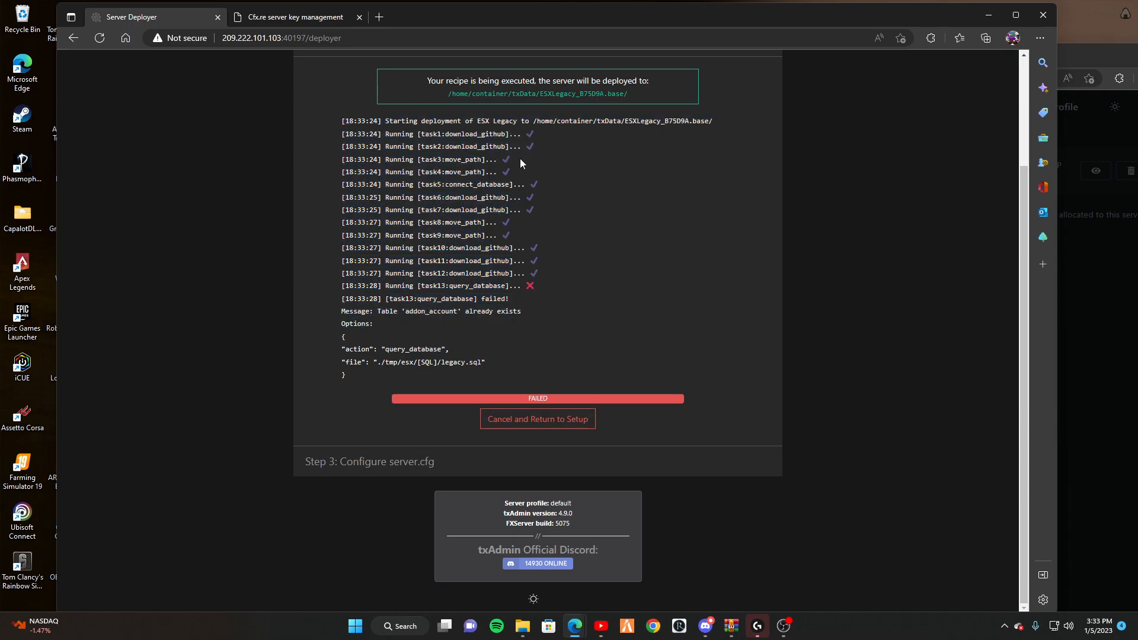
scroll(459, 83, "up", 2)
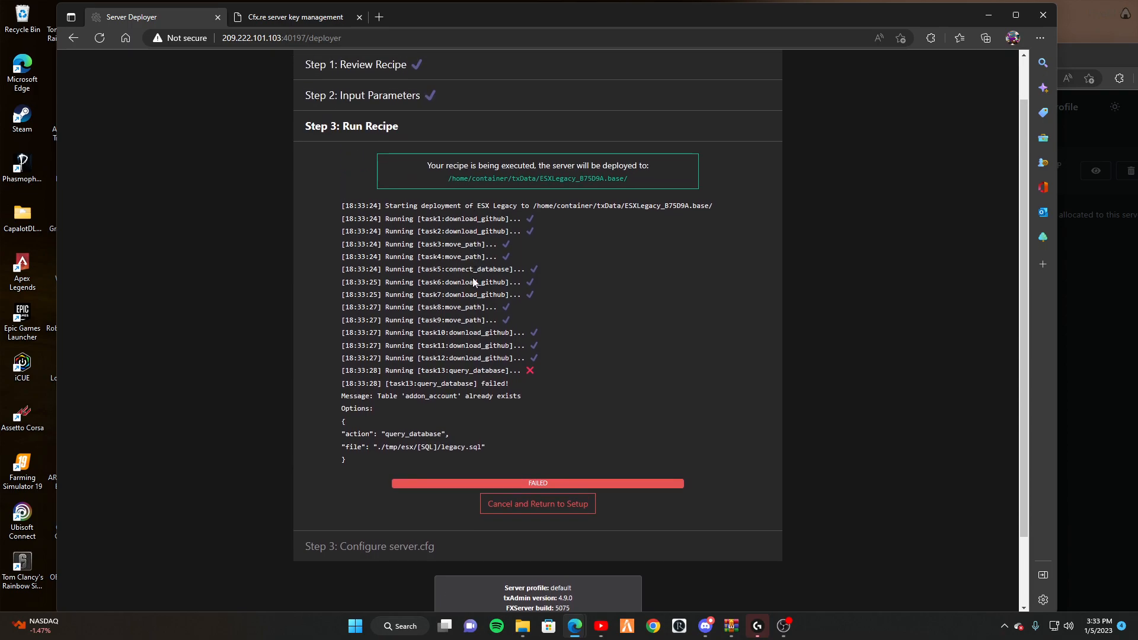
left_click_drag(350, 371, 575, 370)
left_click(586, 359)
Check the s1057_ESX connection details in Realms Hosting, then launch phpMyAdmin in a new tab.
left_click(1119, 338)
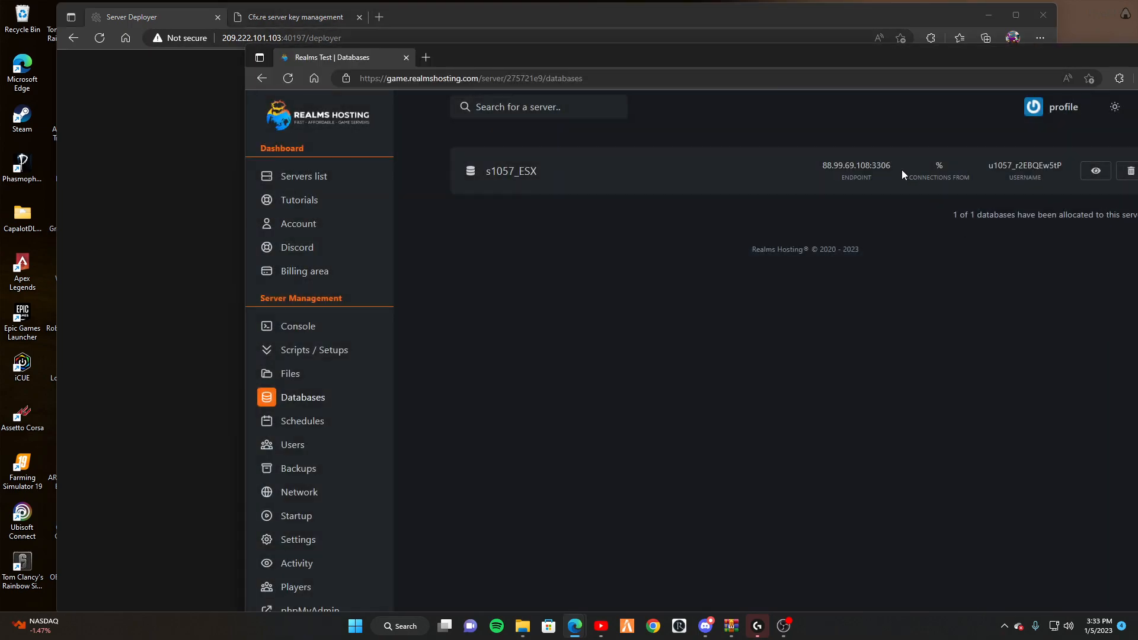
left_click_drag(1041, 58, 905, 38)
left_click(960, 151)
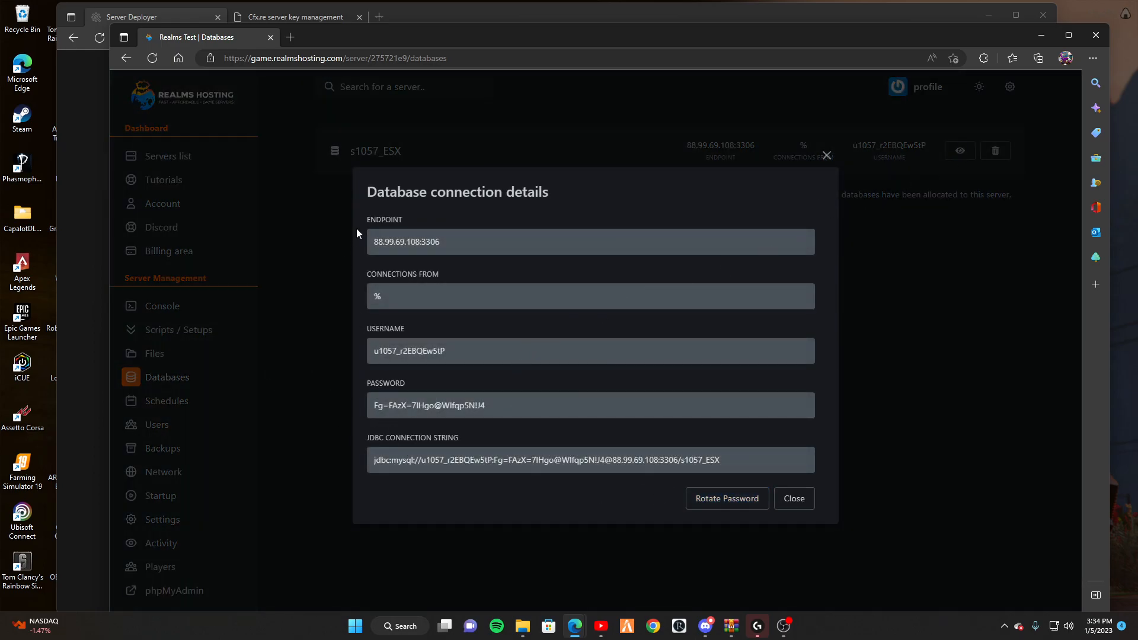
left_click(214, 255)
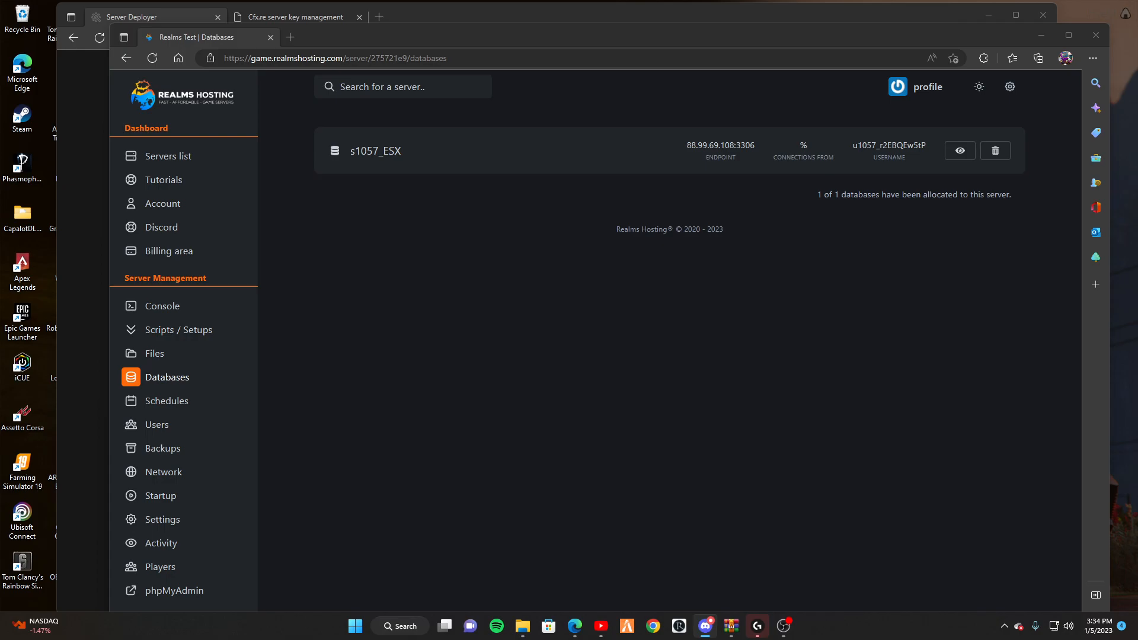
left_click(174, 591)
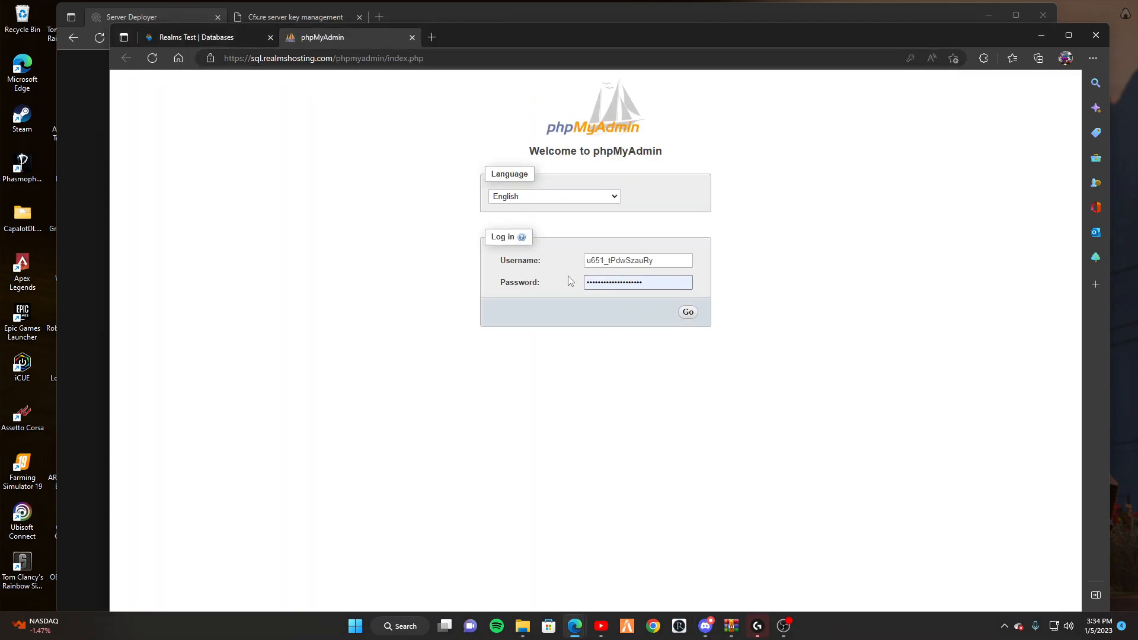
Copy the database username and password from the connection details into phpMyAdmin's login and submit.
left_click(185, 39)
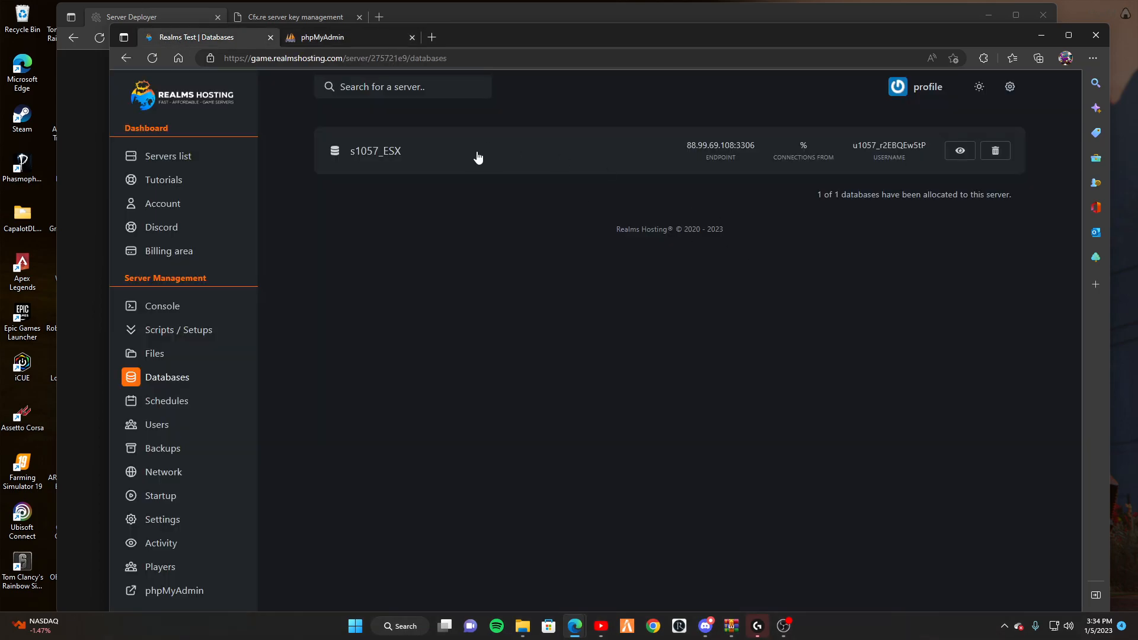
left_click(960, 152)
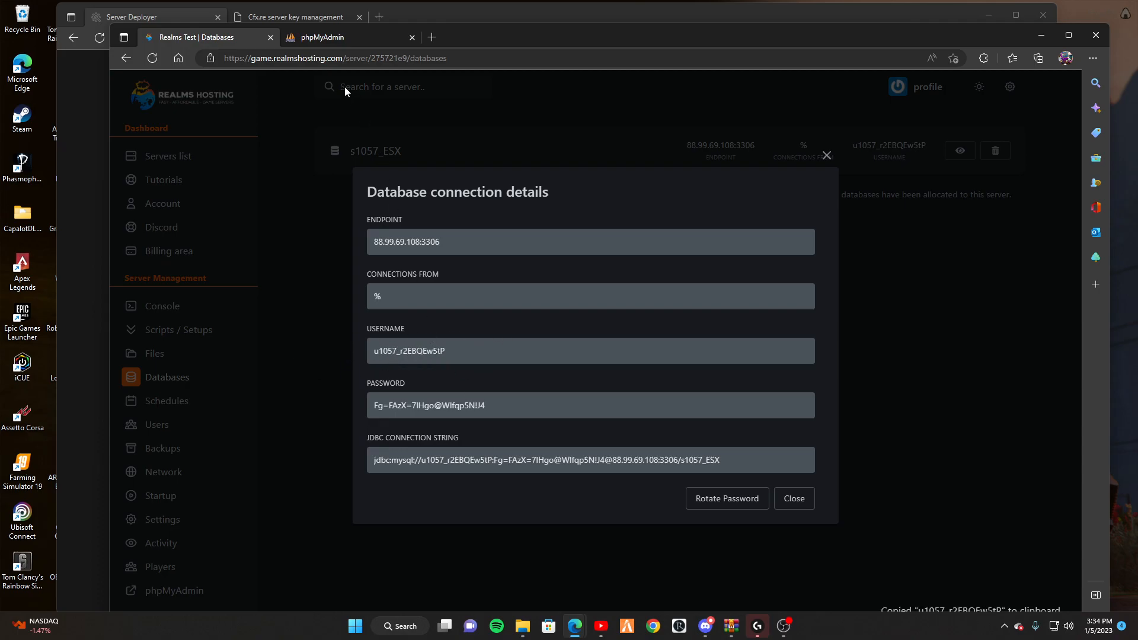
left_click(332, 39)
left_click_drag(551, 247, 529, 247)
key("ctrl+v")
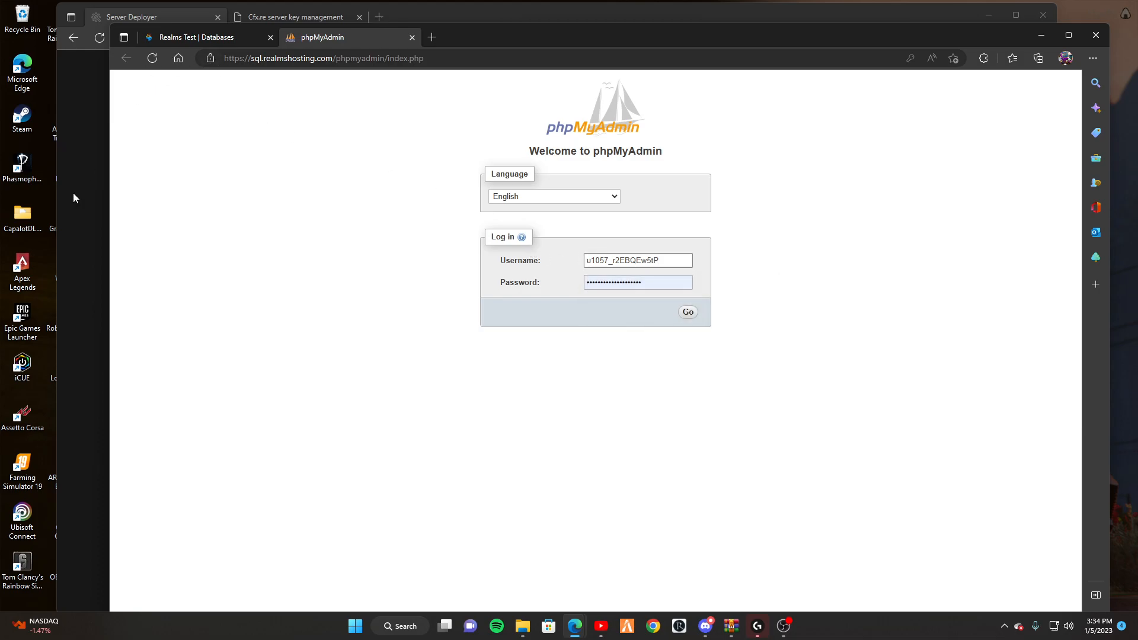
left_click(175, 38)
left_click_drag(470, 463, 303, 473)
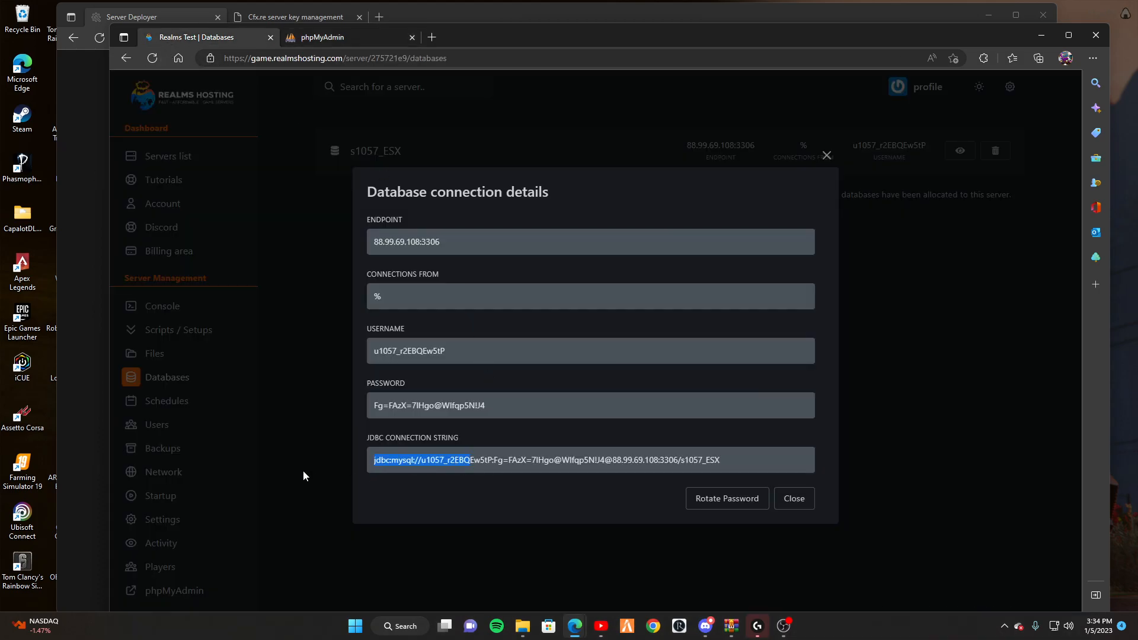
left_click(415, 406)
left_click(354, 42)
left_click(503, 278)
key("ctrl+v")
left_click(690, 312)
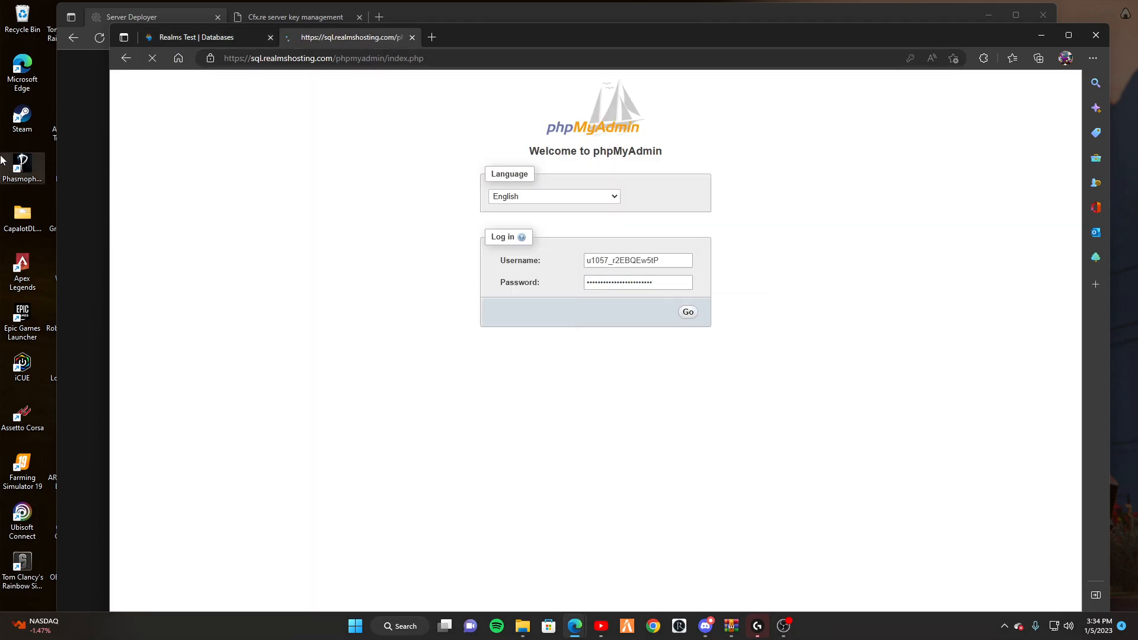
Re-copy the database password into phpMyAdmin's emptied password field and submit the login again.
left_click(624, 312)
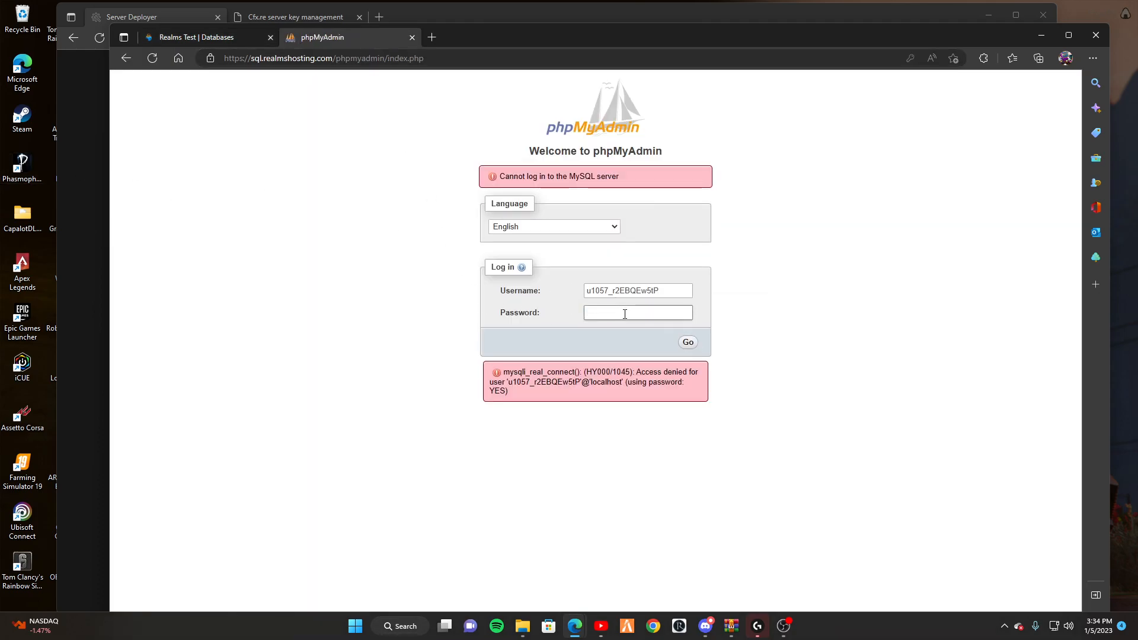
left_click(625, 315)
left_click(787, 300)
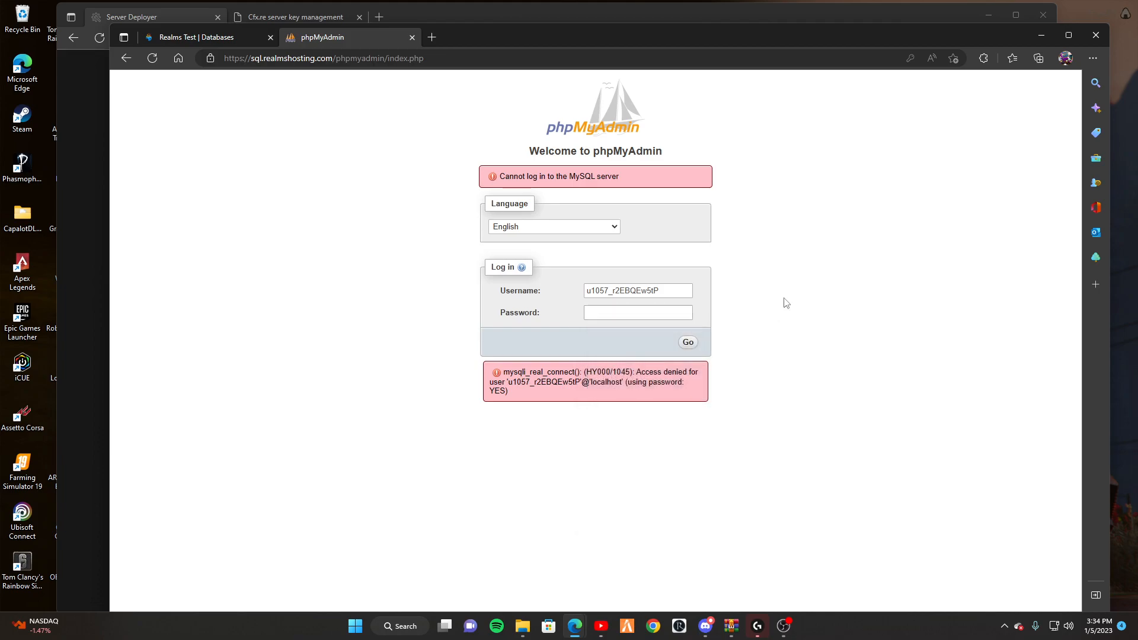
left_click(627, 314)
key("ctrl+v")
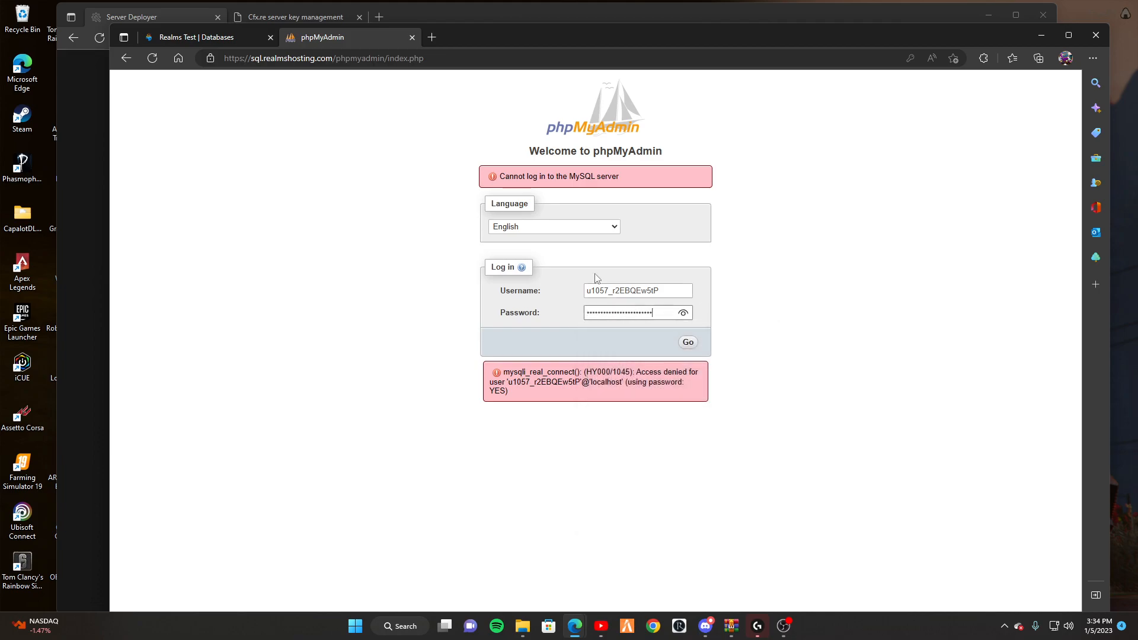
left_click_drag(490, 36, 482, 63)
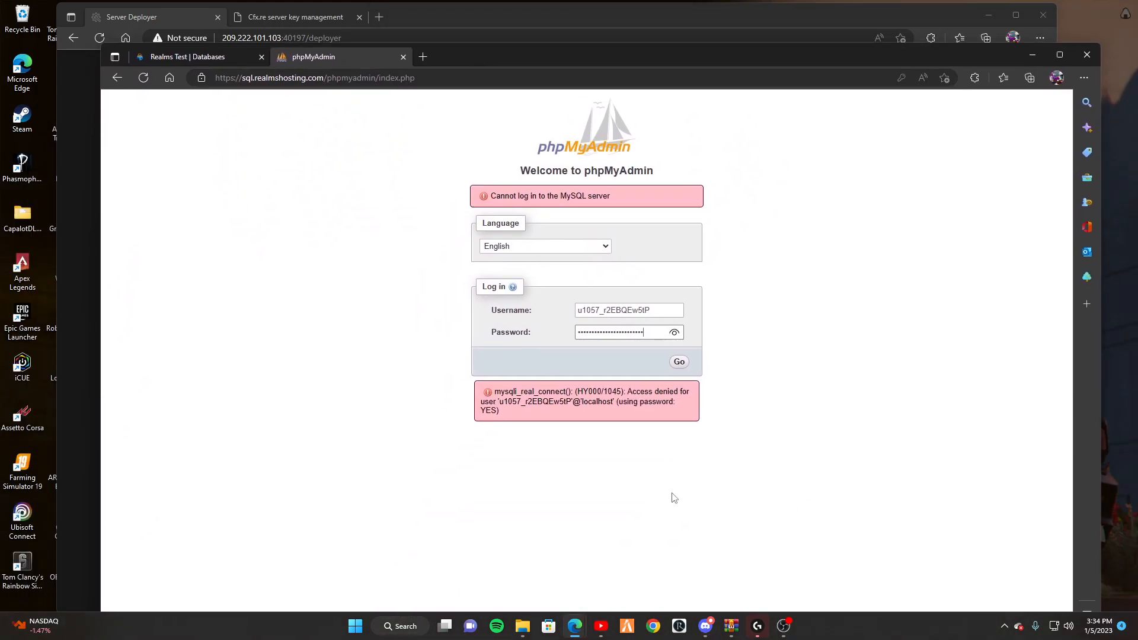
left_click(219, 59)
left_click_drag(529, 429, 377, 436)
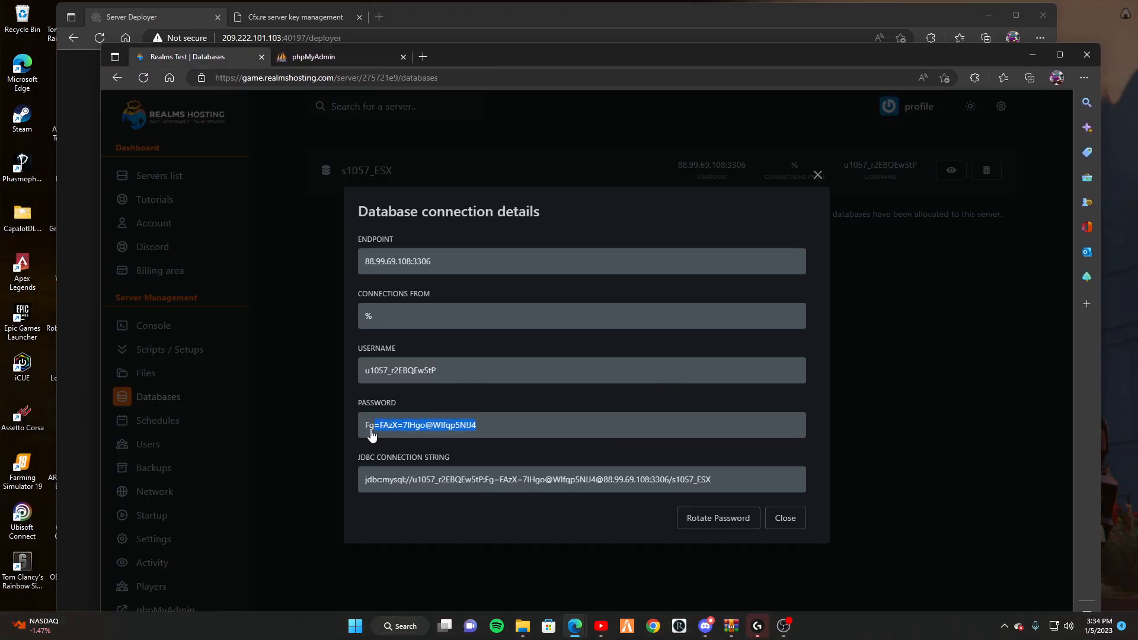
left_click(357, 62)
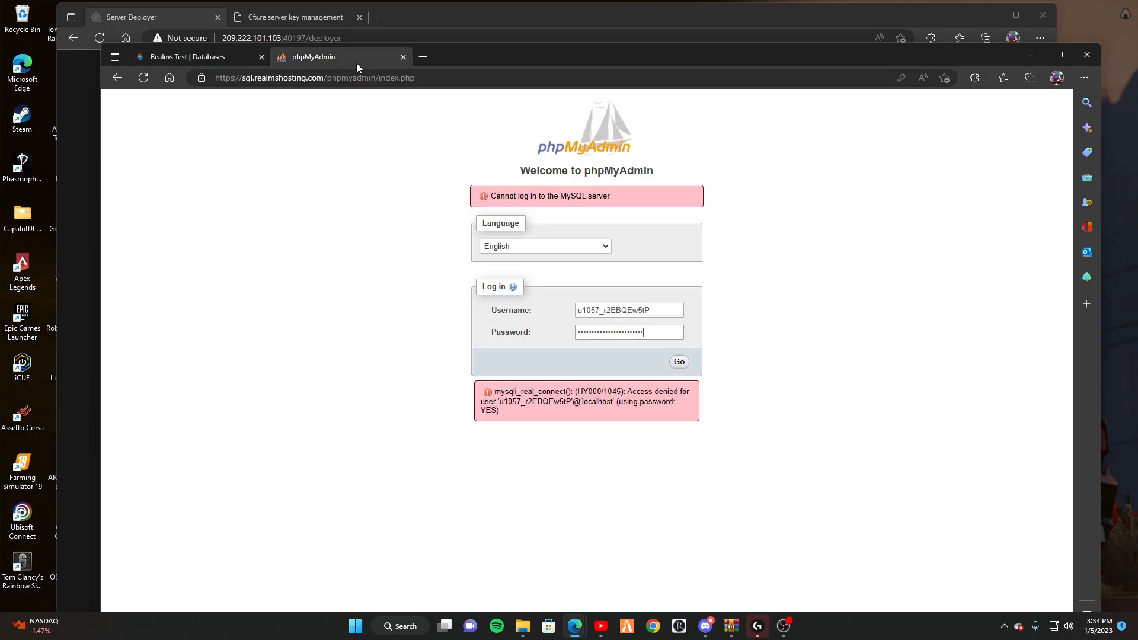
left_click_drag(632, 335, 536, 331)
key("ctrl+v")
left_click(682, 365)
Retry the phpMyAdmin login using the database name as username, checking the pasted password.
left_click(245, 58)
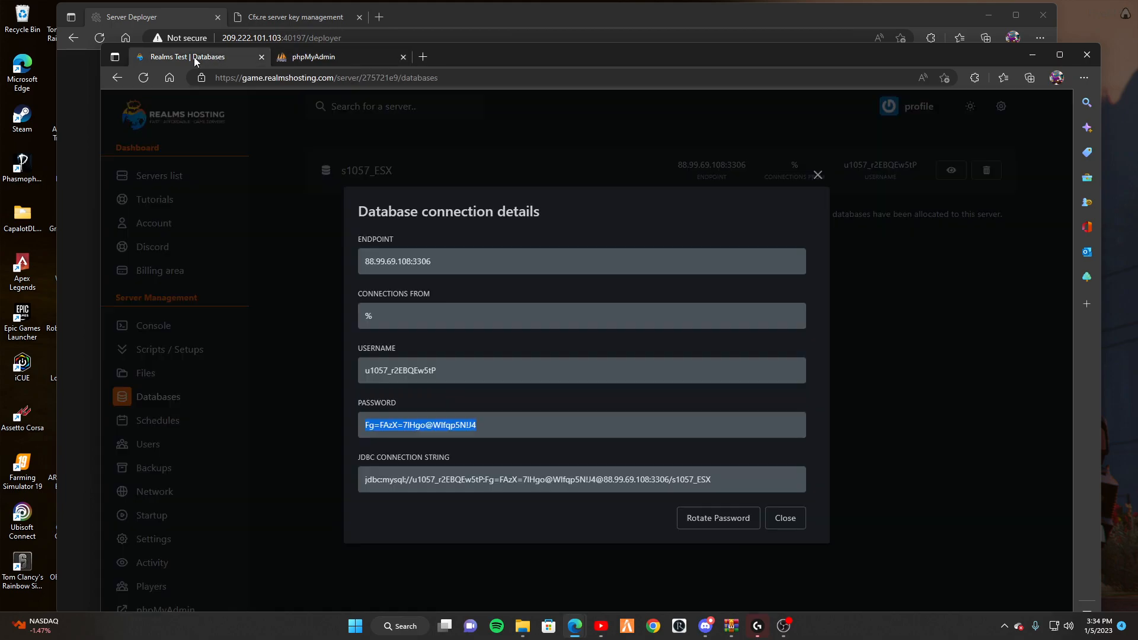
left_click(332, 356)
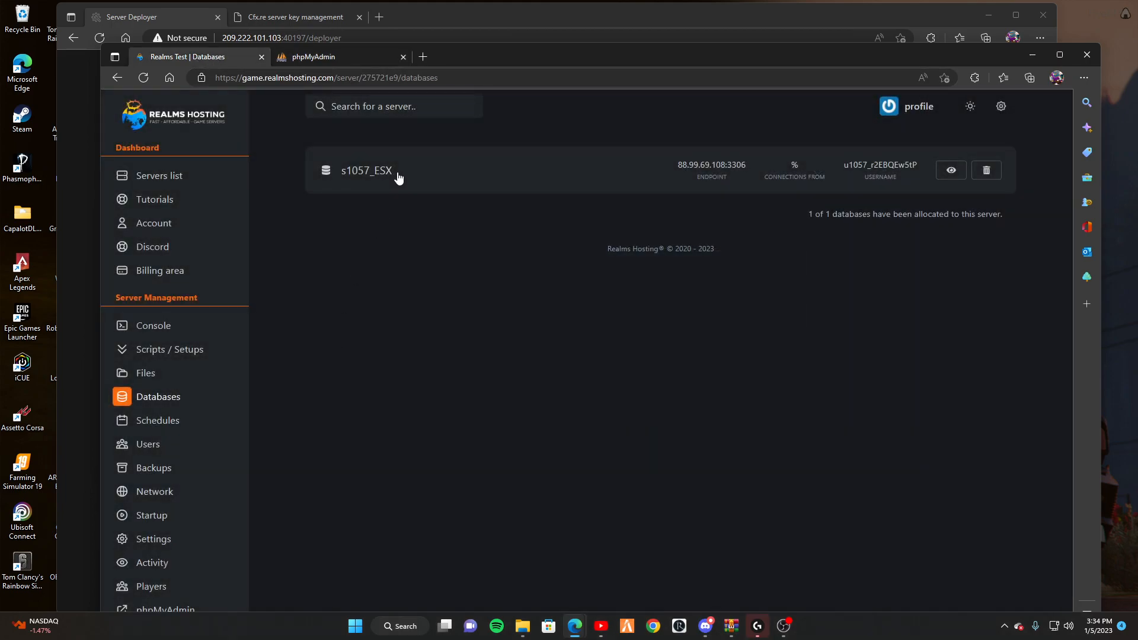
left_click(355, 61)
left_click_drag(677, 310, 506, 300)
key("ctrl+v")
left_click(599, 333)
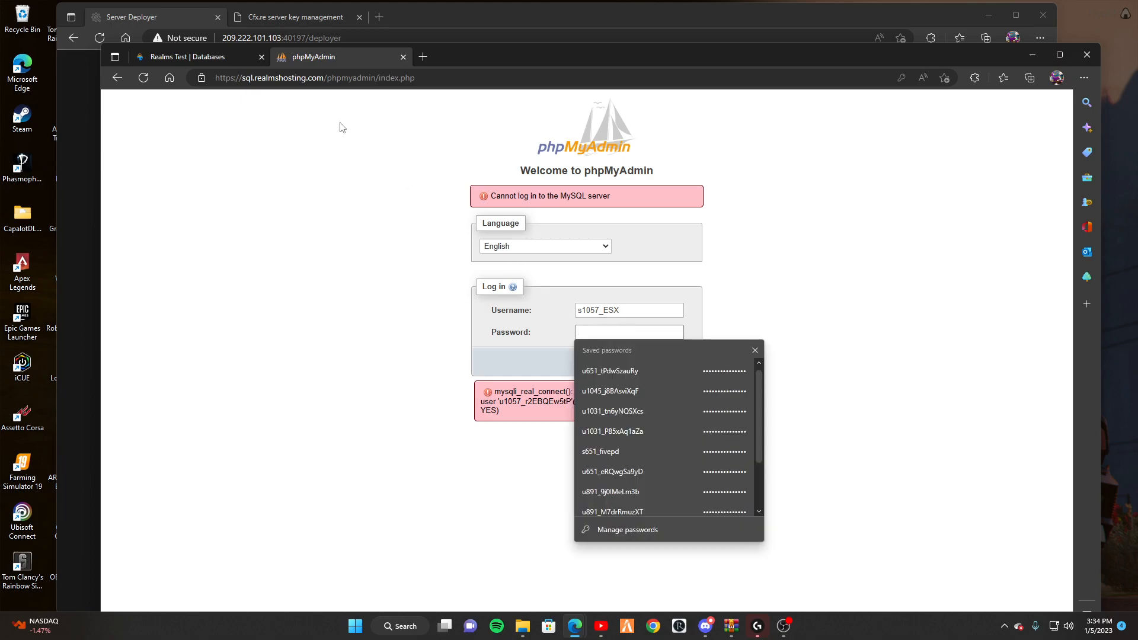
left_click(200, 56)
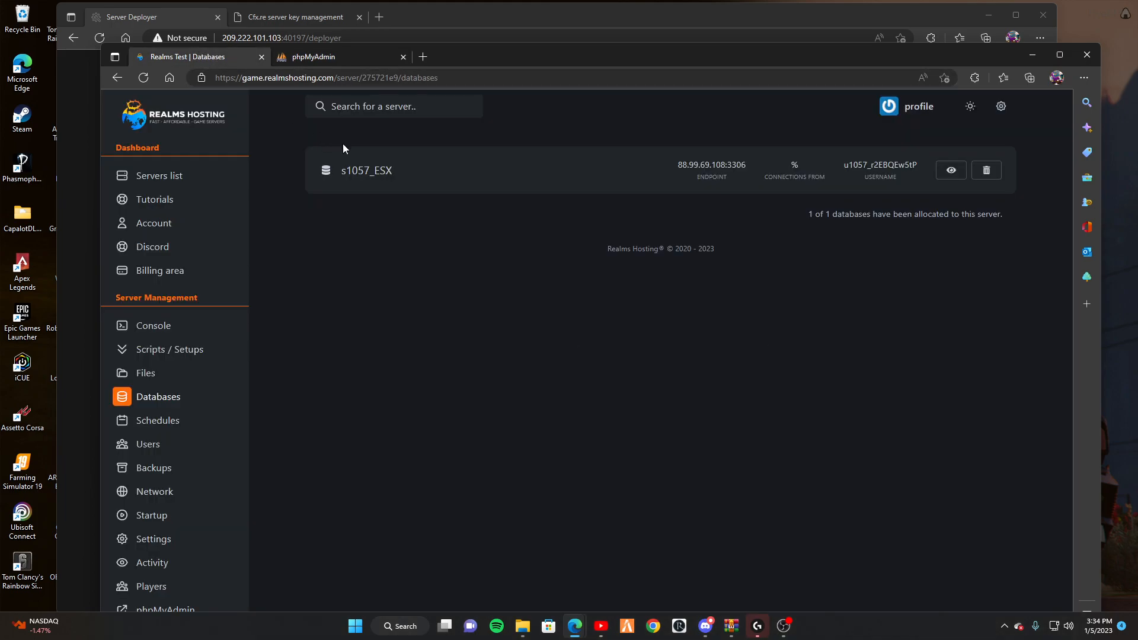
left_click(951, 173)
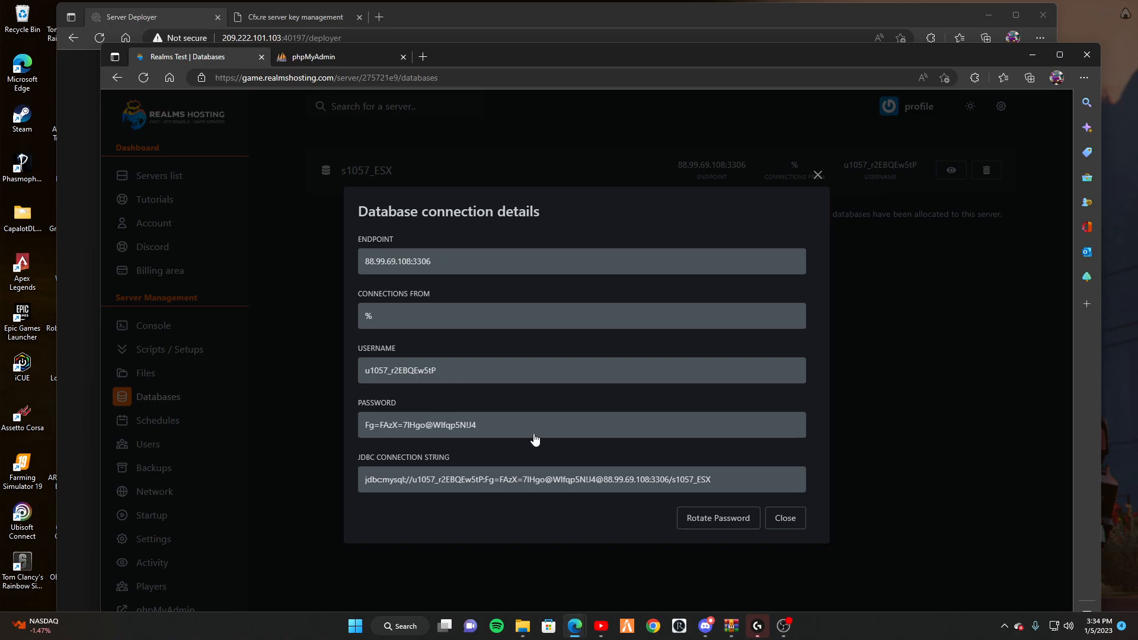
left_click(347, 62)
key("ctrl+v")
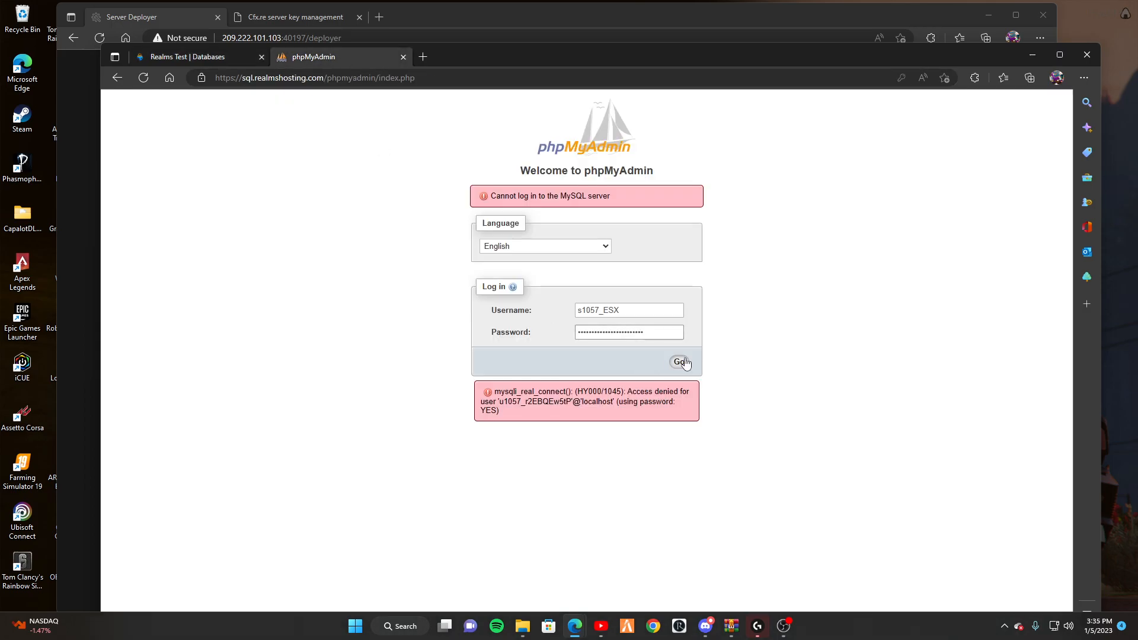
left_click(682, 362)
key("ctrl+v")
left_click(674, 333)
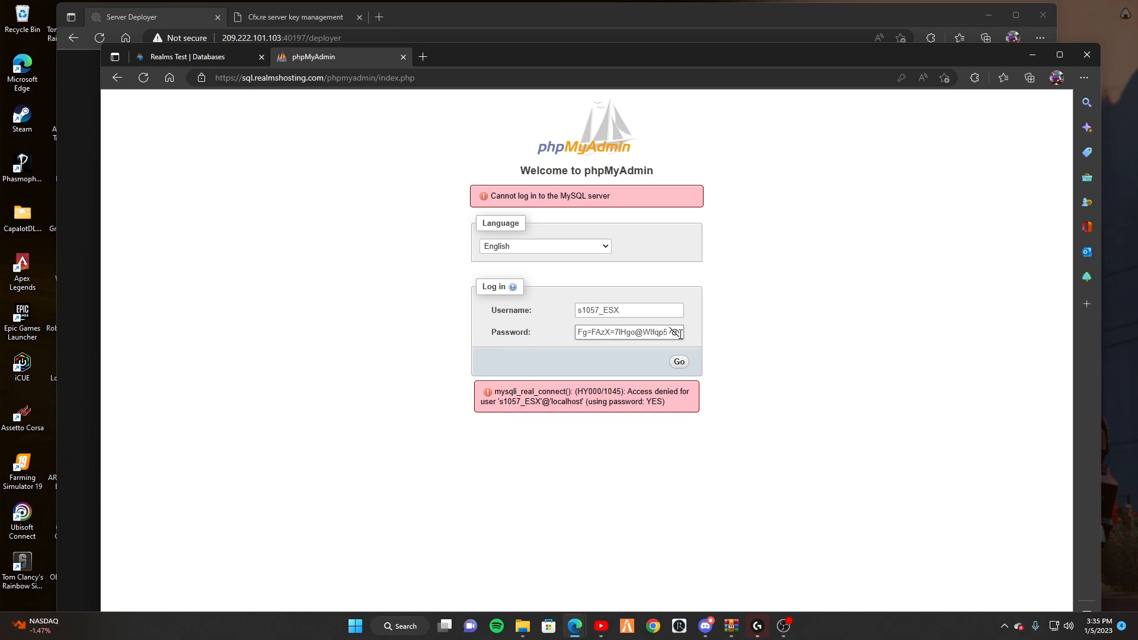
left_click(675, 334)
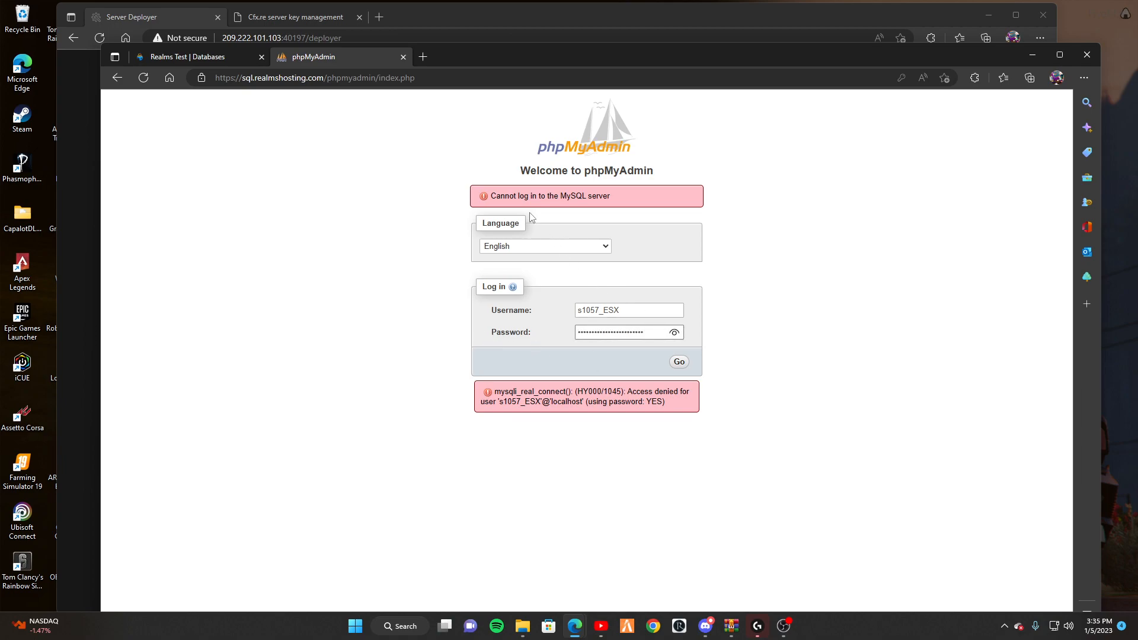
Generate a new database password and log in with it, which still returns access denied.
left_click(212, 60)
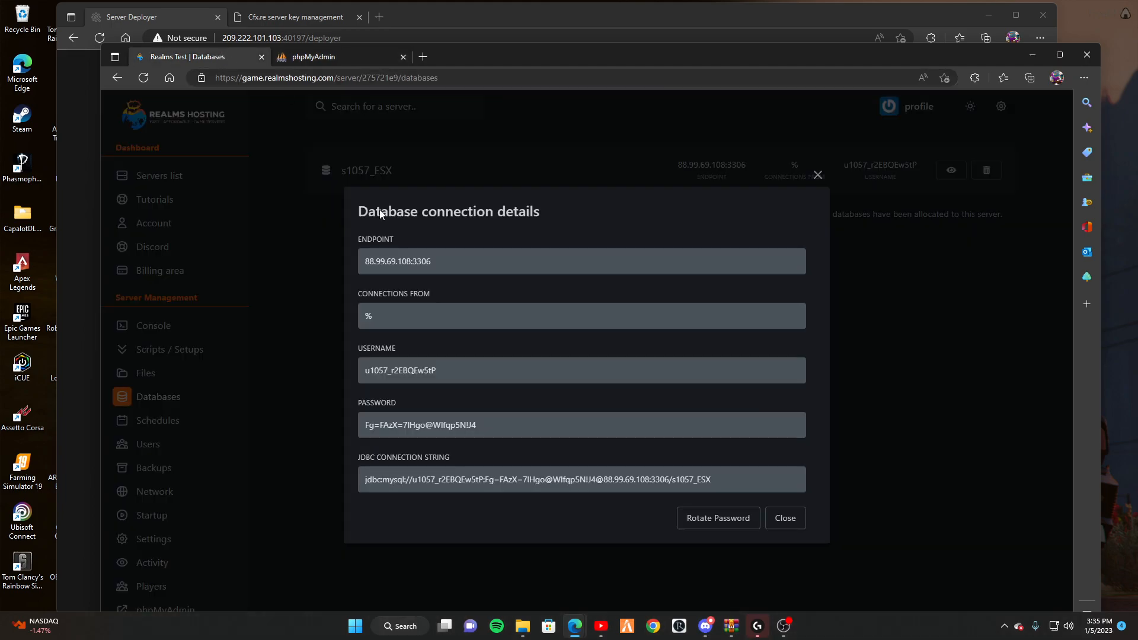
left_click(718, 519)
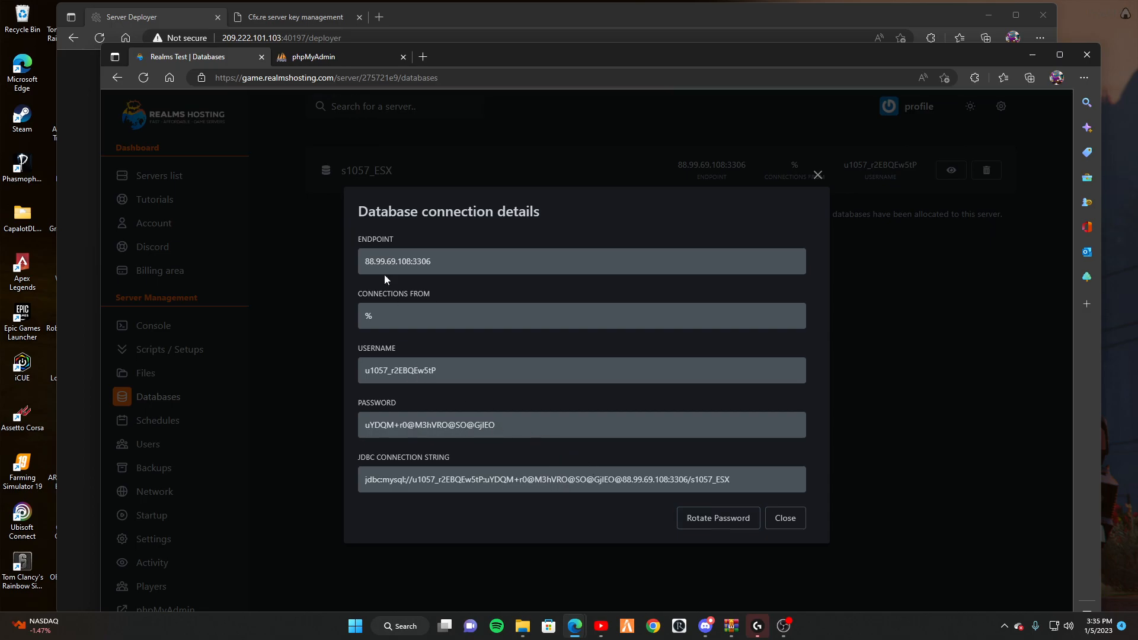
double_click(414, 376)
key("ctrl+c")
left_click(344, 58)
left_click_drag(640, 311, 542, 312)
left_click(234, 58)
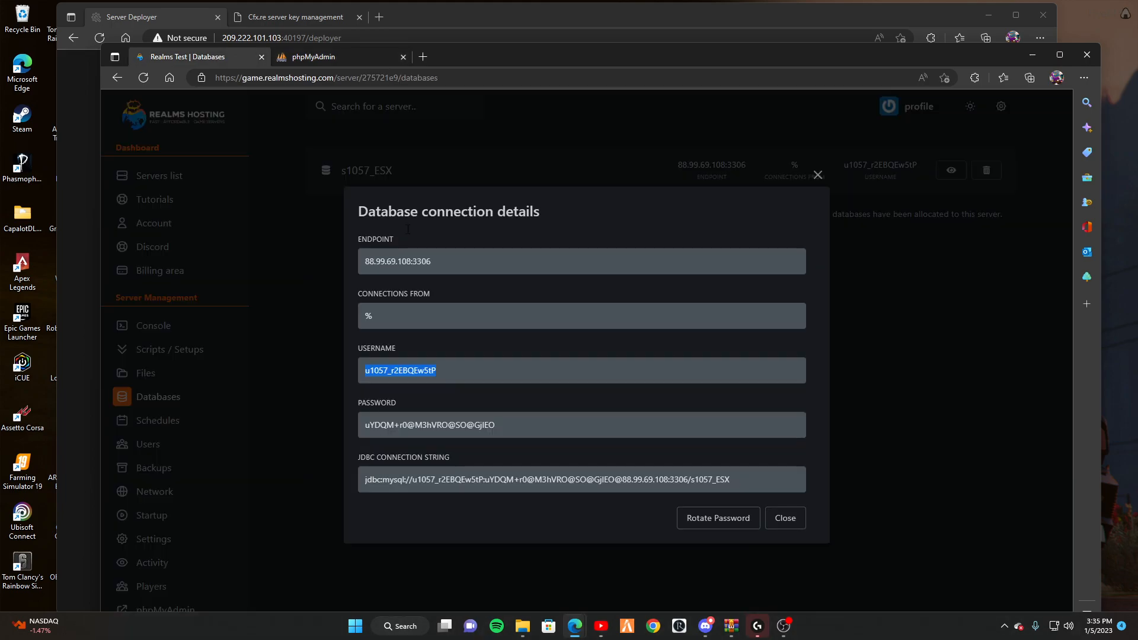
left_click(398, 59)
key("ctrl+v")
left_click_drag(658, 333, 577, 325)
key("ctrl+v")
left_click(680, 362)
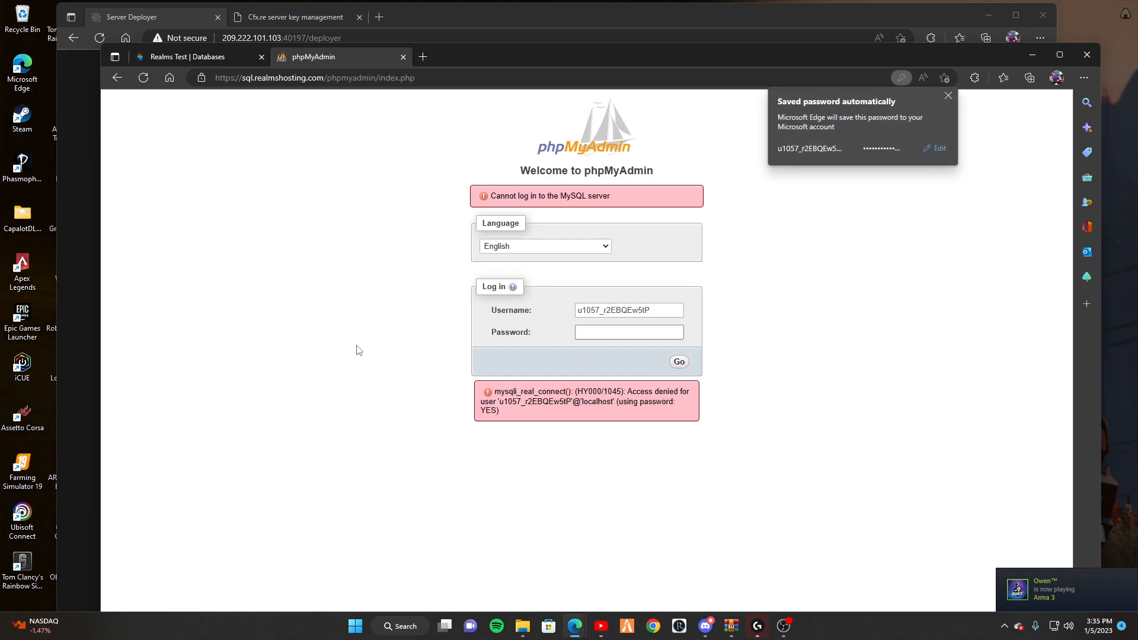
left_click(948, 95)
key("ctrl+v")
left_click_drag(498, 409, 465, 396)
left_click(444, 398)
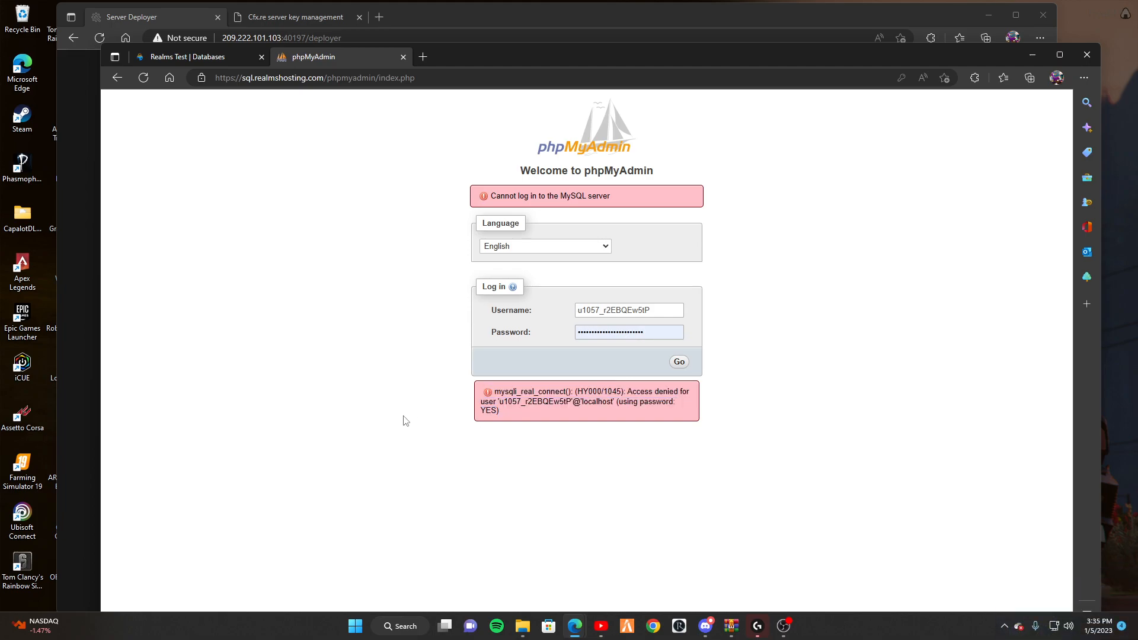
Reload phpMyAdmin's sql.php login from the address suggestions, then bring back the Server Deployer.
left_click(401, 76)
key("BackSpace")
type("sql")
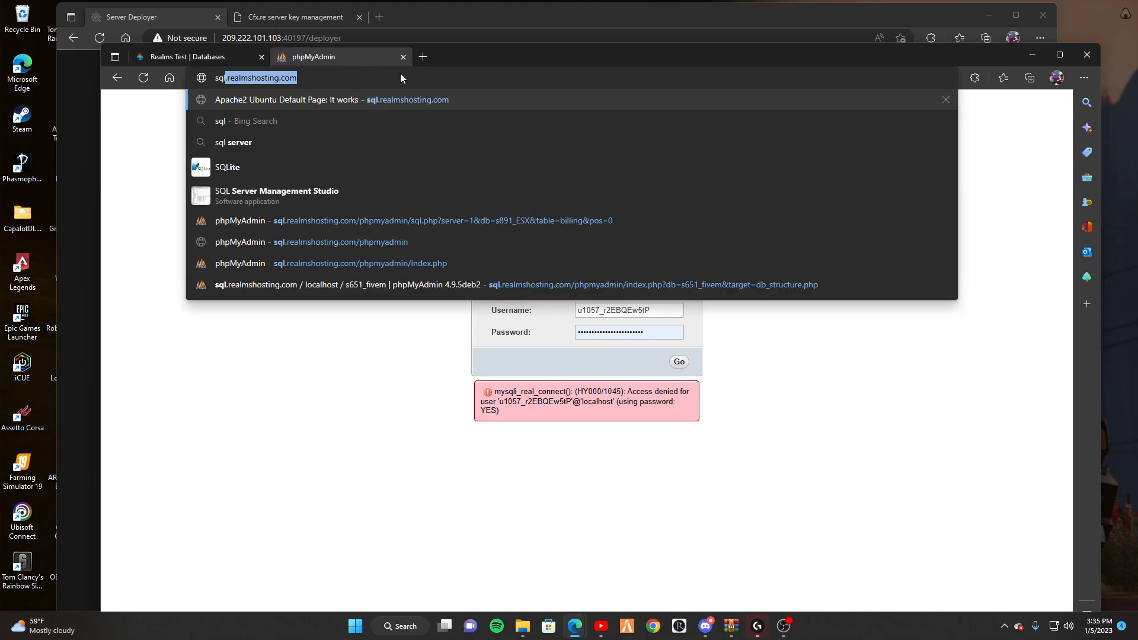
left_click(309, 221)
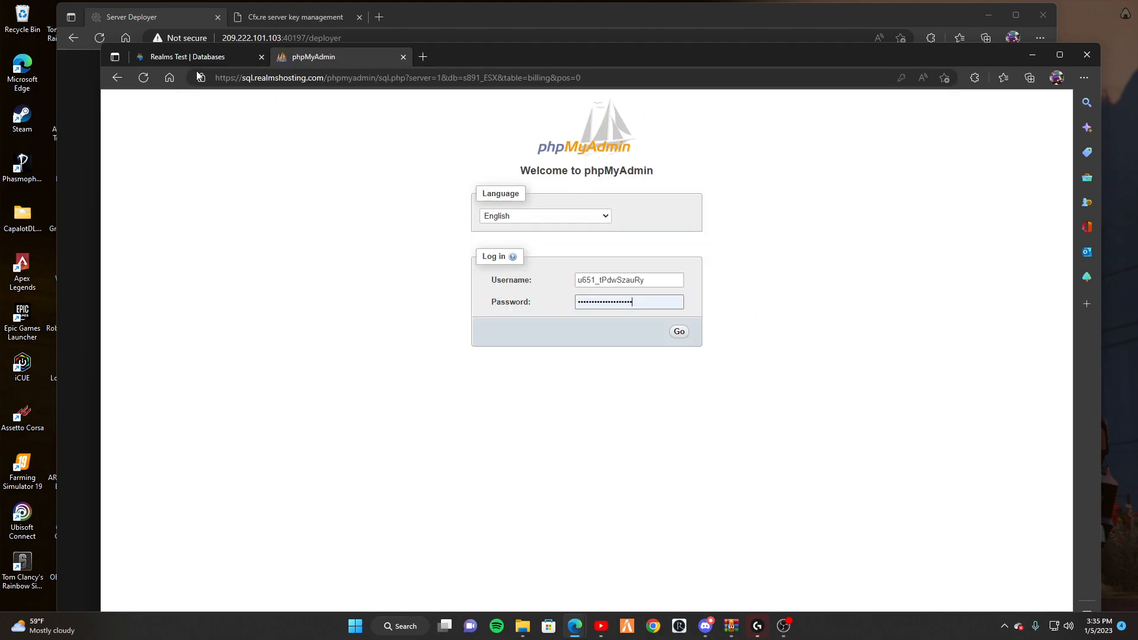
left_click(90, 123)
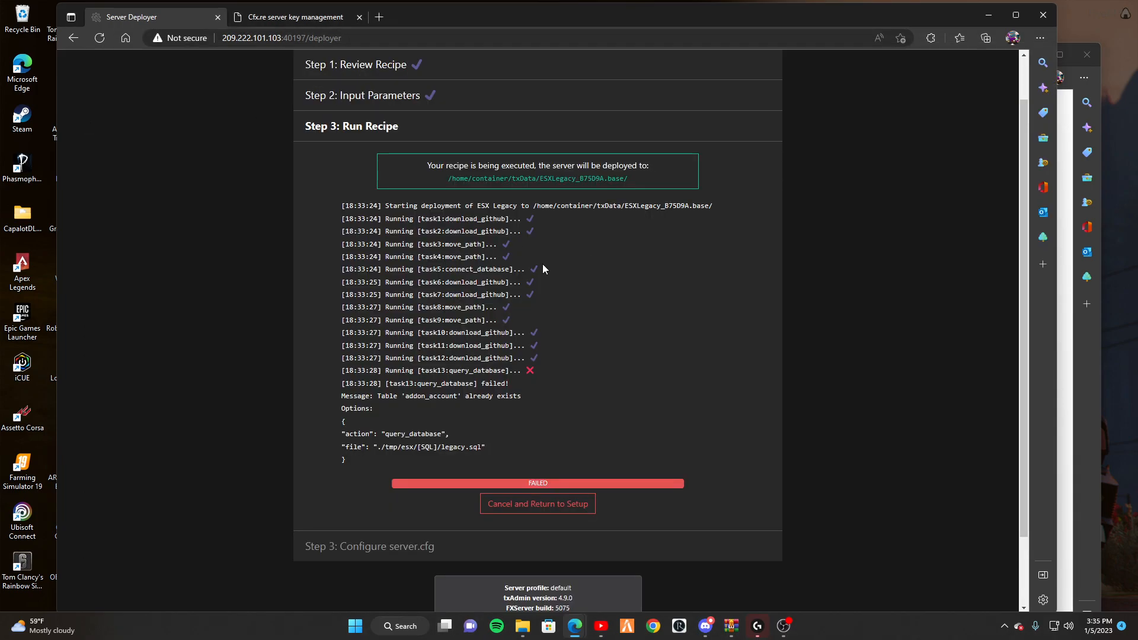
Delete the s1057_ESX database, confirming by typing its name.
scroll(556, 249, "down", 2)
scroll(297, 98, "up", 1)
left_click(293, 17)
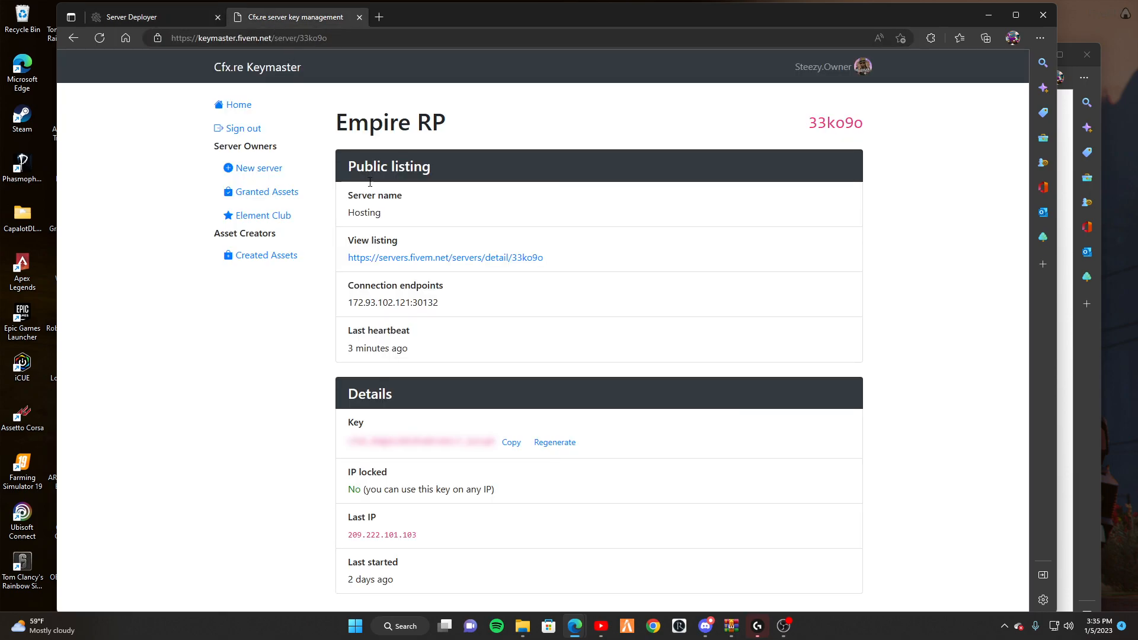
key("alt+Tab")
left_click(217, 56)
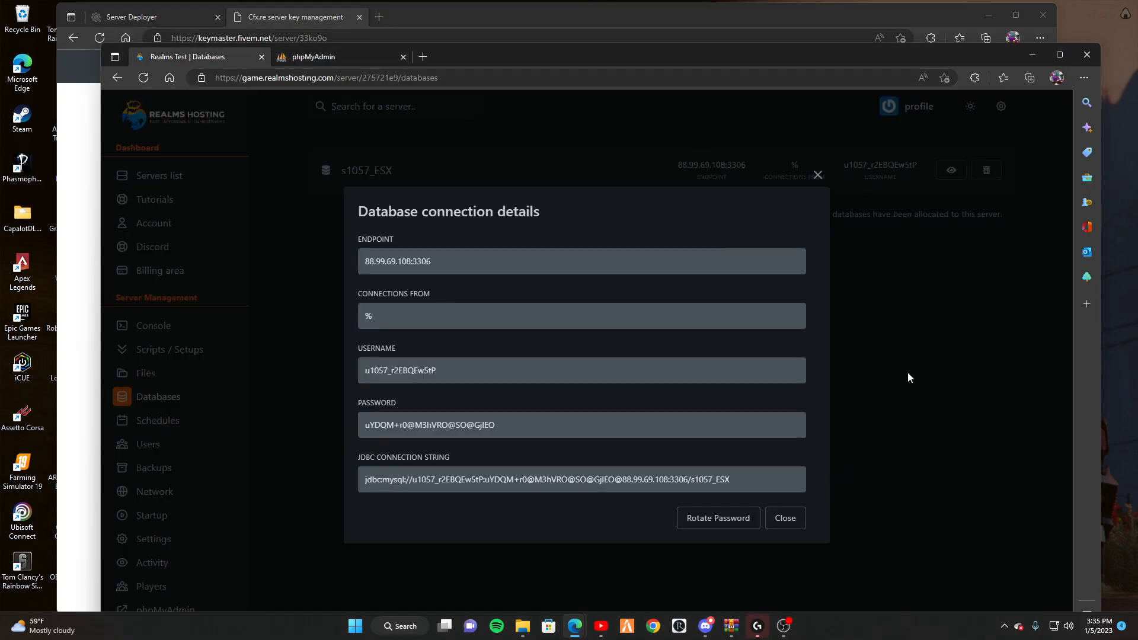
left_click(794, 520)
left_click(989, 170)
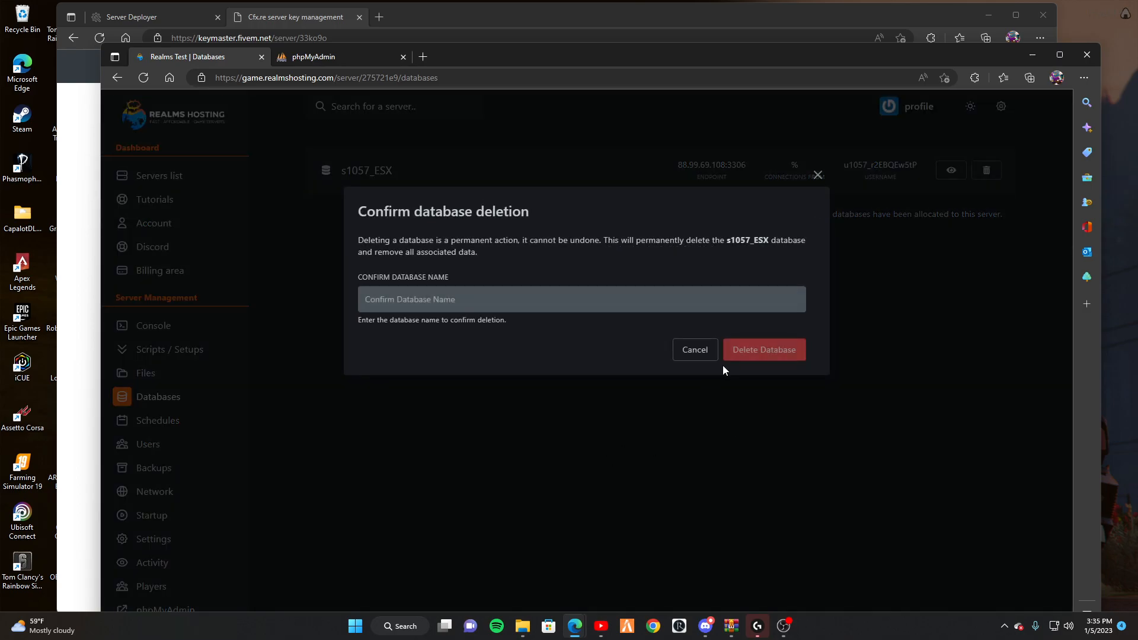
left_click(507, 307)
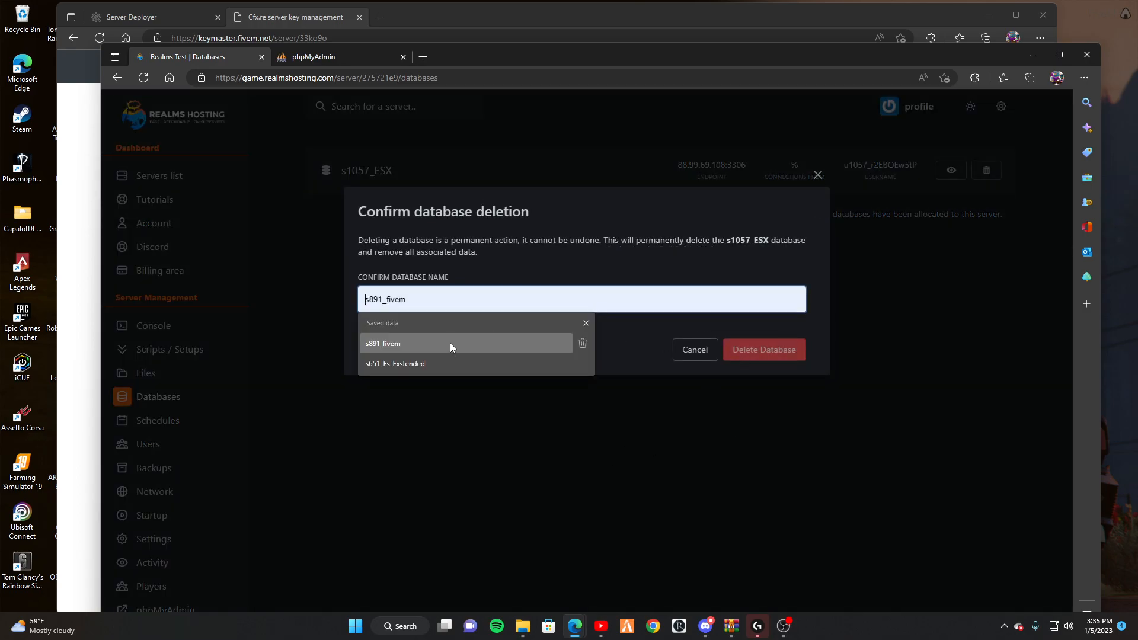
type("s")
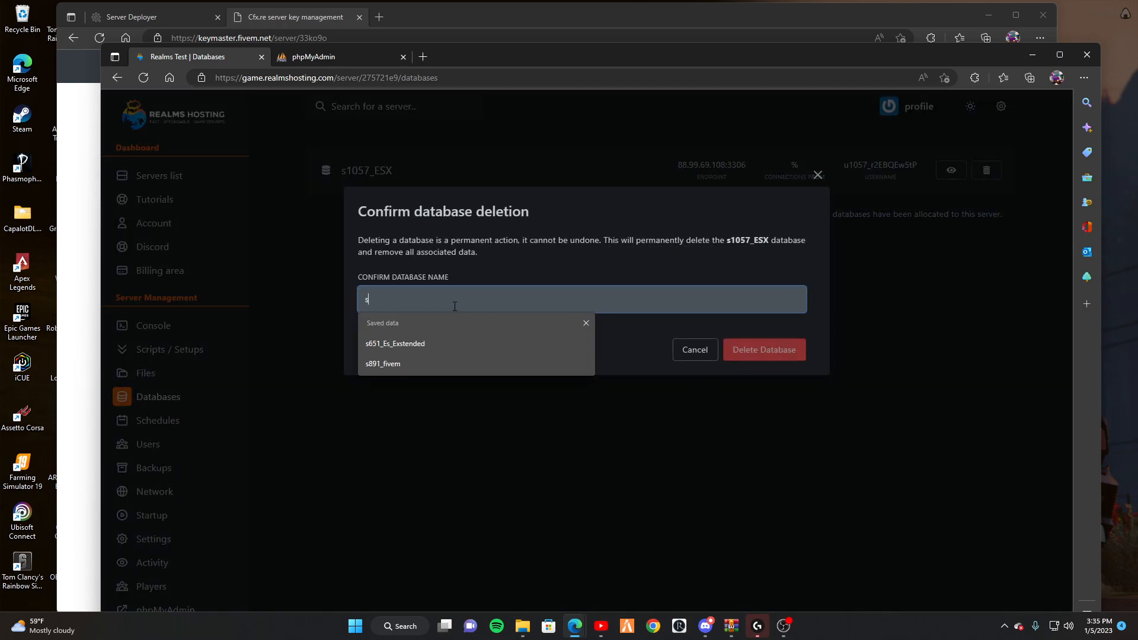
type("1057")
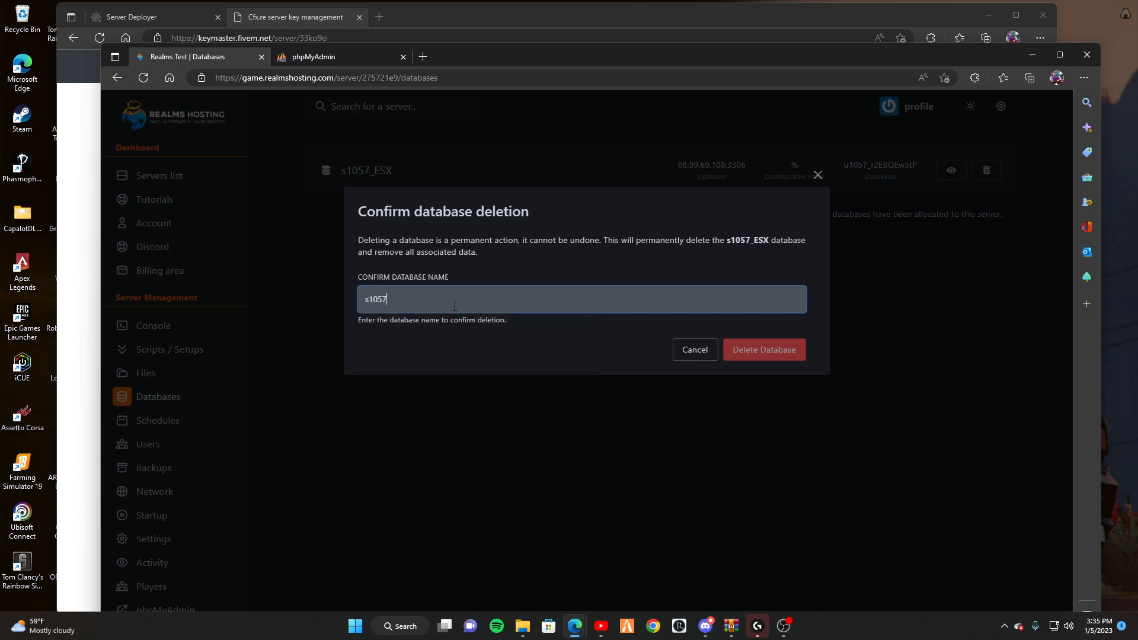
type("_ESX")
key("Return")
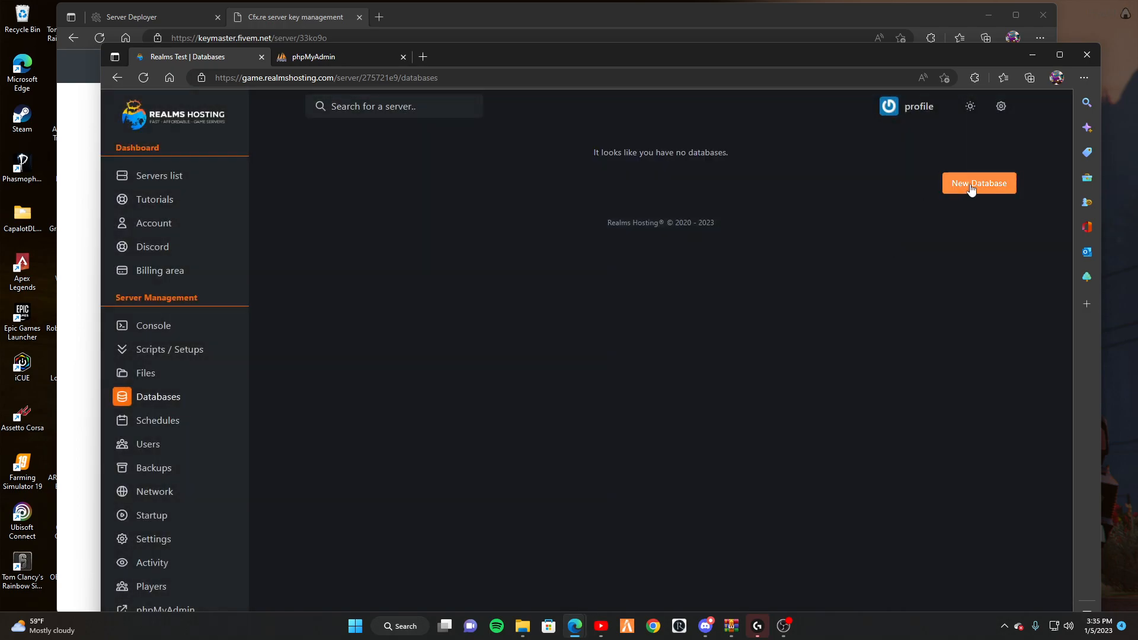
Create a new database named server (s1057_server) and view its connection details.
left_click(980, 184)
left_click(449, 259)
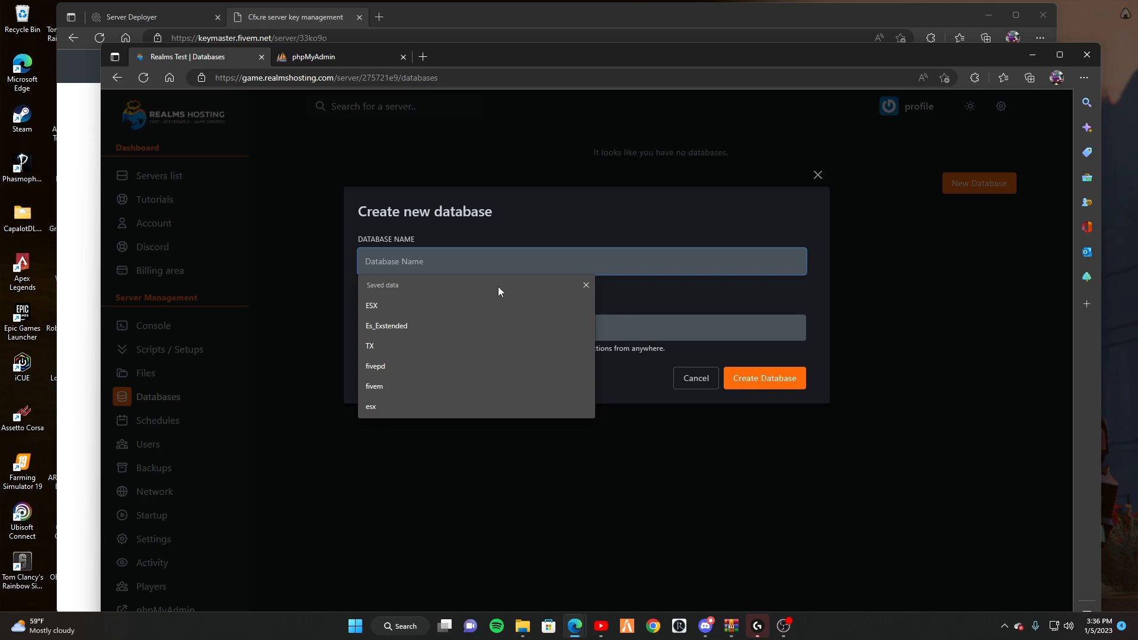
type("server")
key("Return")
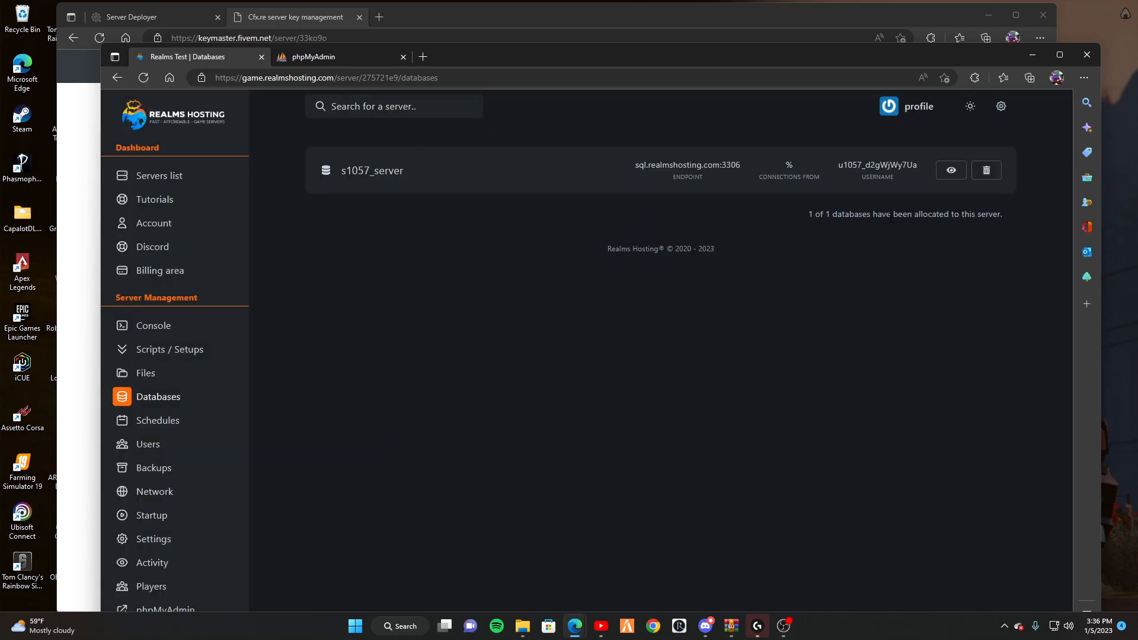
left_click(951, 171)
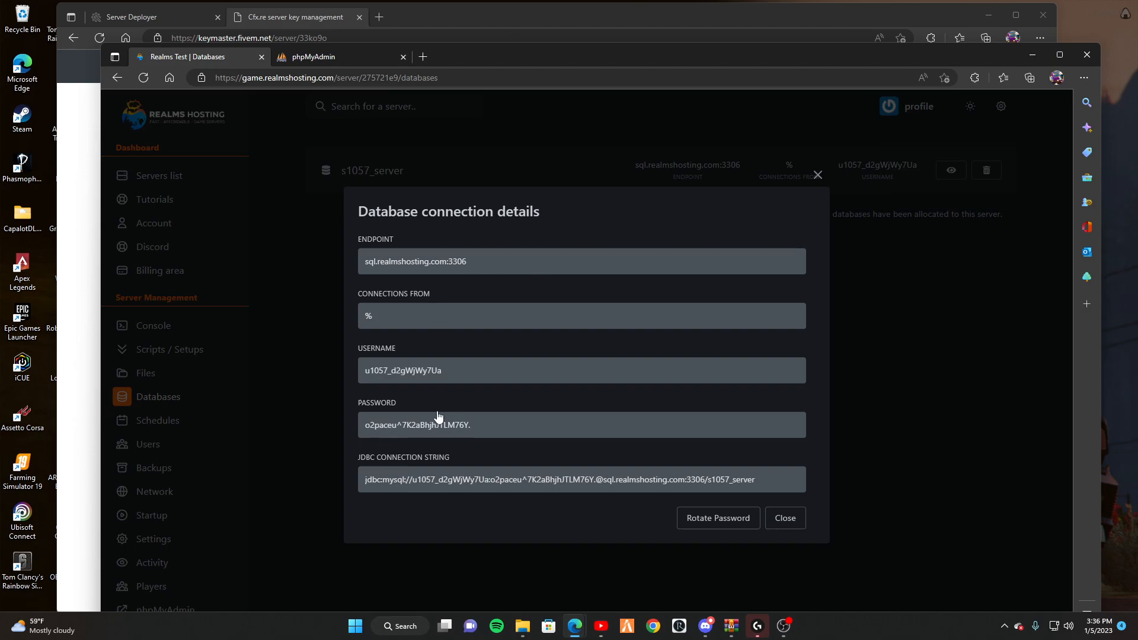
left_click(164, 15)
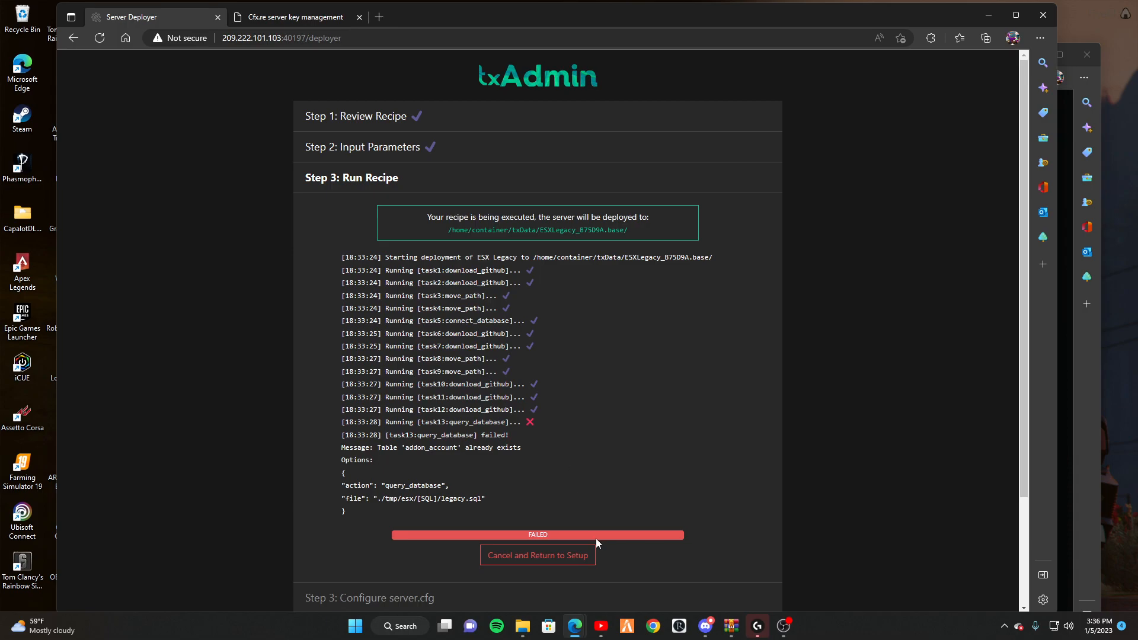
Cancel the failed deploy, choose the ESX Legacy popular template, accept the recipe, and show database options.
left_click(584, 555)
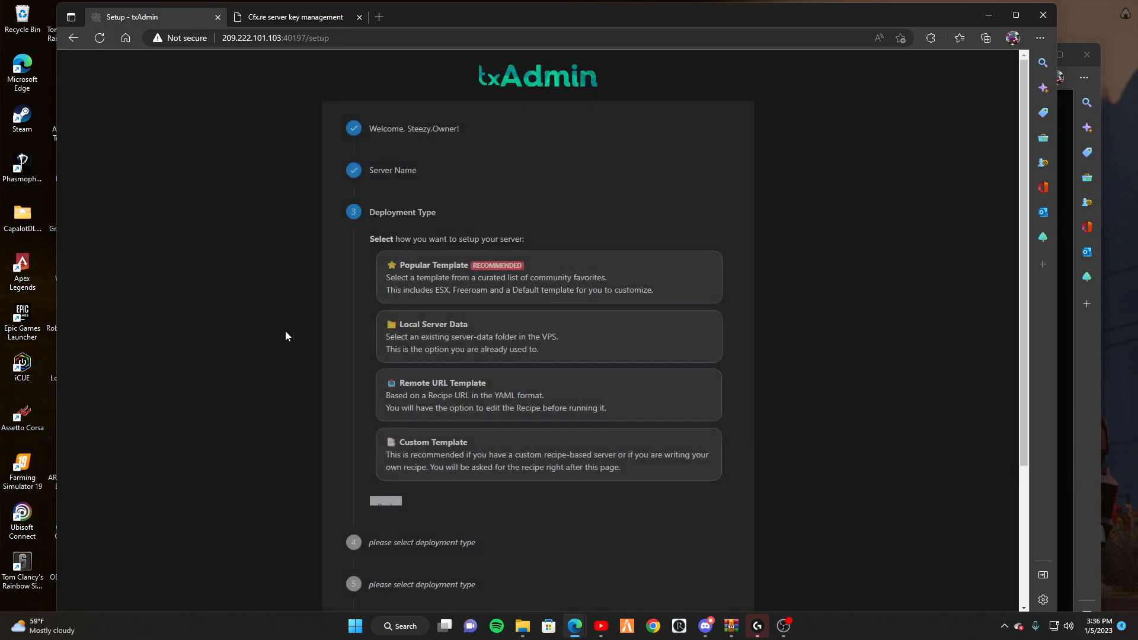
left_click(493, 295)
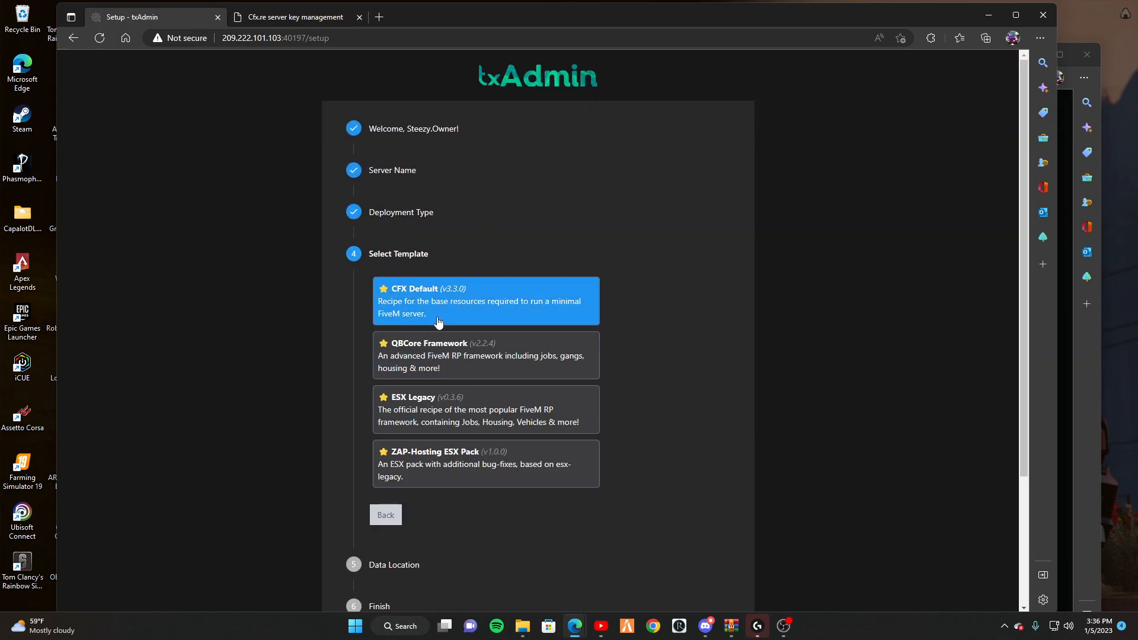
left_click(445, 403)
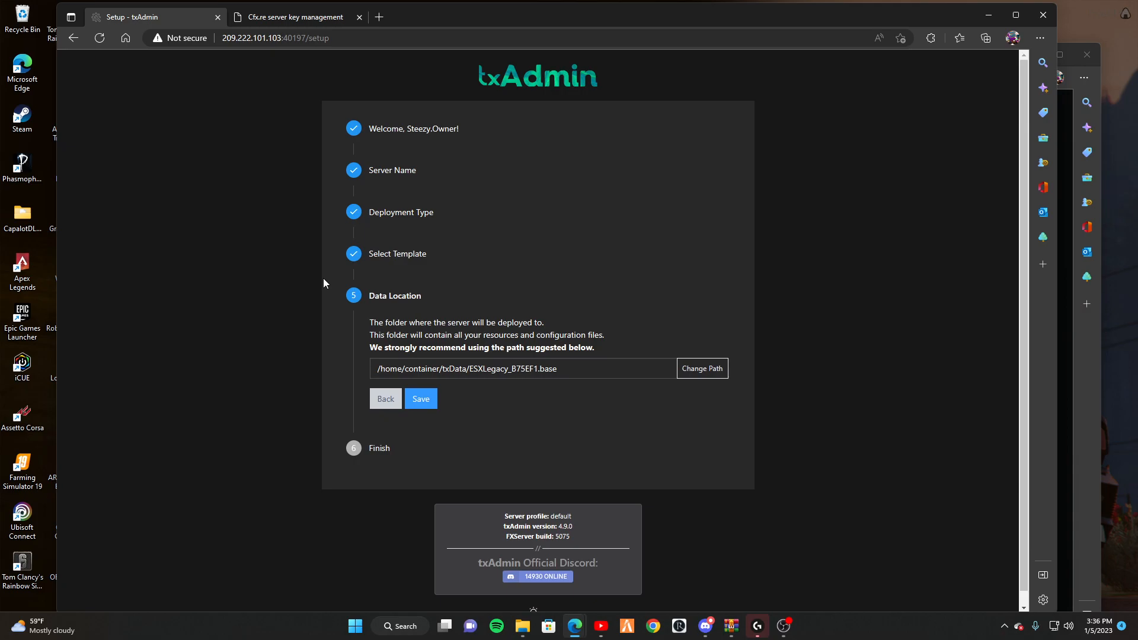
left_click(421, 400)
left_click(400, 422)
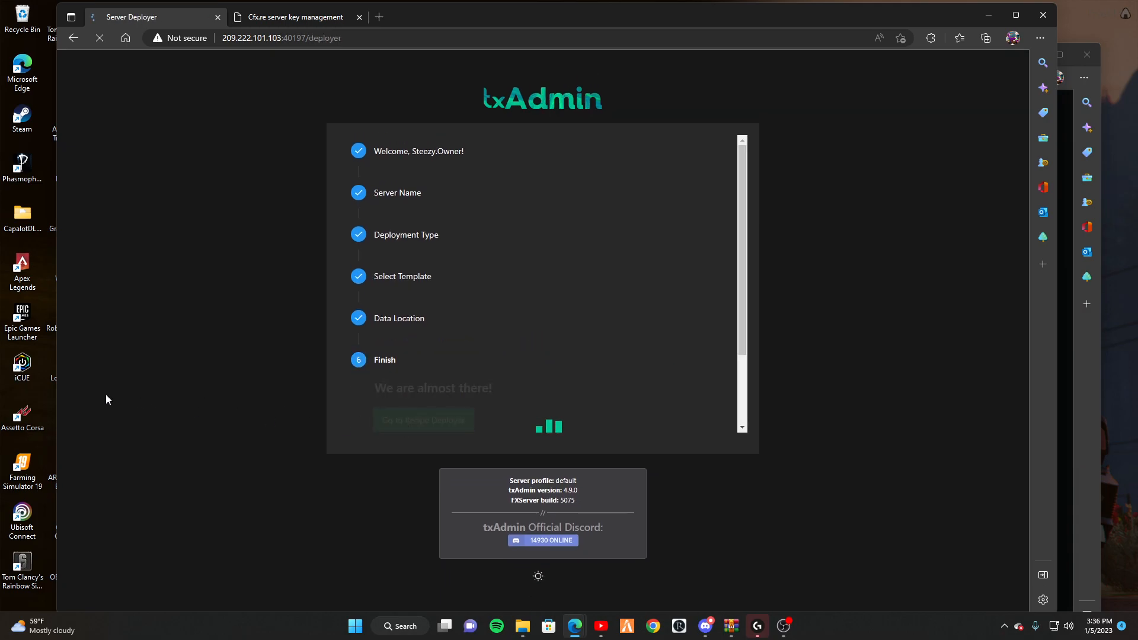
scroll(493, 381, "down", 8)
scroll(493, 381, "down", 15)
left_click(599, 357)
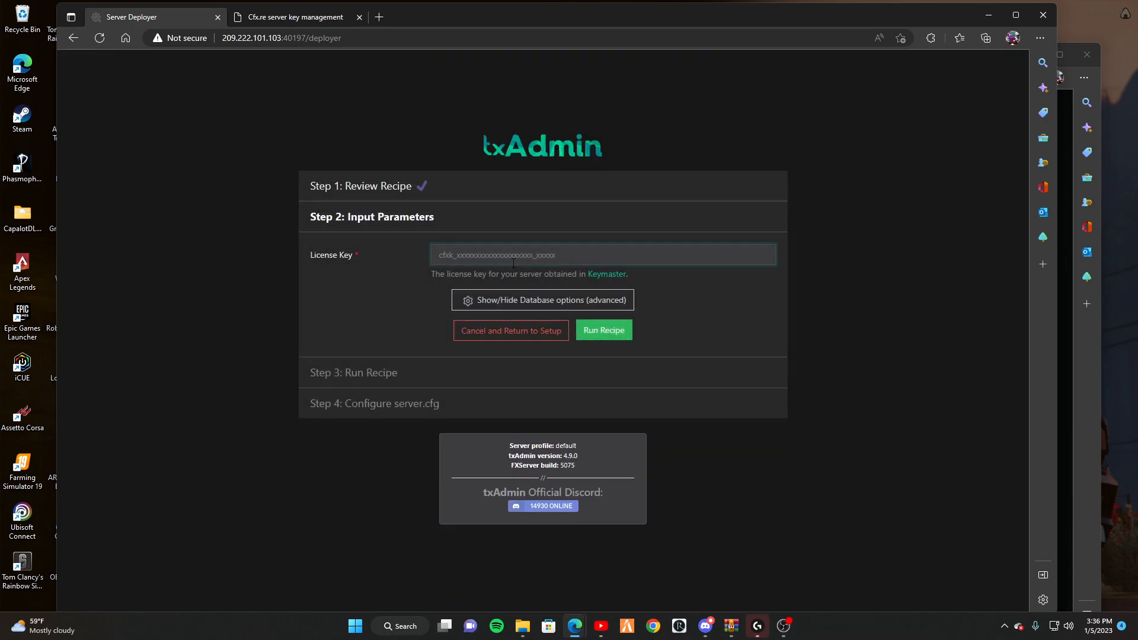
left_click(521, 299)
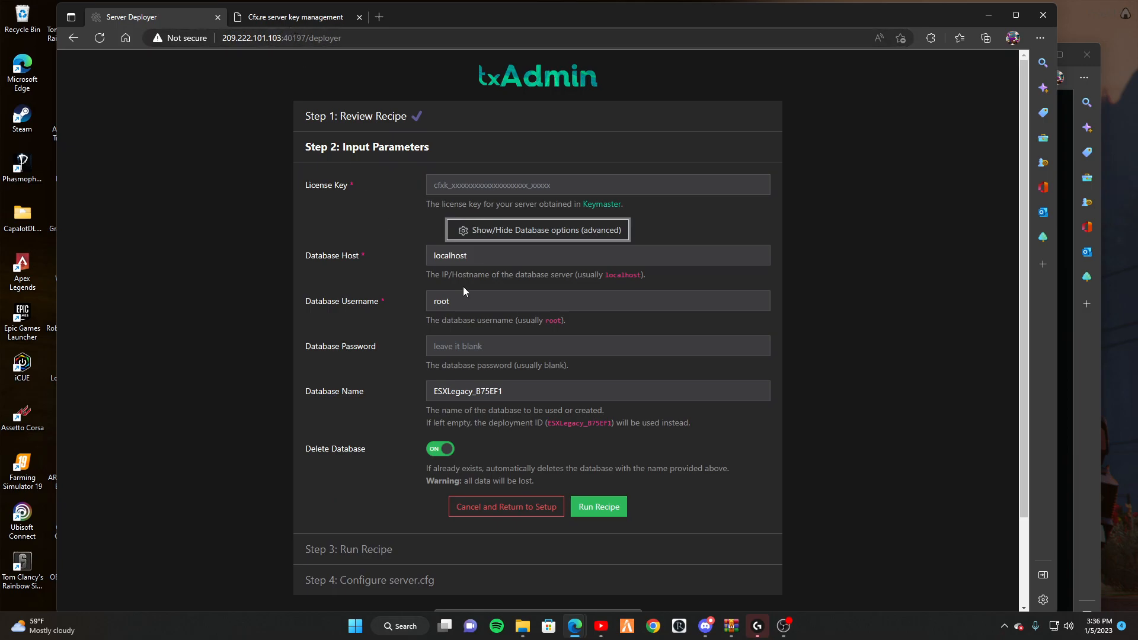
Enter host sql.realmshosting.com without the port, plus the hosting database username and password.
left_click_drag(484, 262, 436, 261)
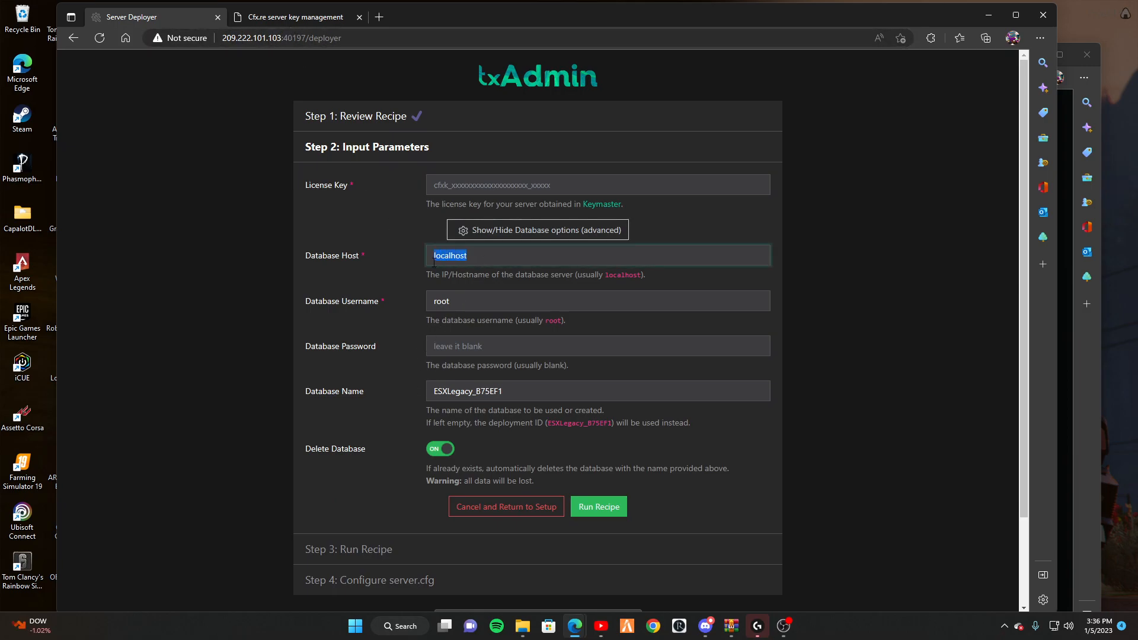
double_click(473, 300)
type("u1057_d2gWjWy7Ua")
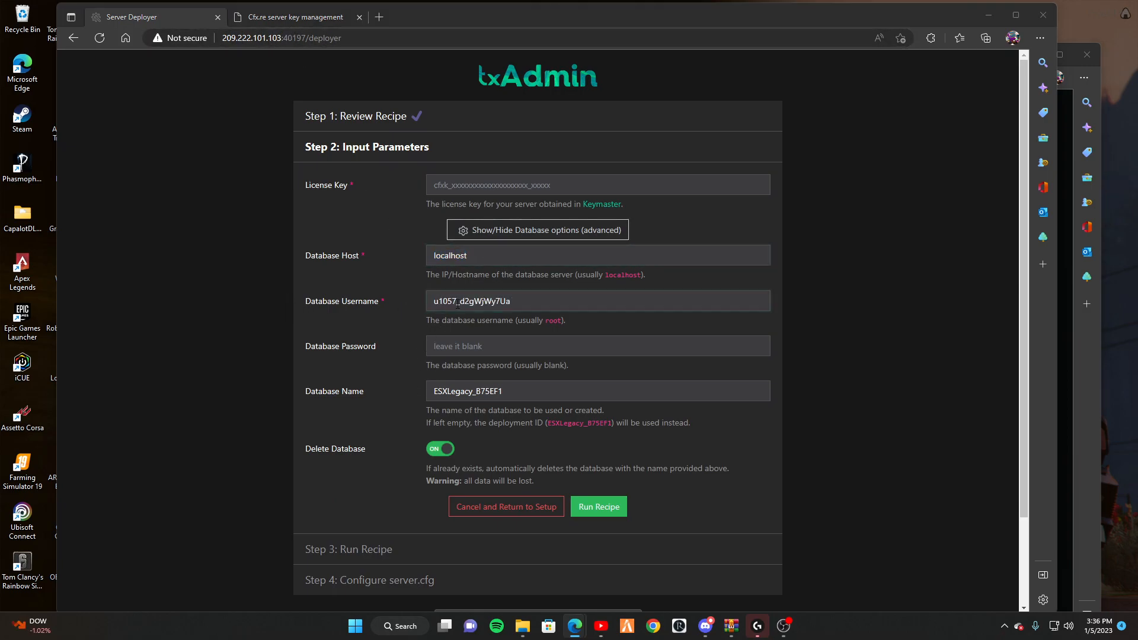
key("alt+Tab")
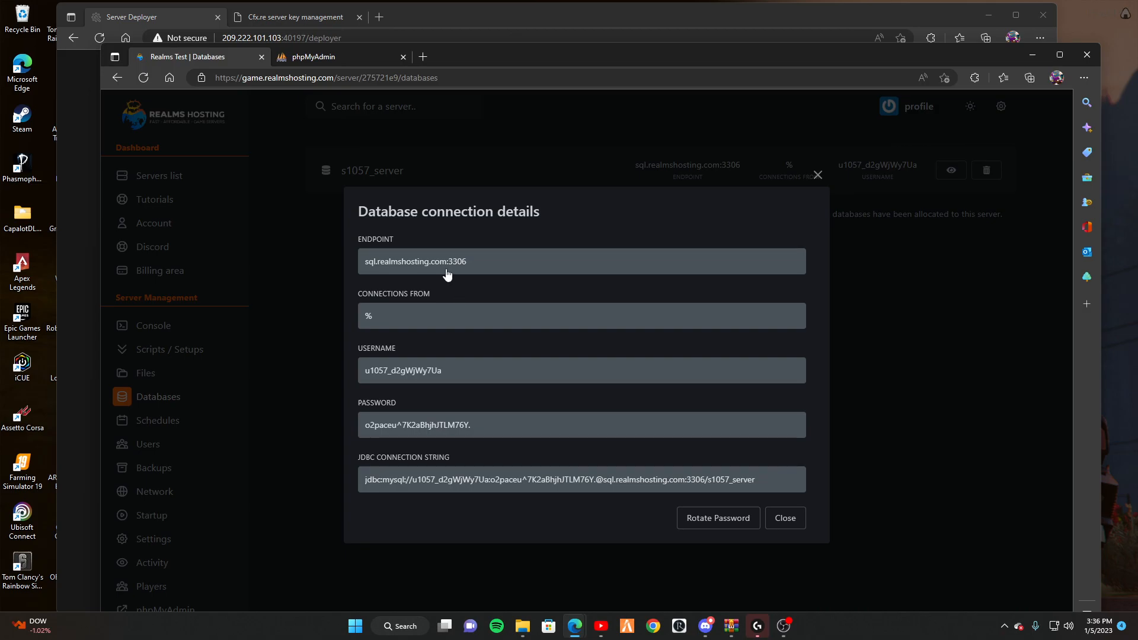
key("alt+Tab")
left_click_drag(518, 271, 394, 255)
type("sql.realmshosting.com:3306")
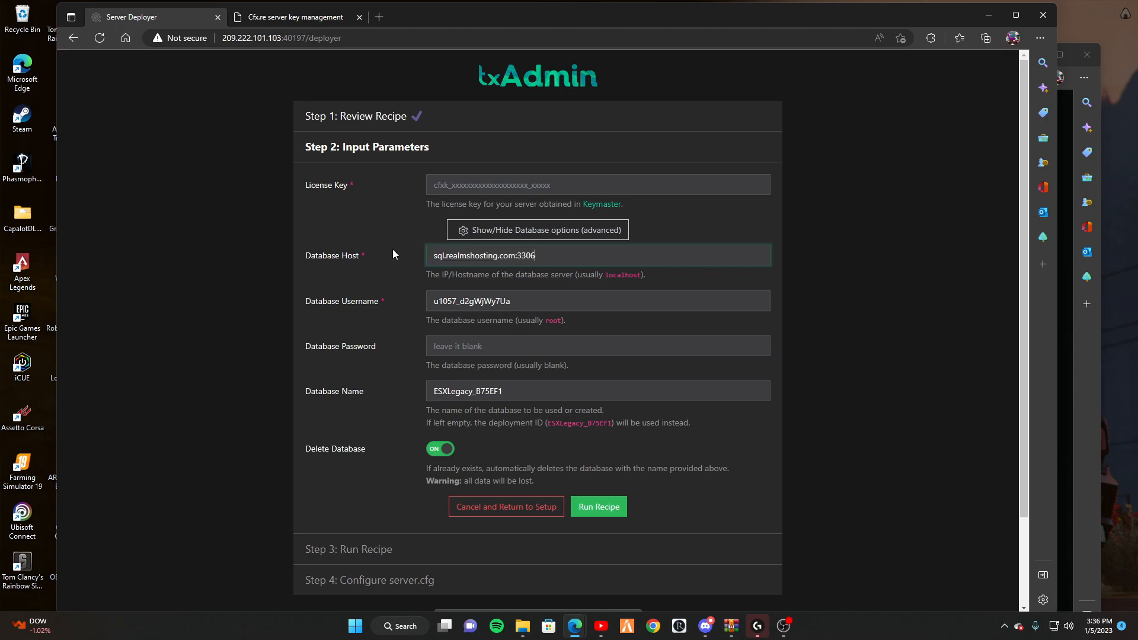
key("BackSpace")
key("BackSpace")
key("BackSpace")
key("BackSpace")
key("BackSpace")
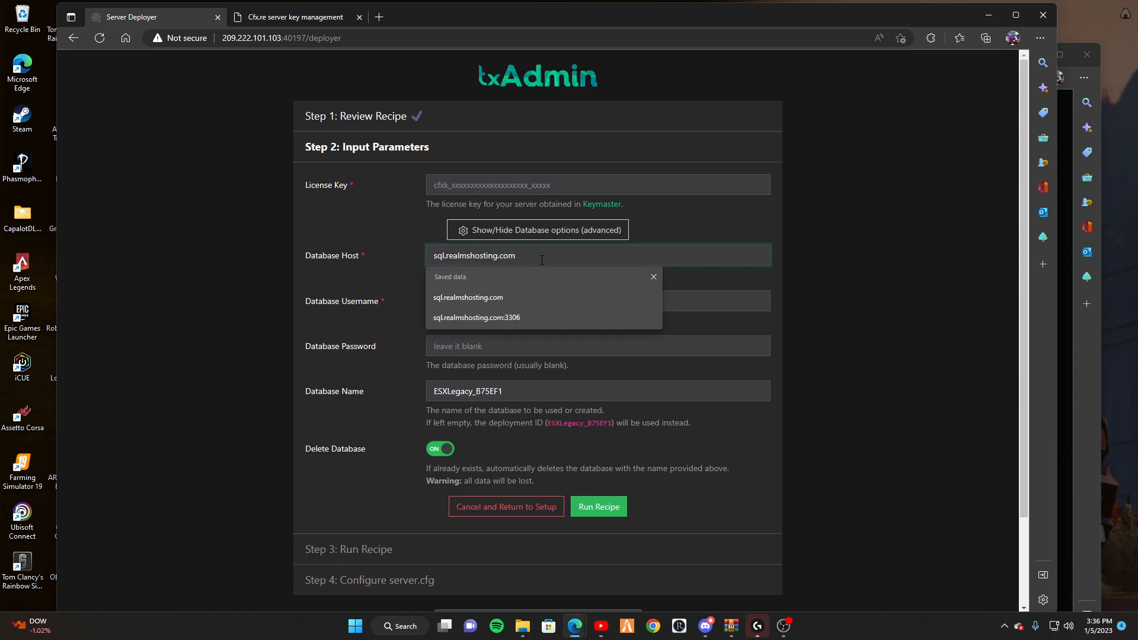
key("alt+Tab")
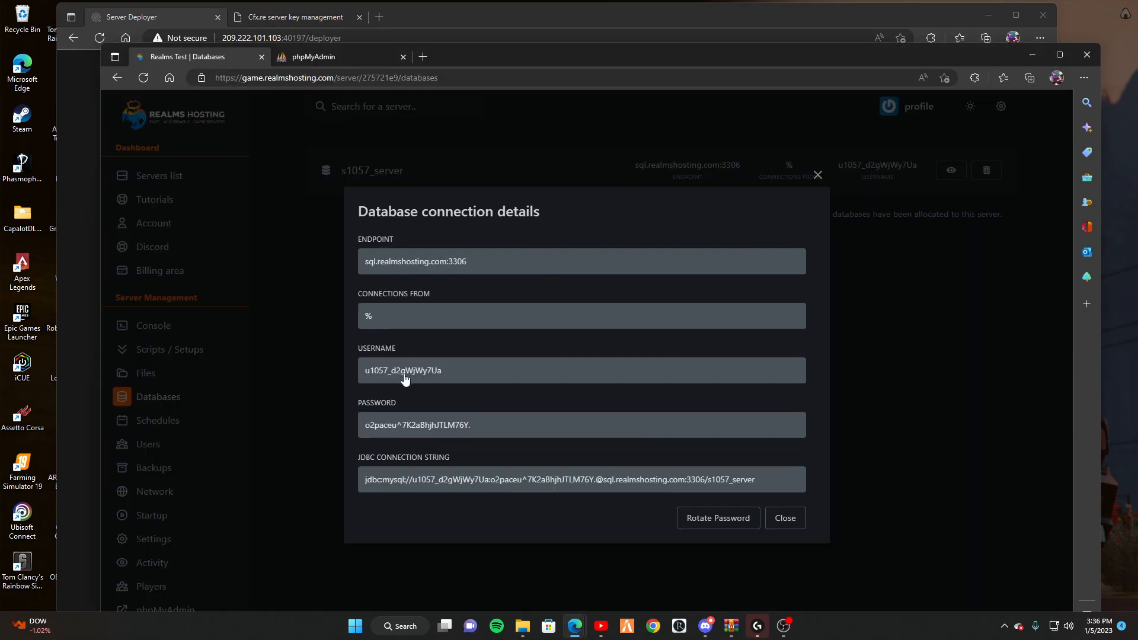
key("alt+Tab")
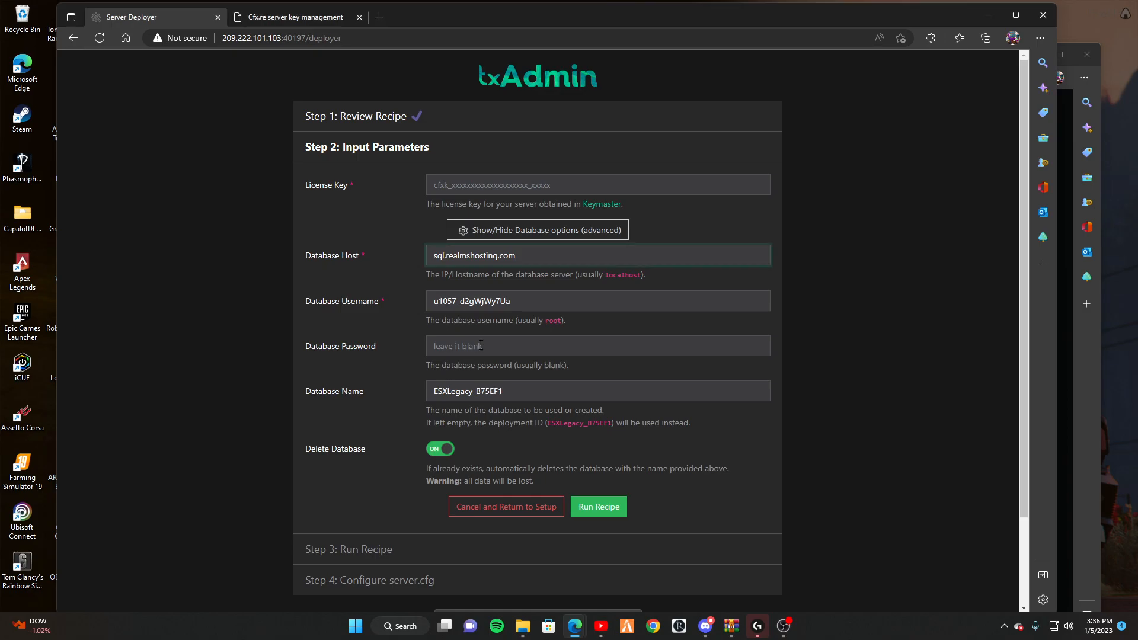
left_click(482, 352)
key("ctrl+v")
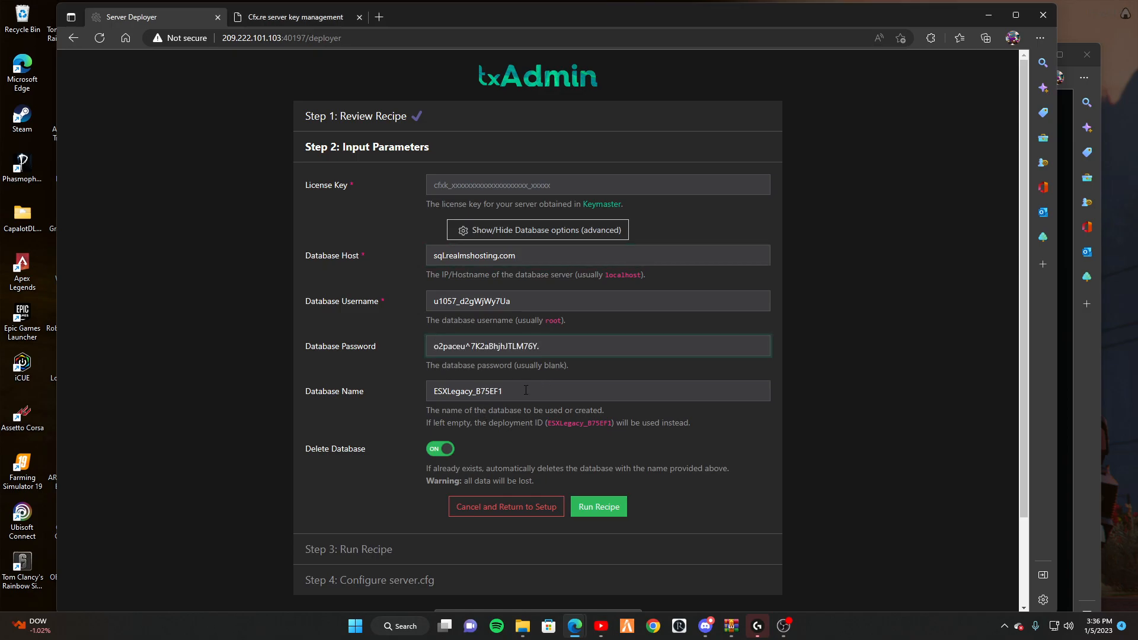
Set the database name to s1057_server and attempt to run the recipe.
key("alt+Tab")
left_click(347, 180)
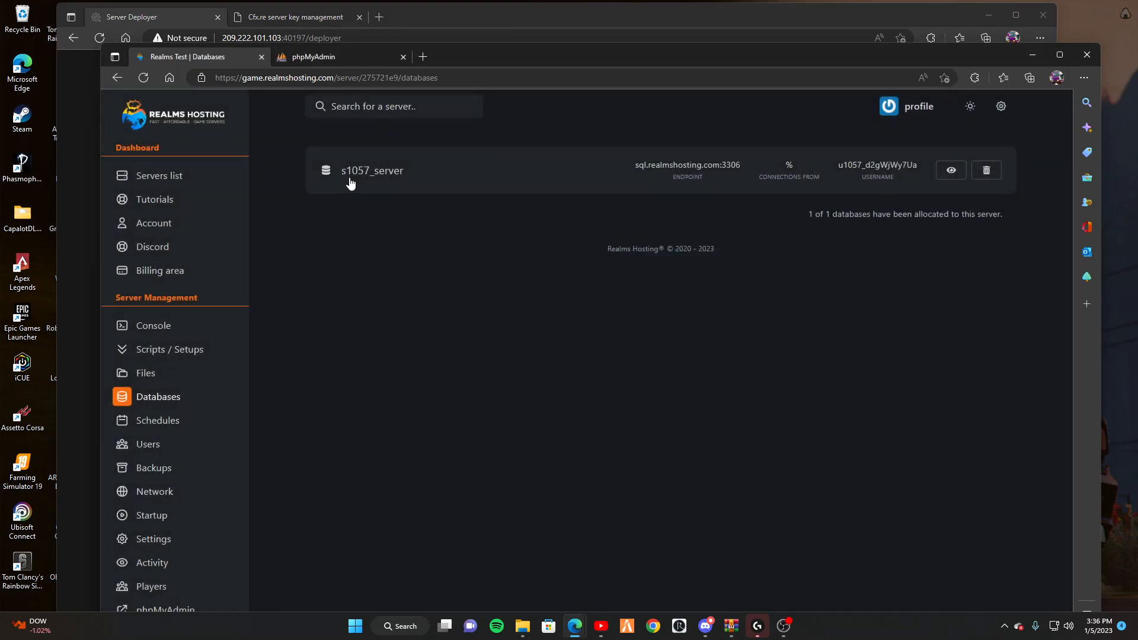
key("alt+Tab")
double_click(529, 386)
type("s1057_server")
left_click(620, 506)
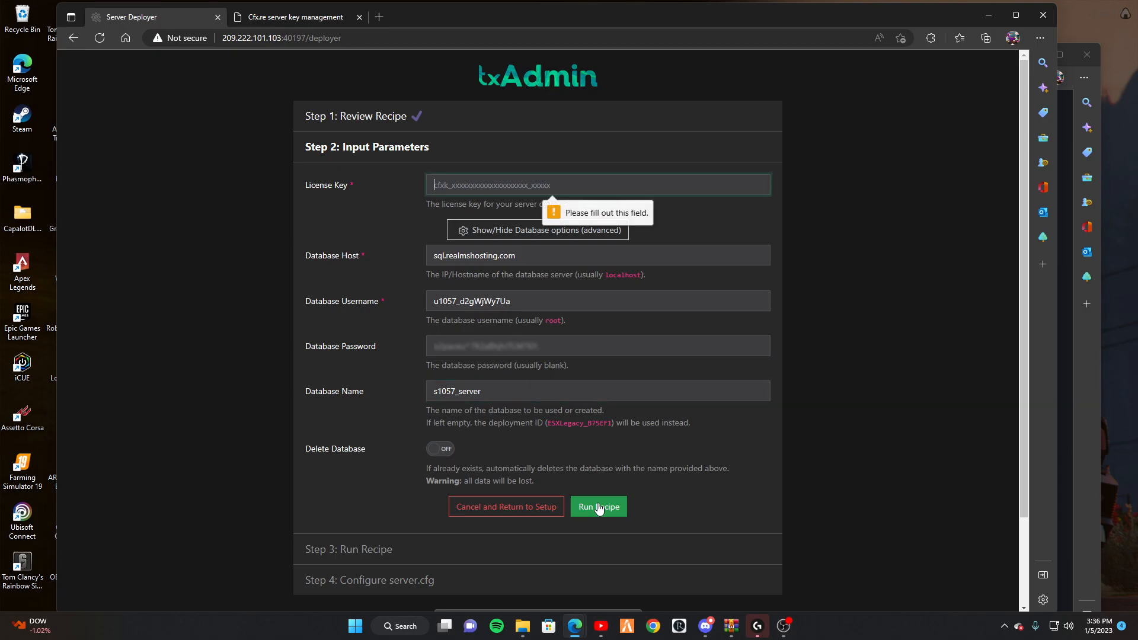
Copy the server license key from Keymaster into the License Key field.
left_click(262, 23)
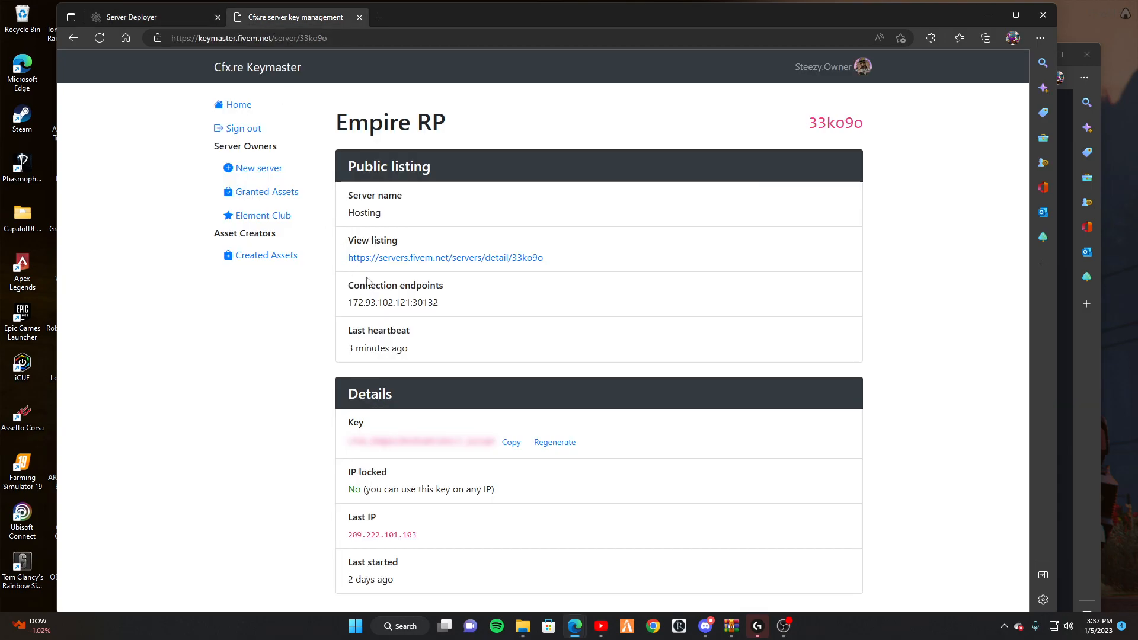
left_click(513, 442)
left_click(193, 24)
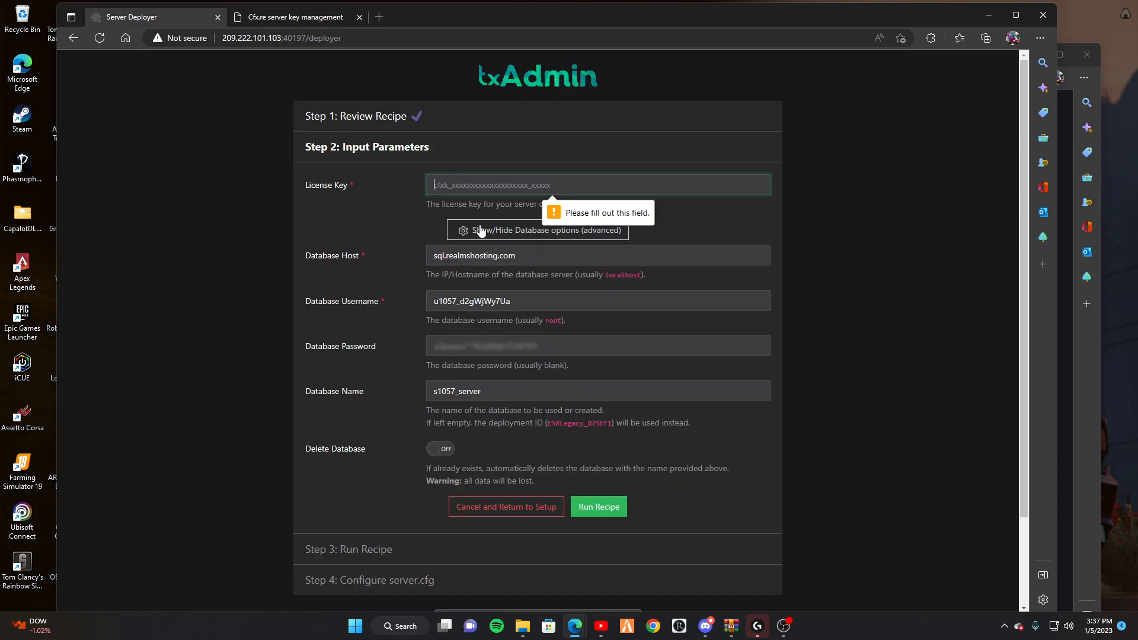
left_click(523, 176)
key("ctrl+v")
Run the ESX Legacy recipe to completion and continue to Step 4's generated server.cfg.
left_click(605, 510)
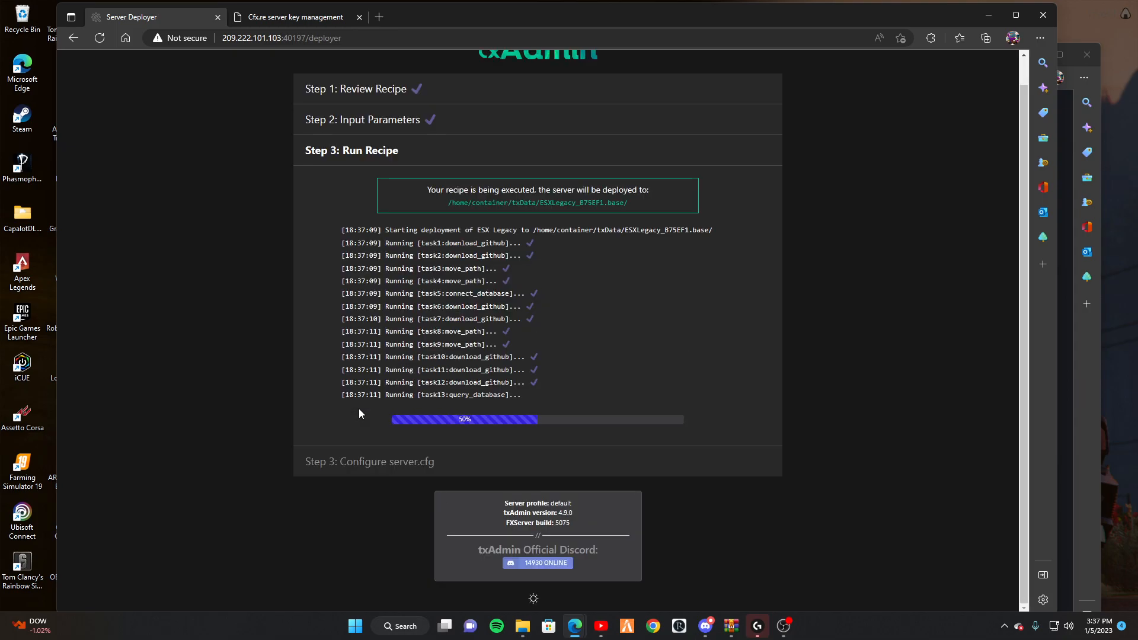
scroll(506, 282, "down", 3)
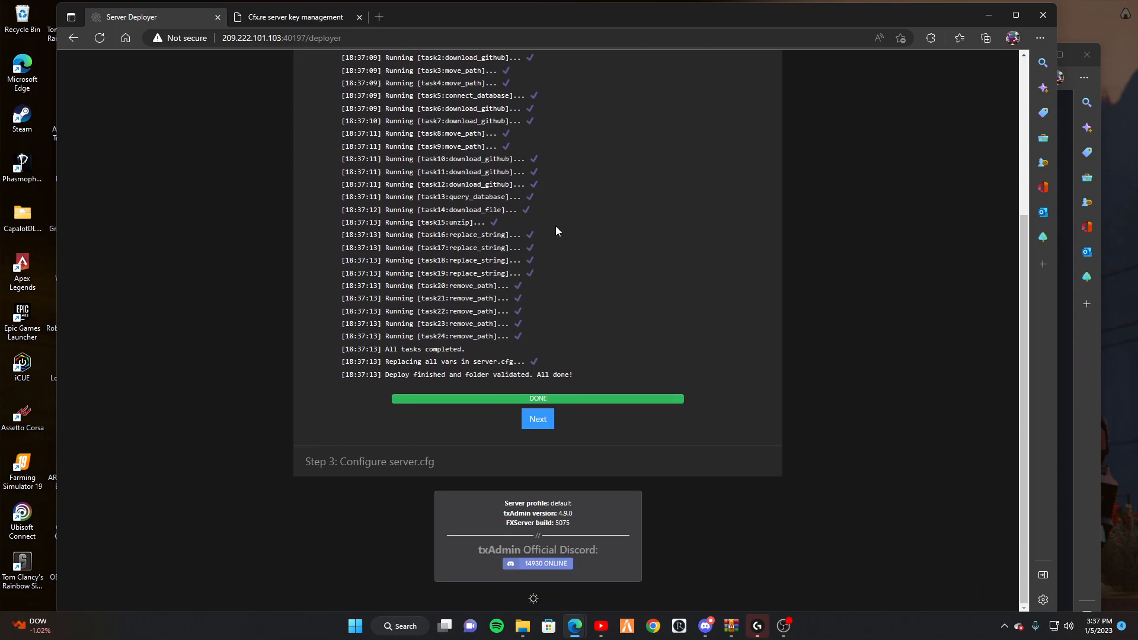
scroll(530, 155, "up", 4)
scroll(557, 219, "down", 4)
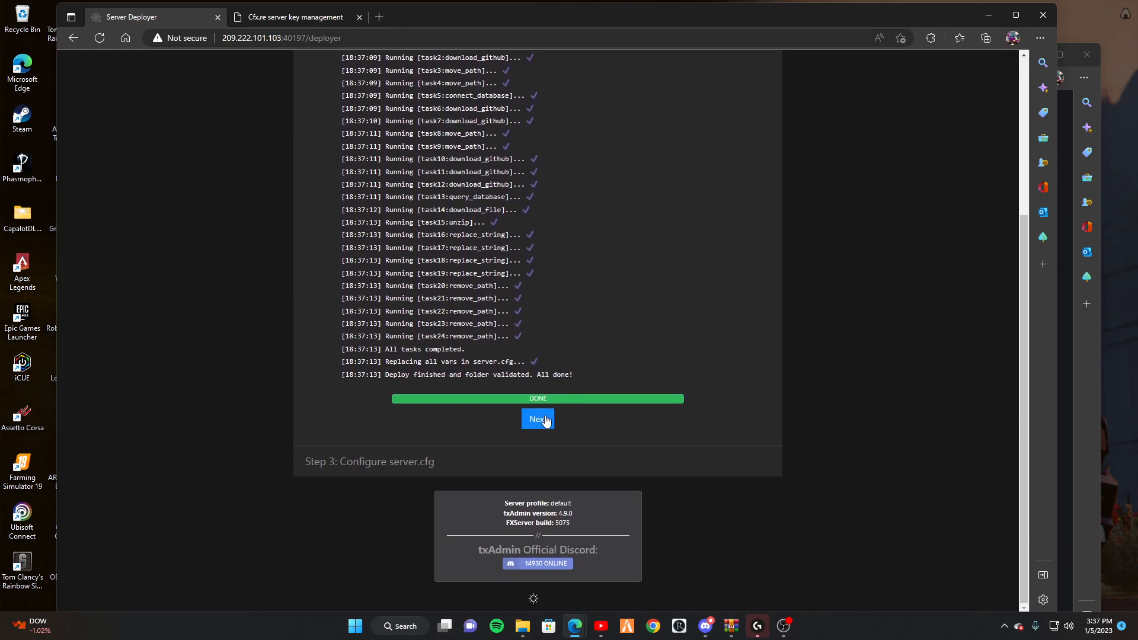
left_click(538, 419)
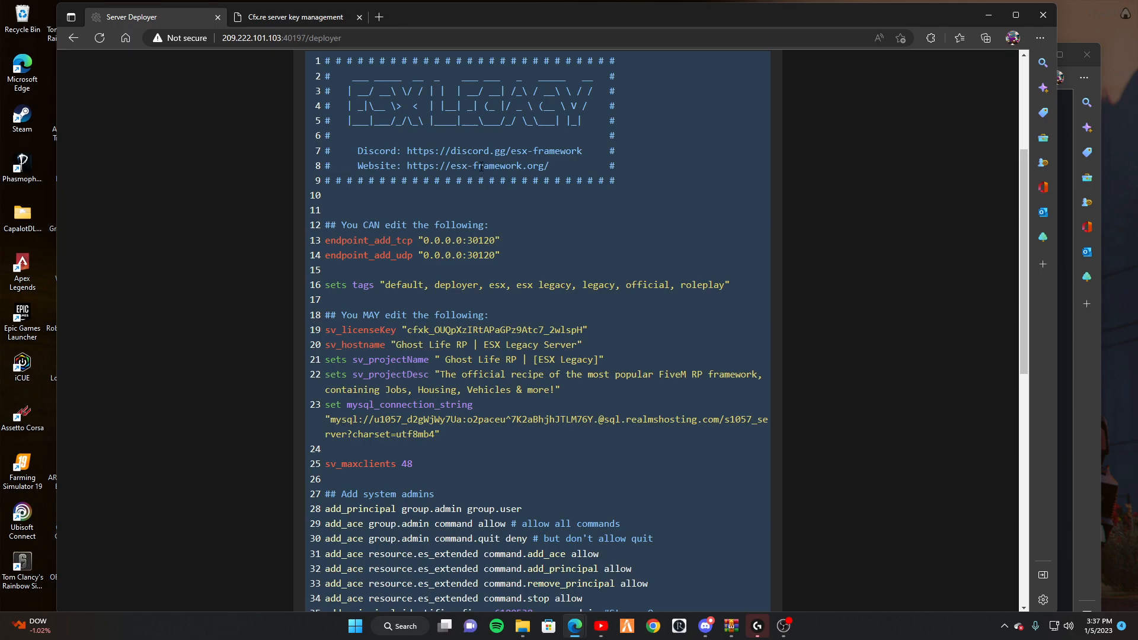
scroll(518, 146, "down", 3)
scroll(476, 225, "up", 3)
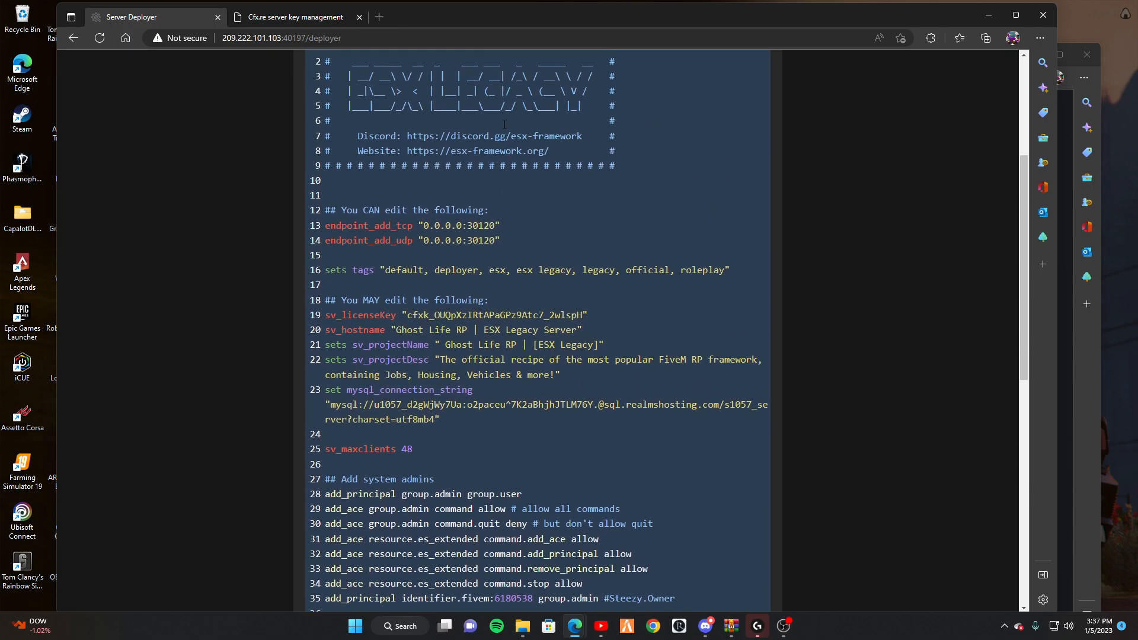
scroll(444, 146, "up", 3)
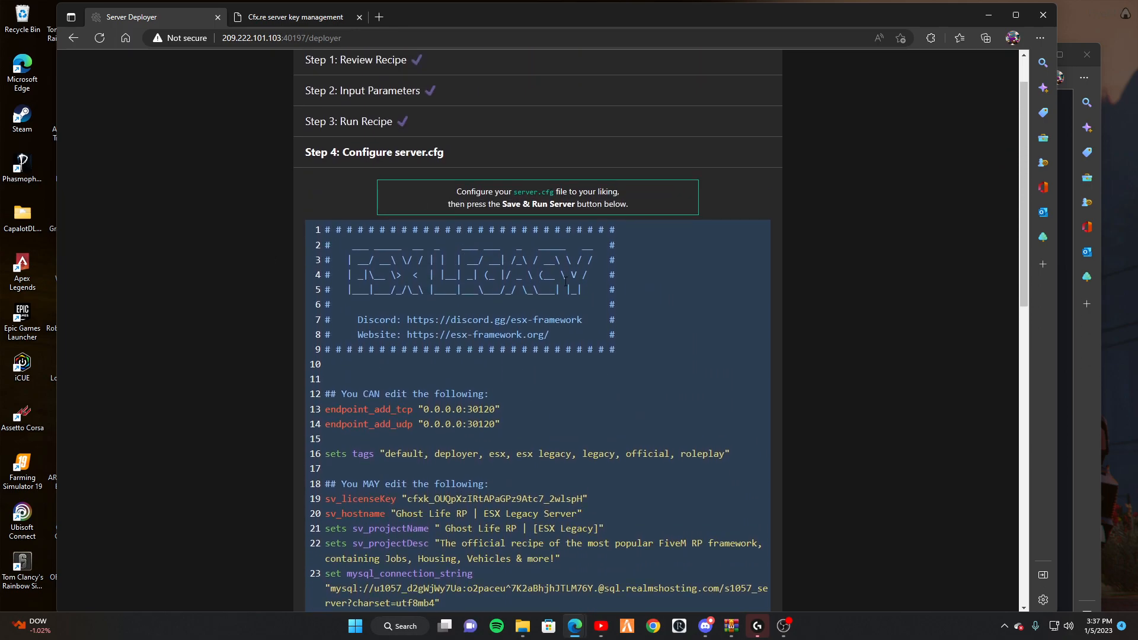
scroll(478, 239, "down", 3)
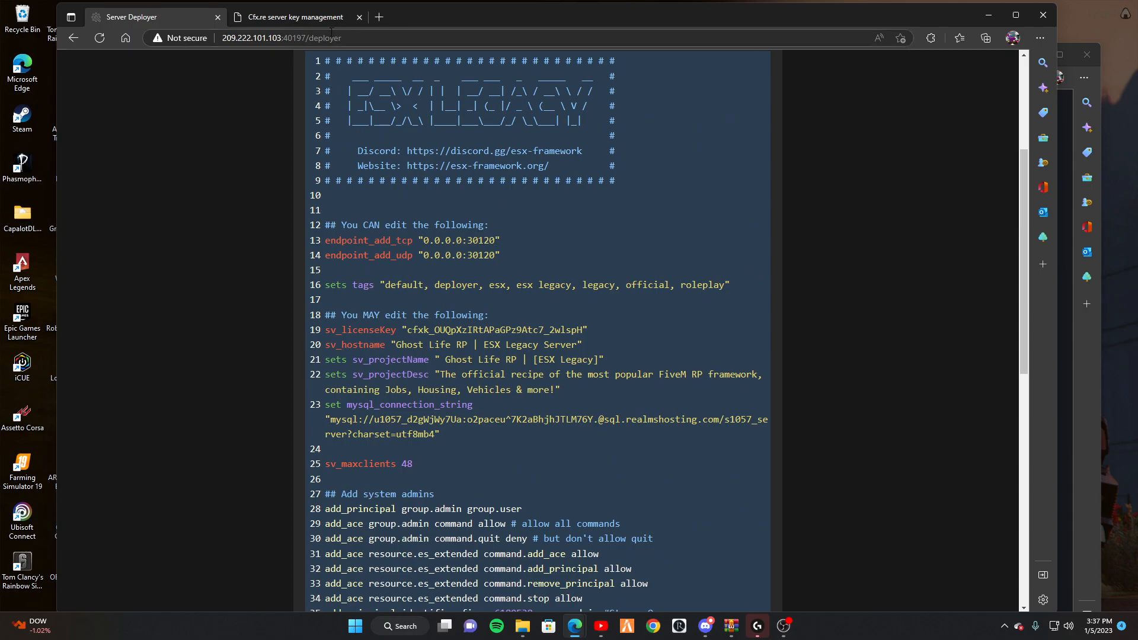
left_click(260, 18)
left_click(201, 18)
left_click(367, 19)
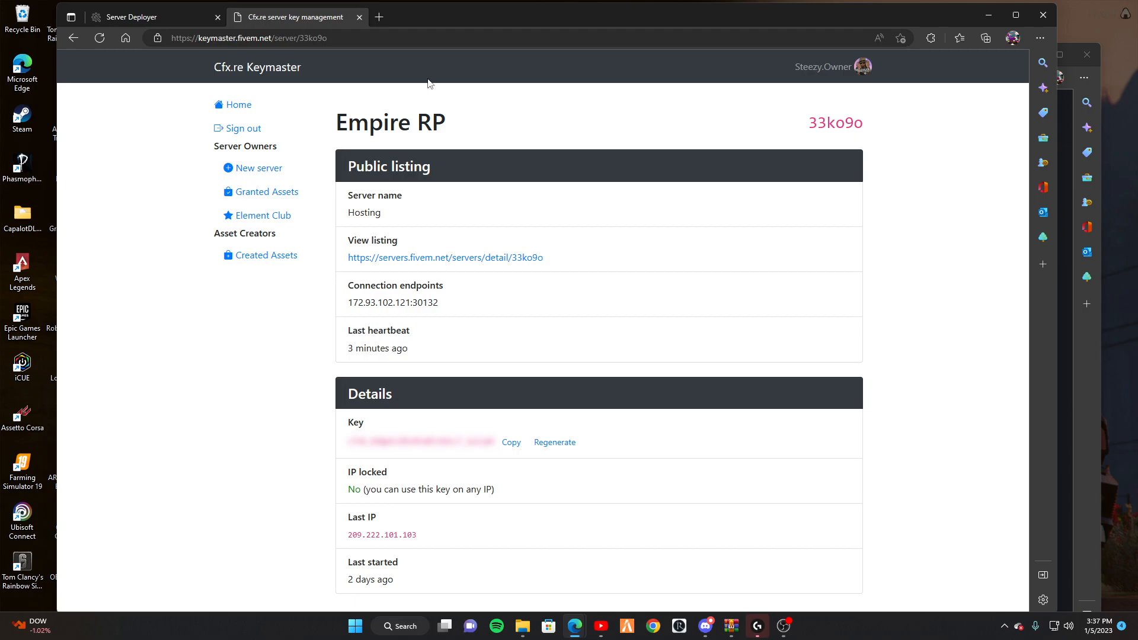
key("alt+Tab")
left_click(535, 119)
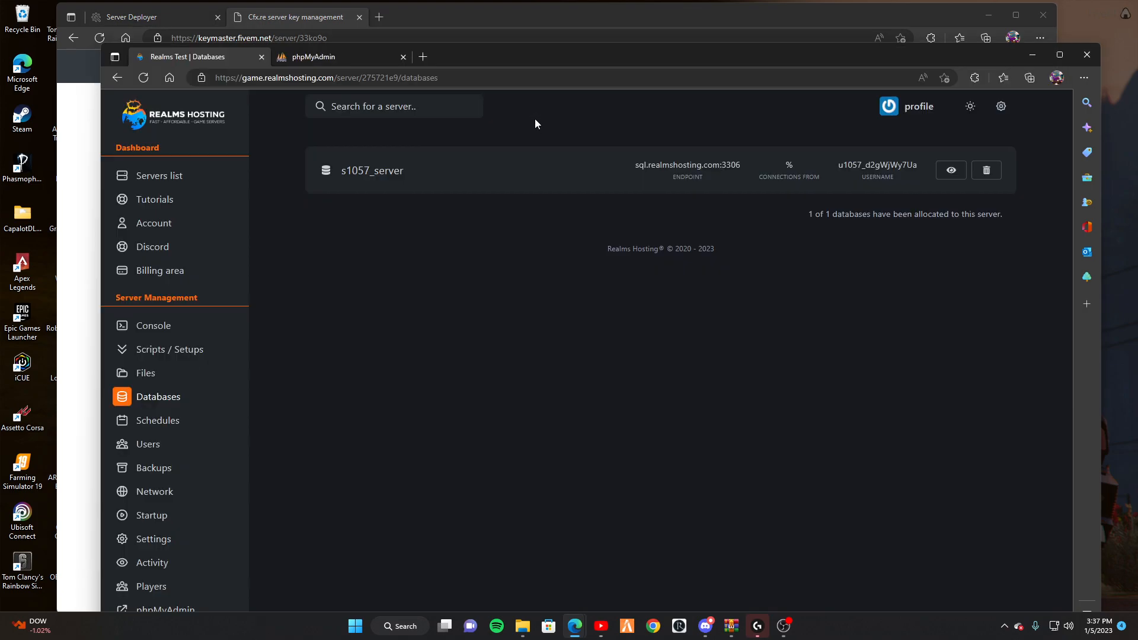
left_click(154, 325)
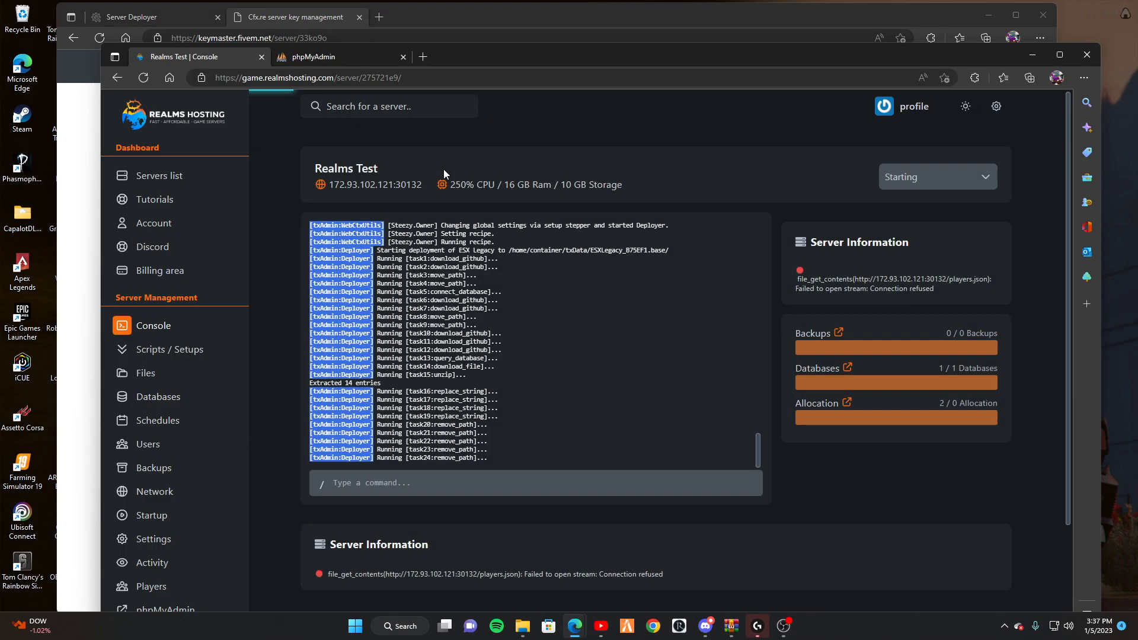
left_click_drag(424, 184, 396, 190)
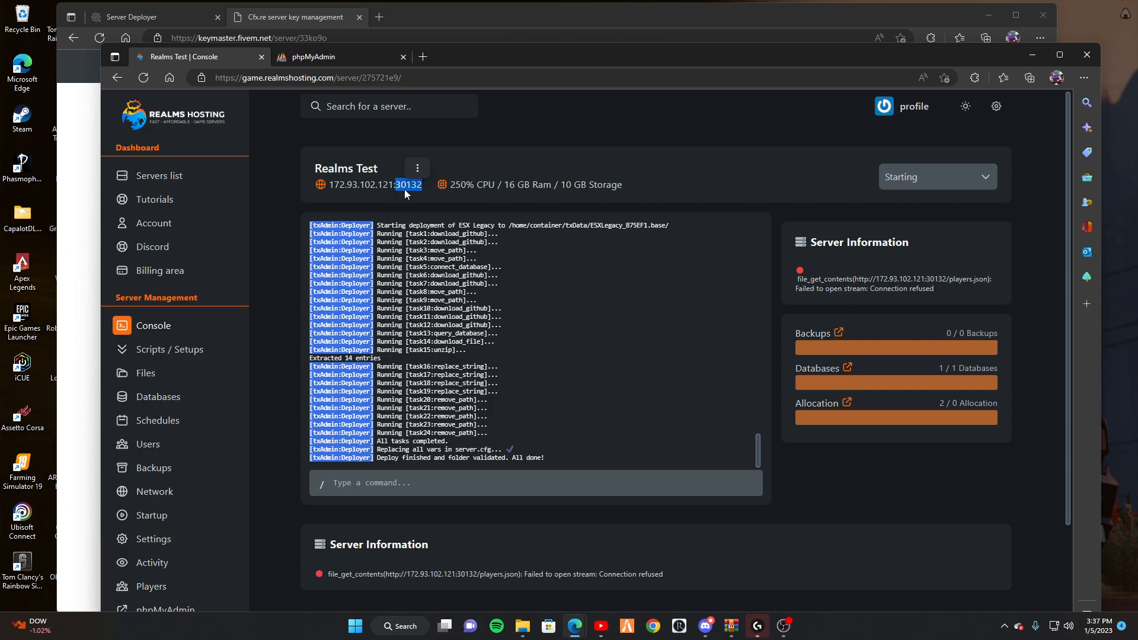
left_click(94, 154)
Change the endpoint port on lines 13 and 14 from 30120 to 30132.
left_click(181, 19)
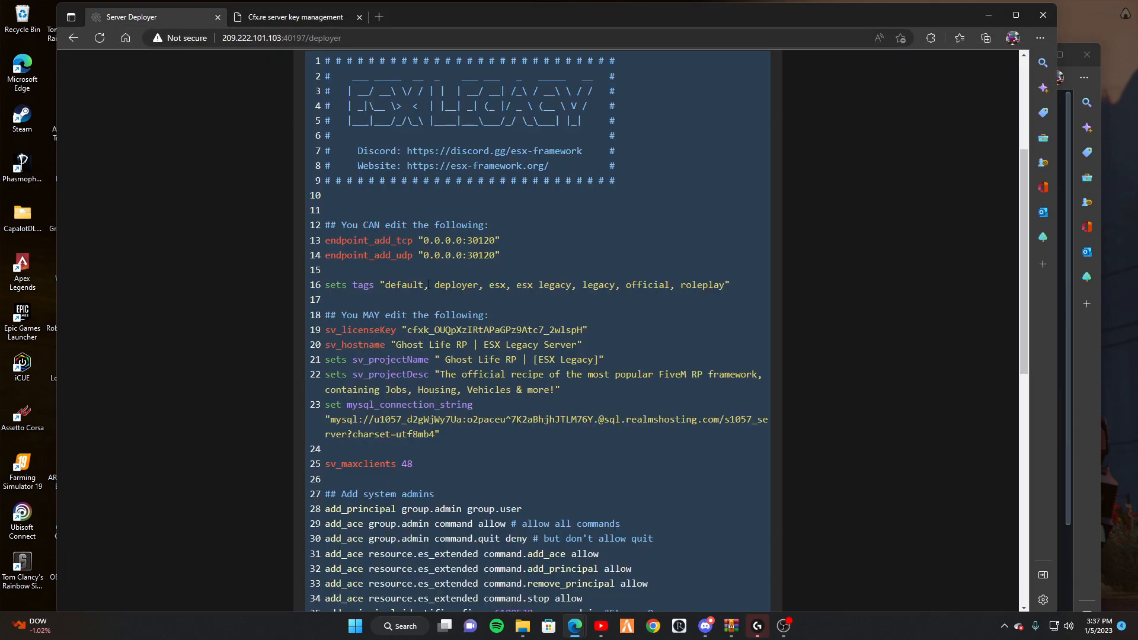
left_click_drag(496, 240, 468, 241)
type("30132")
double_click(469, 255)
type("30132")
Add an sv_listingIPOverride line below the endpoint lines.
scroll(469, 256, "down", 2)
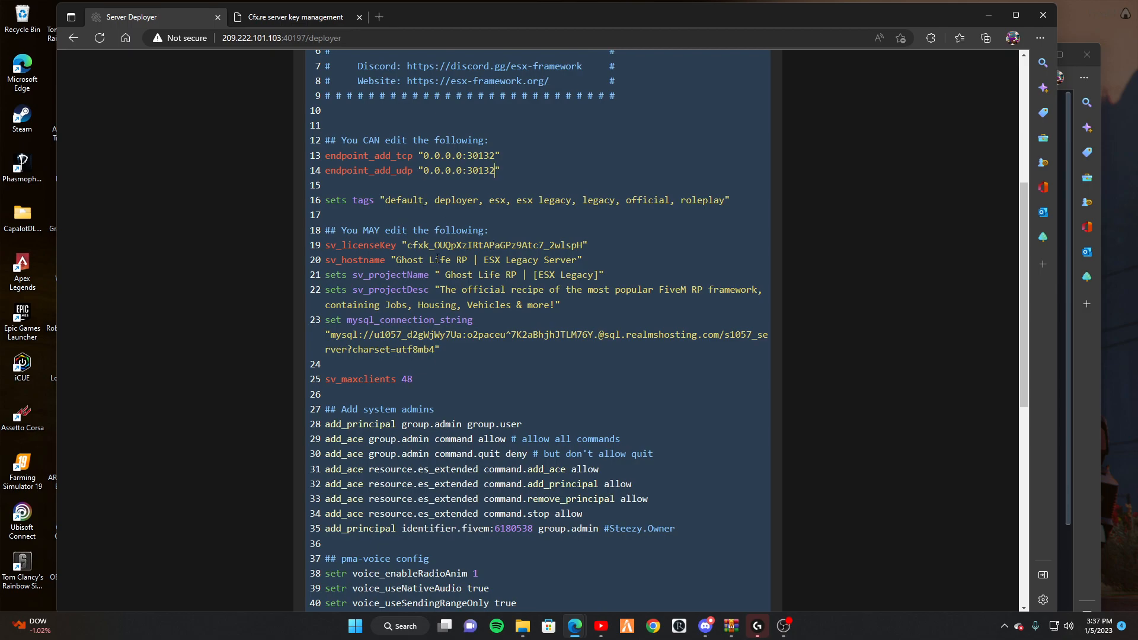
scroll(437, 259, "down", 10)
scroll(444, 228, "up", 6)
scroll(443, 228, "up", 6)
scroll(474, 267, "down", 2)
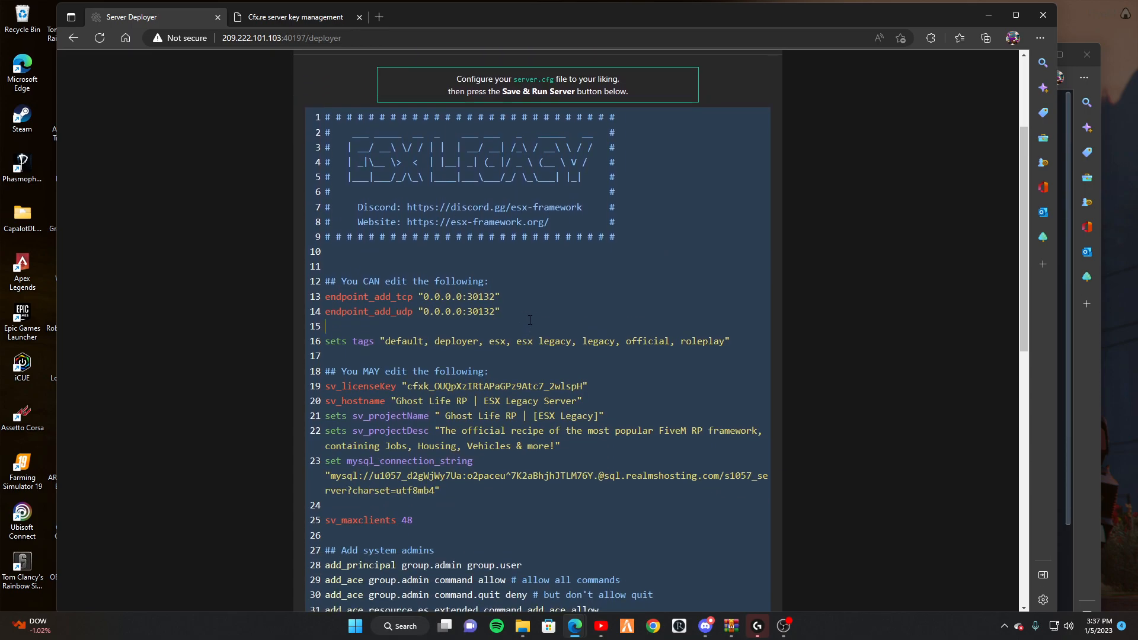
key("Return")
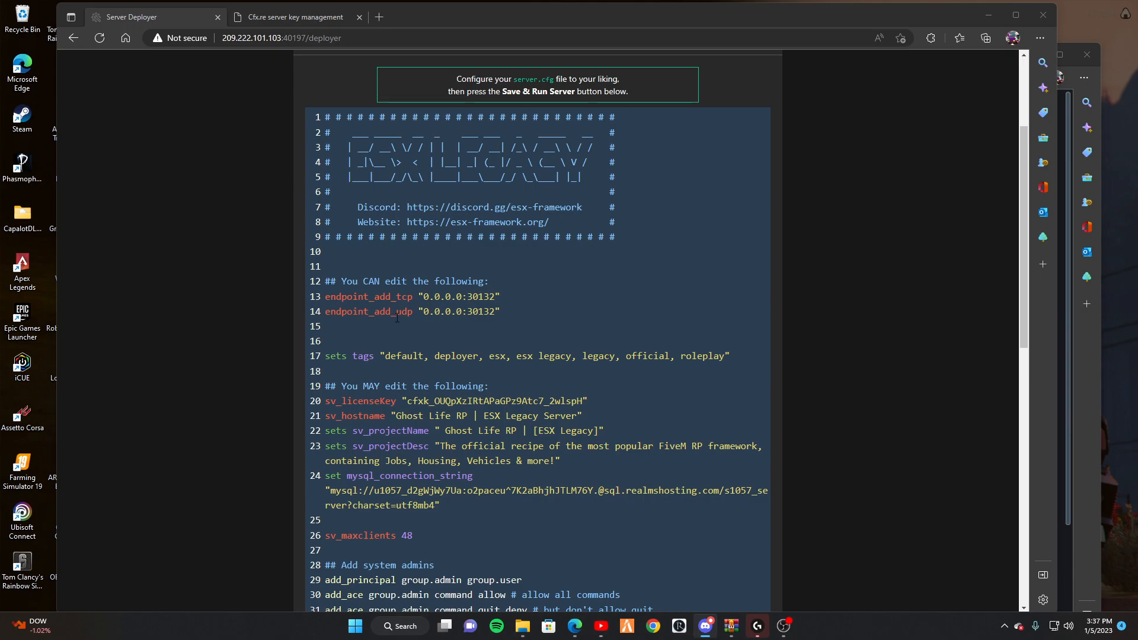
left_click(394, 342)
type("sv_listingIPOverride \"\"")
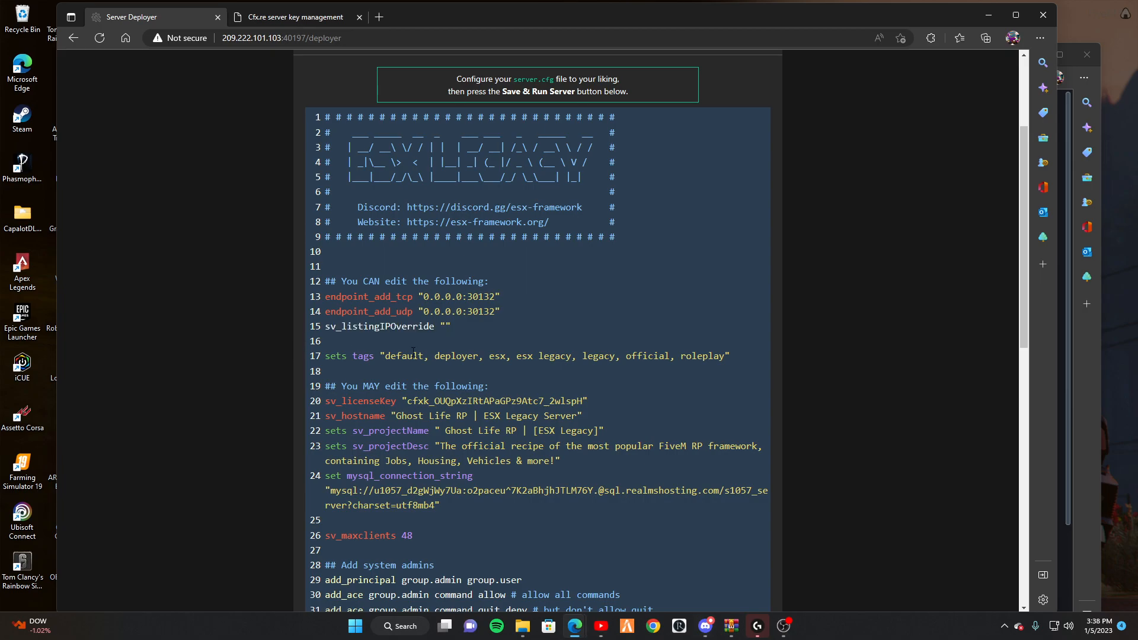
Set the override address to 172.93.102.121, removing the pasted :30132 port suffix.
key("alt+Tab")
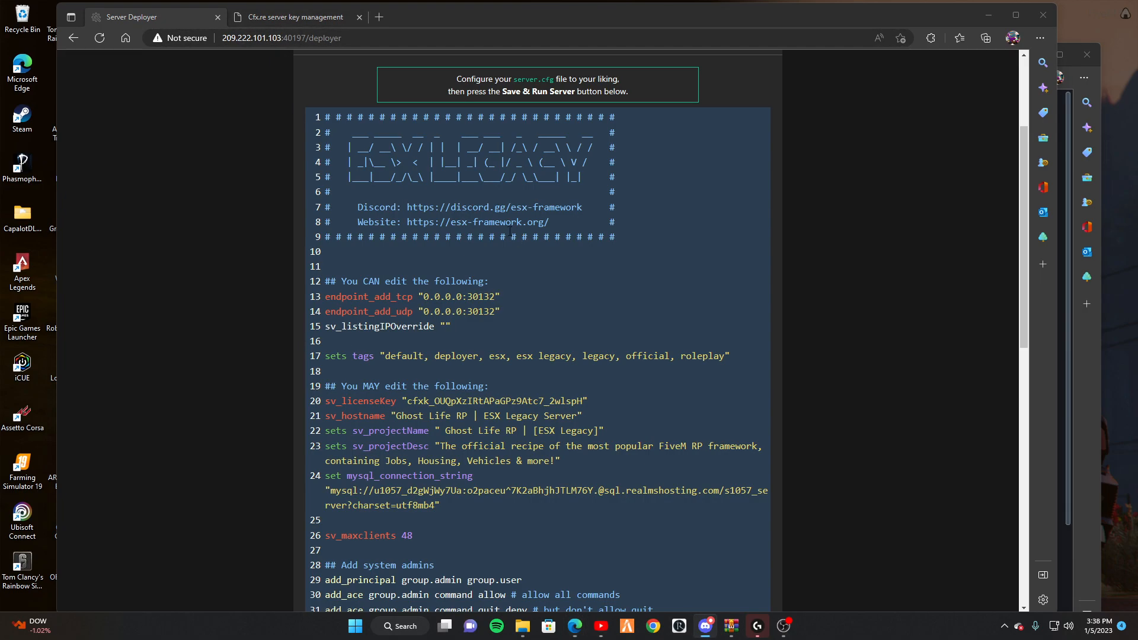
key("alt+Tab")
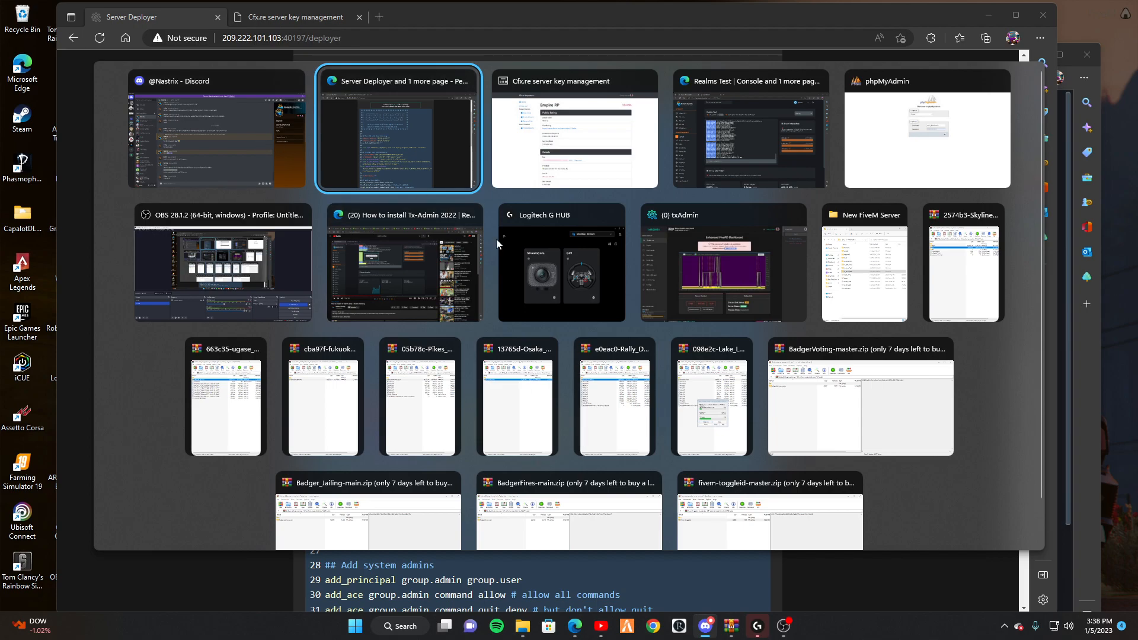
left_click(742, 133)
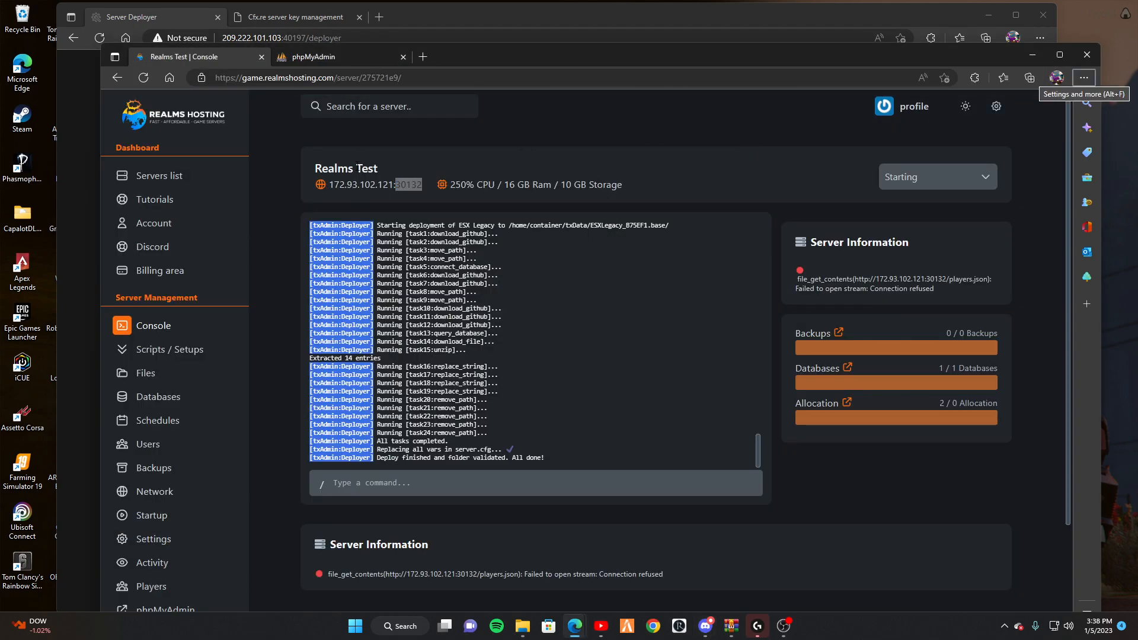
left_click(155, 31)
type("172.93.102.121:30132")
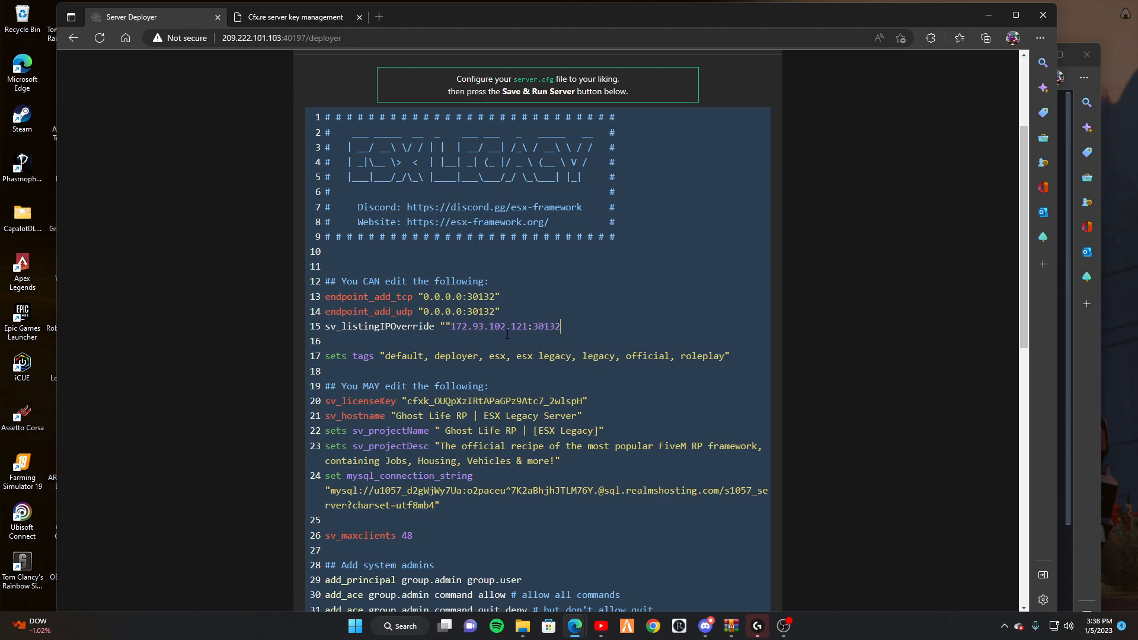
left_click_drag(561, 327, 446, 329)
left_click_drag(556, 330, 522, 332)
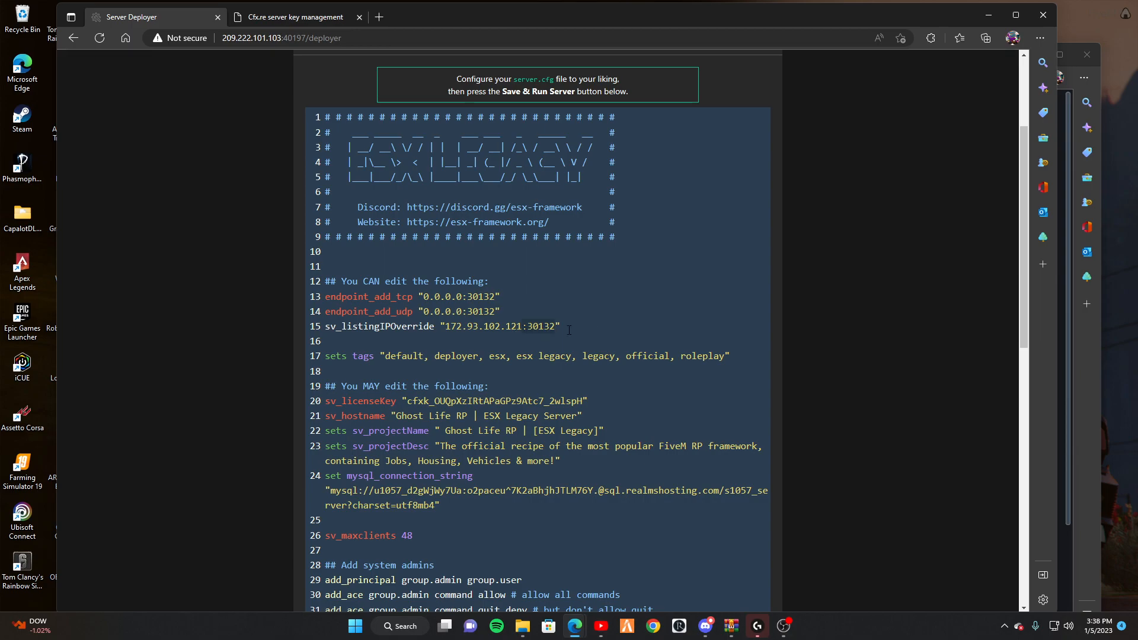
key("BackSpace")
Save server.cfg and start the server.
scroll(541, 256, "down", 4)
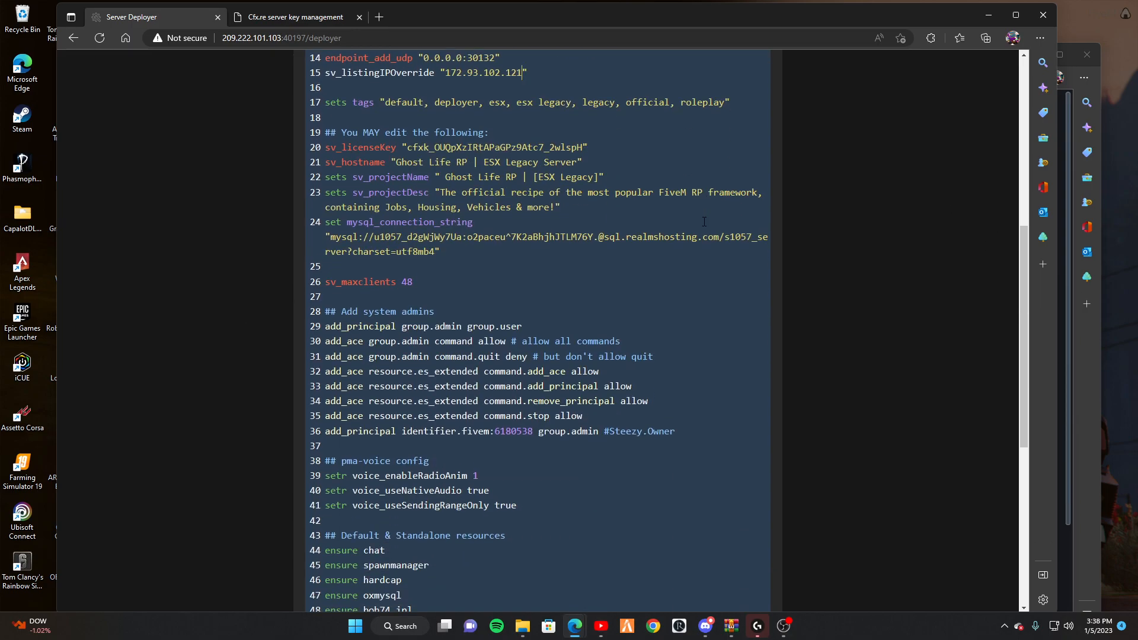
scroll(509, 166, "down", 6)
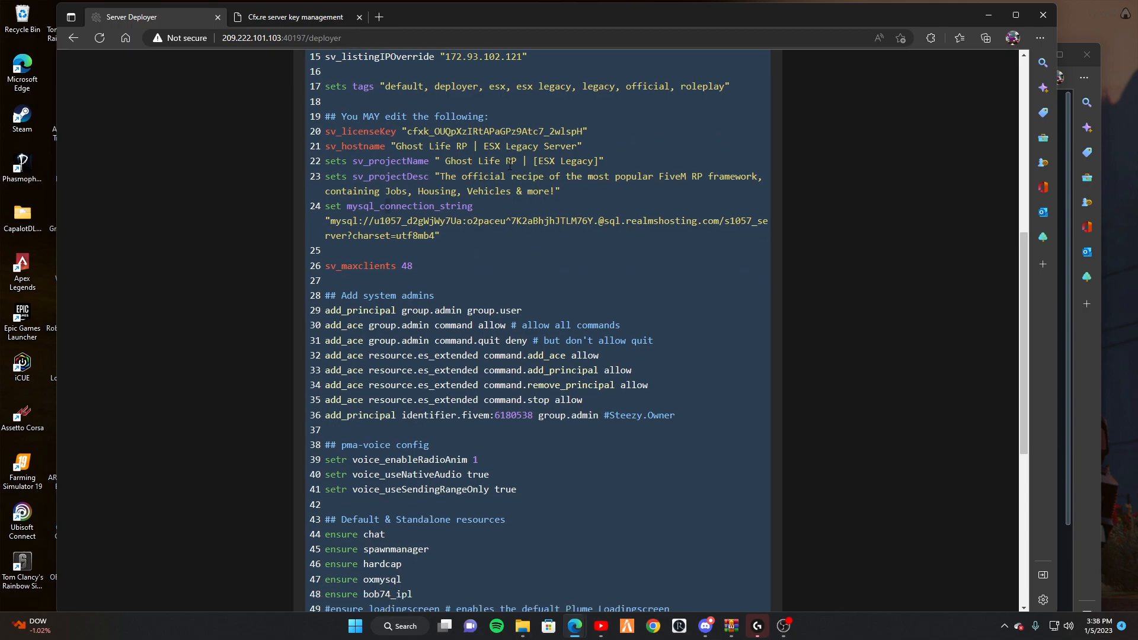
scroll(412, 290, "up", 3)
scroll(413, 290, "down", 3)
left_click(597, 449)
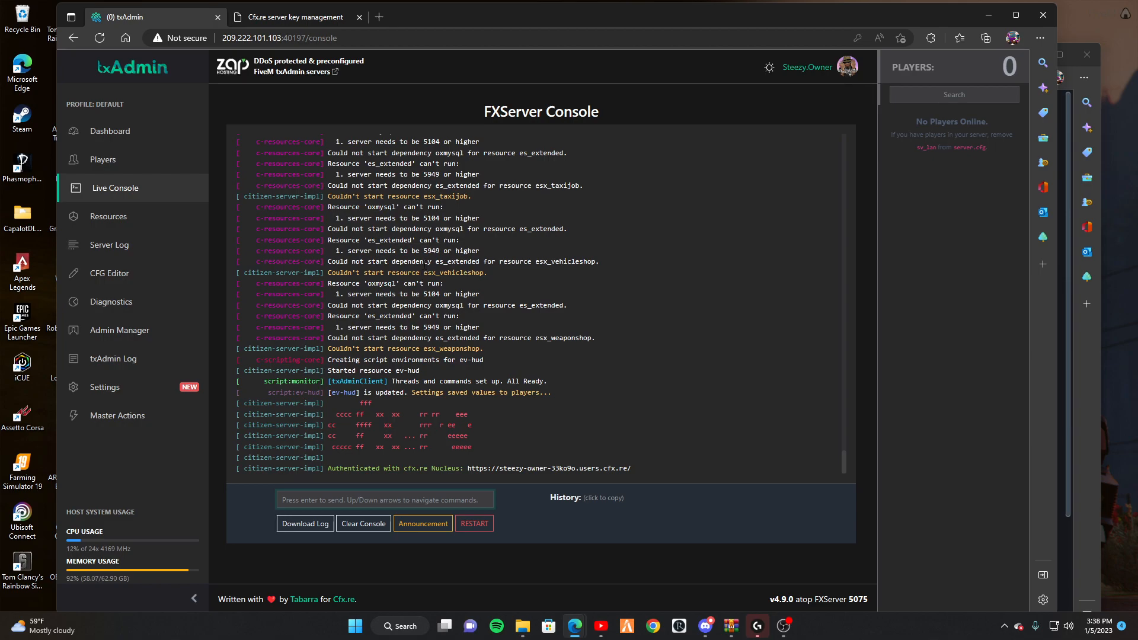
Review the es_extended and oxmysql startup errors in the live console log.
mouse_move(479, 261)
left_mouse_down()
mouse_move(431, 255)
mouse_move(483, 240)
left_mouse_up()
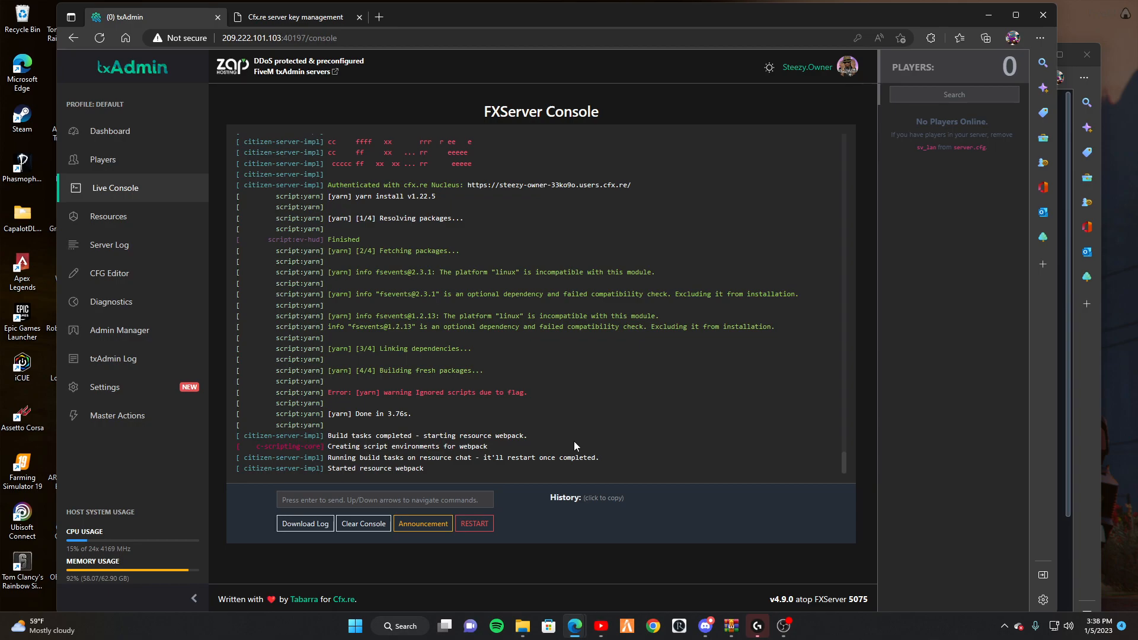
scroll(520, 326, "up", 3)
scroll(519, 327, "up", 8)
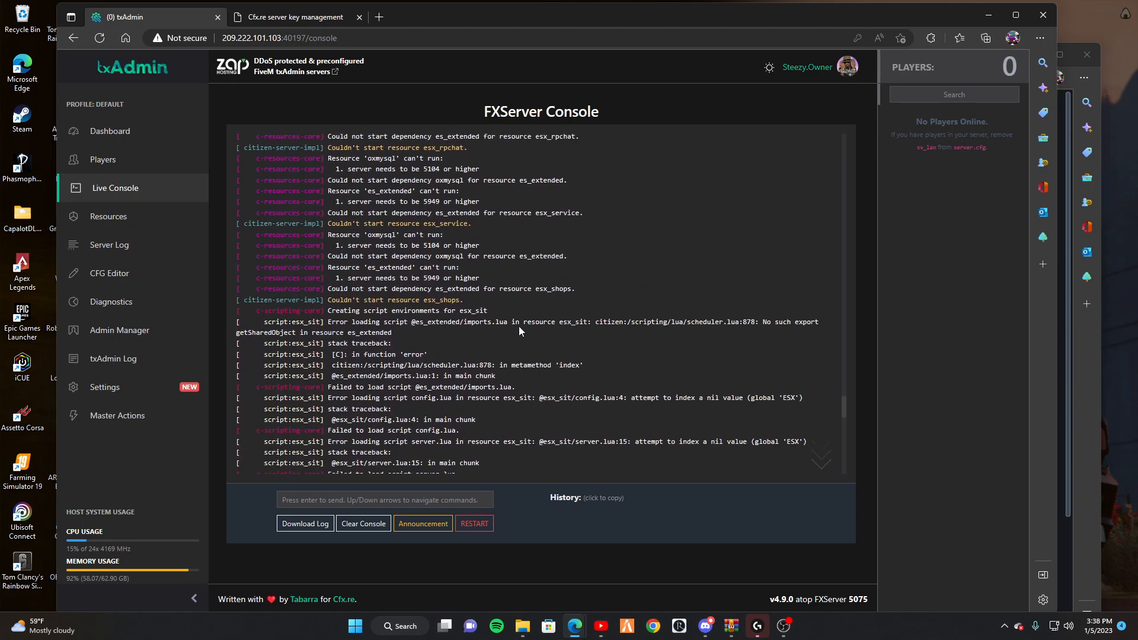
scroll(519, 327, "up", 10)
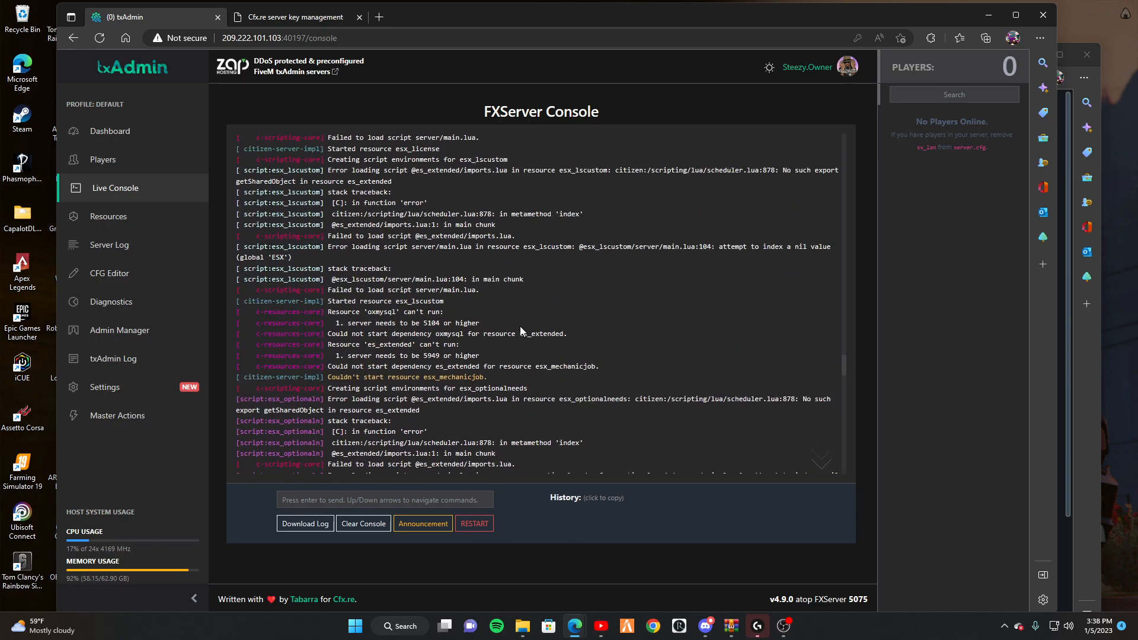
scroll(521, 330, "up", 3)
scroll(521, 326, "down", 10)
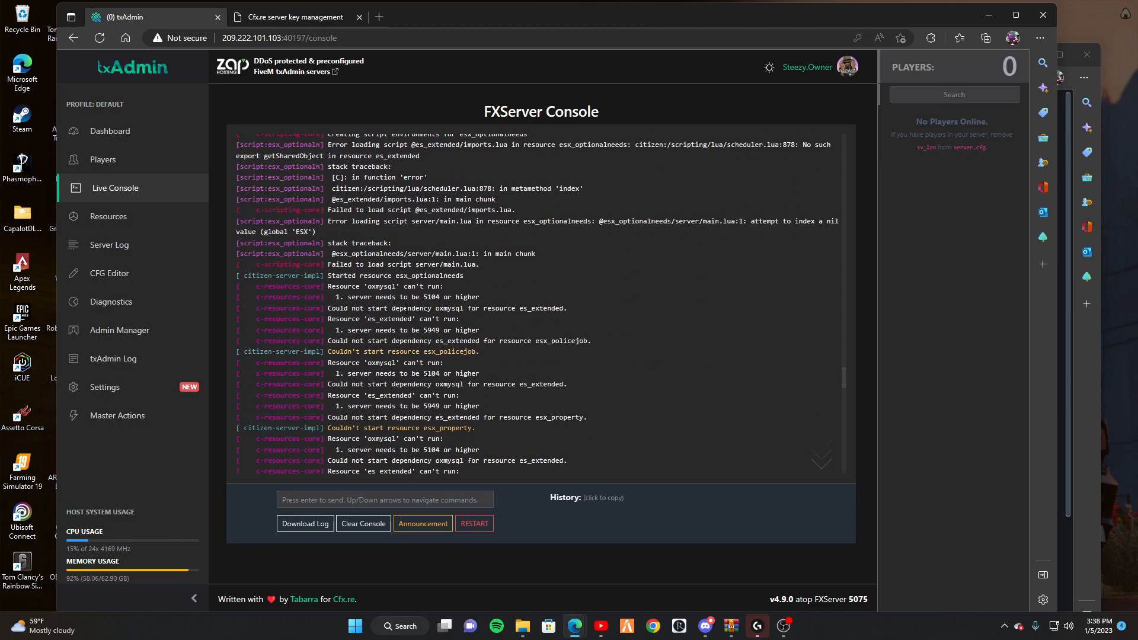
left_click_drag(514, 302, 570, 307)
left_click(552, 304)
Search the web for es_extended in a new tab and open its GitHub repository.
left_click(377, 17)
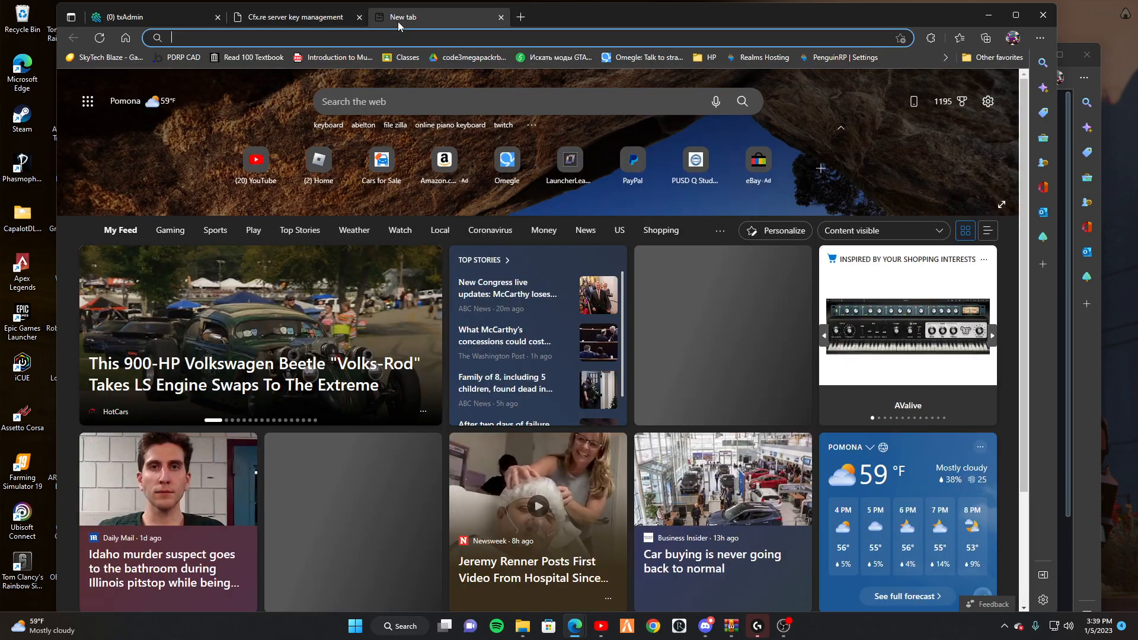
type("es")
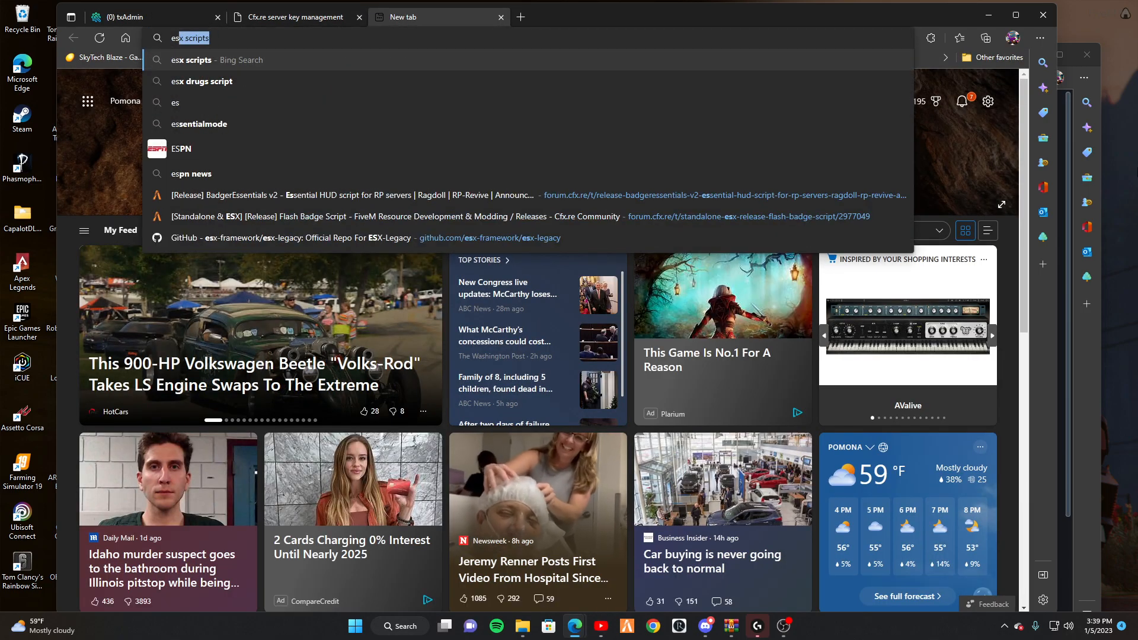
type("_ex")
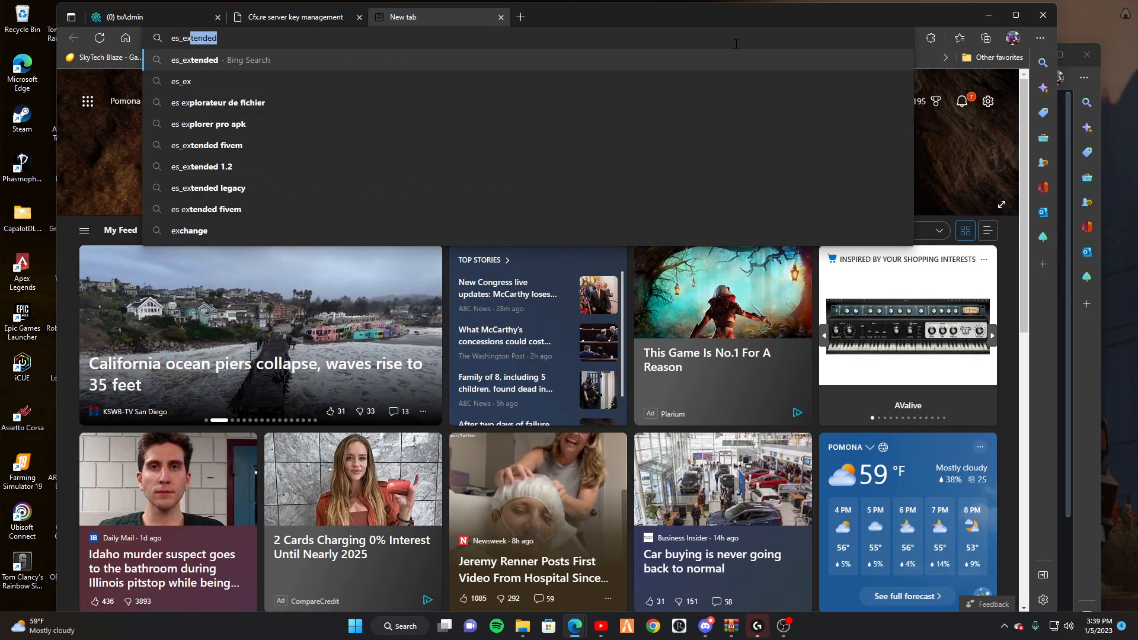
key("Return")
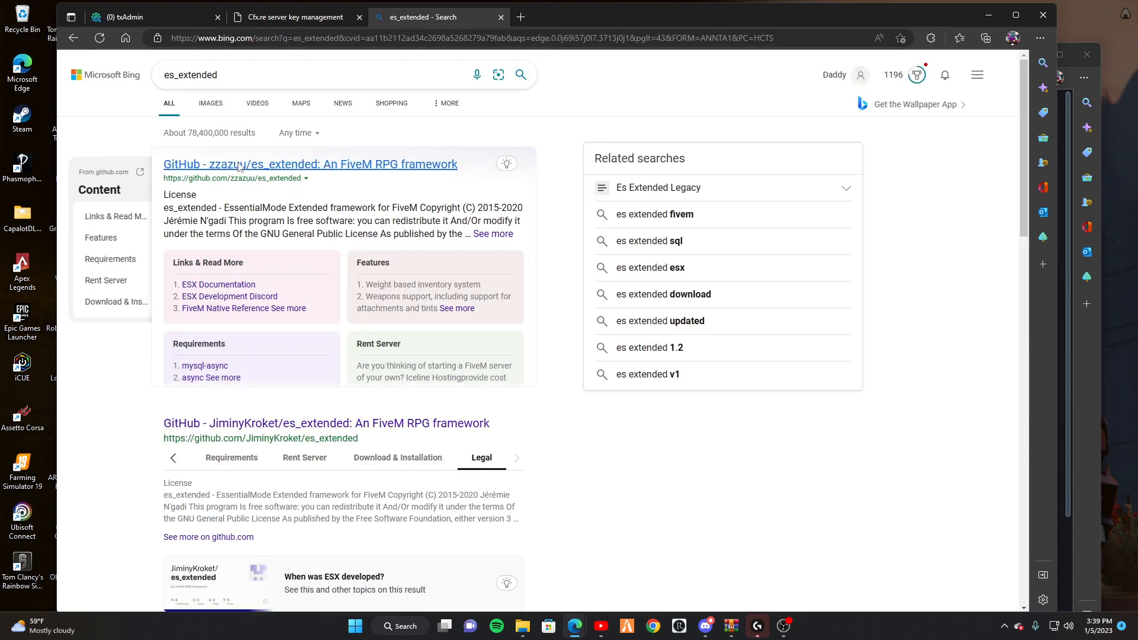
left_click(236, 164)
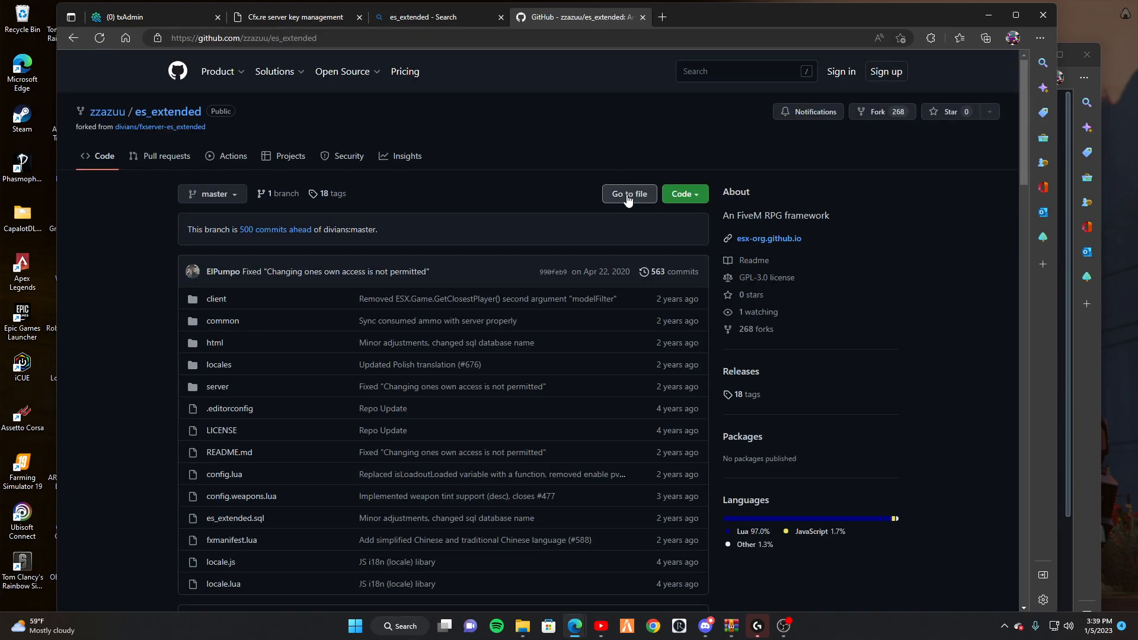
Download the repository as a ZIP and open es_extended-master.zip.
left_click(683, 193)
scroll(415, 237, "down", 4)
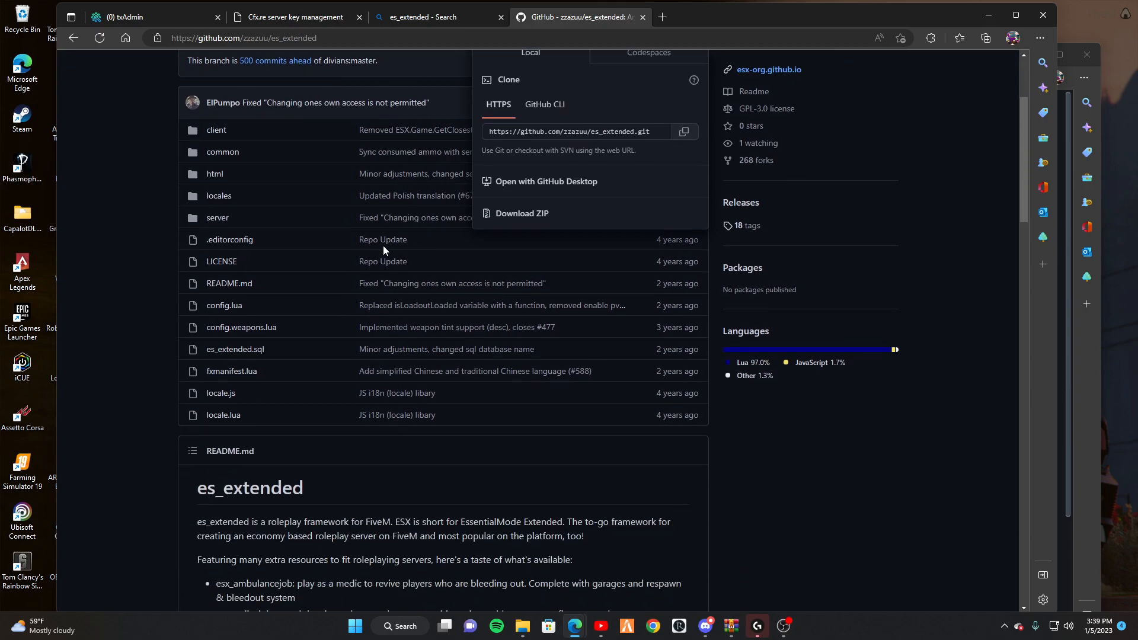
scroll(395, 236, "up", 3)
left_click(538, 301)
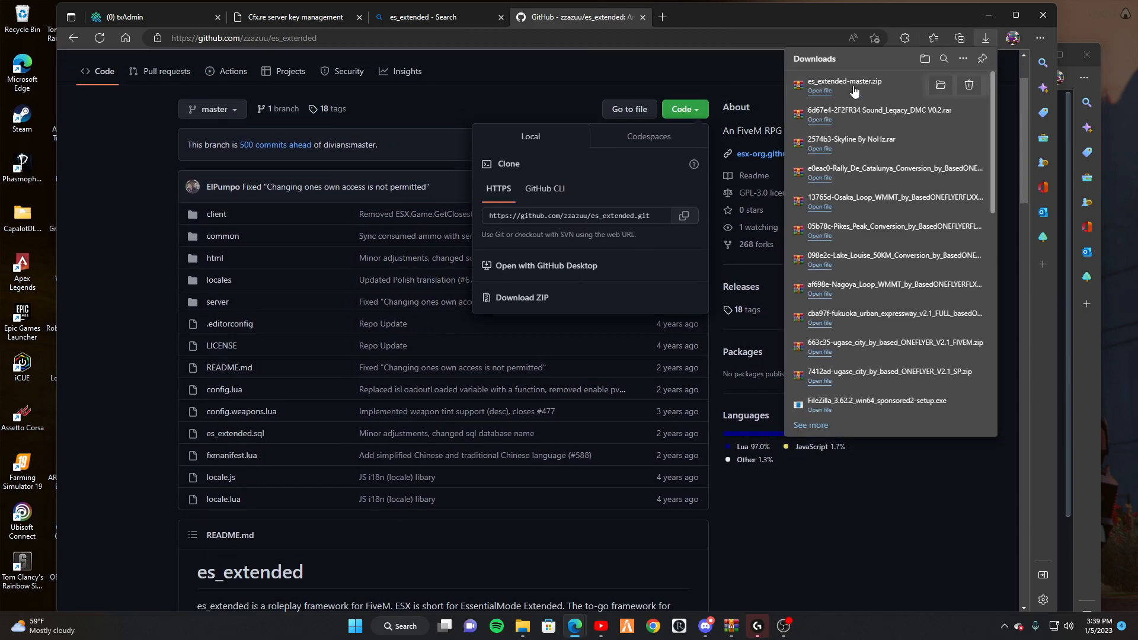
left_click(850, 87)
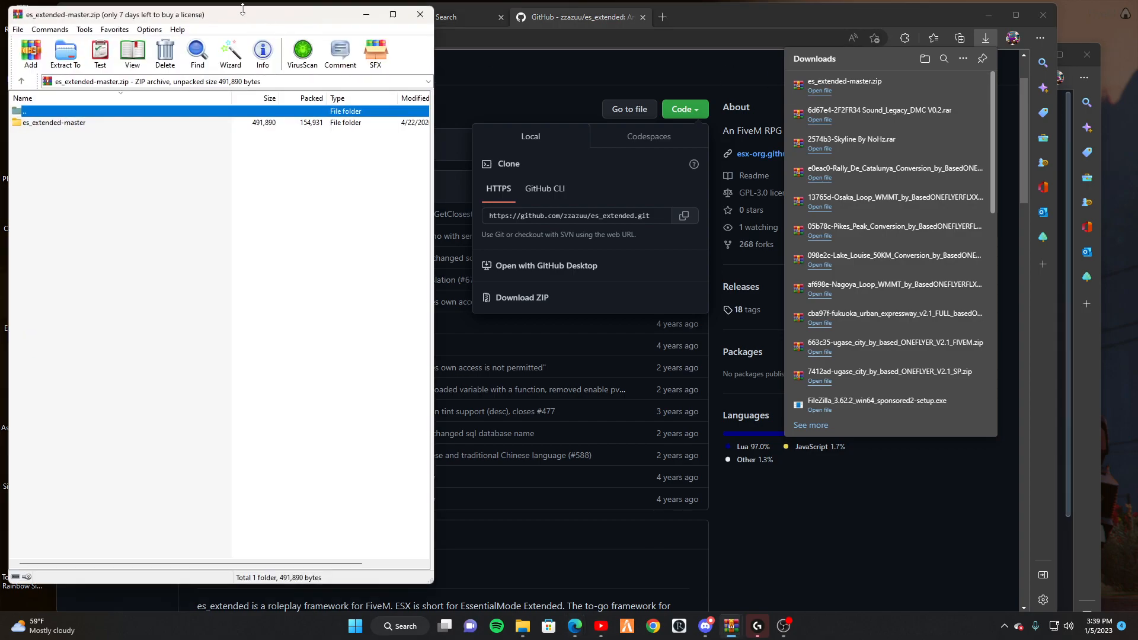
Rename the archive's es_extended-master folder to es_extended.
left_click_drag(249, 15, 249, 26)
left_click(75, 134)
left_click(82, 133)
left_click_drag(87, 134, 62, 135)
key("BackSpace")
key("Return")
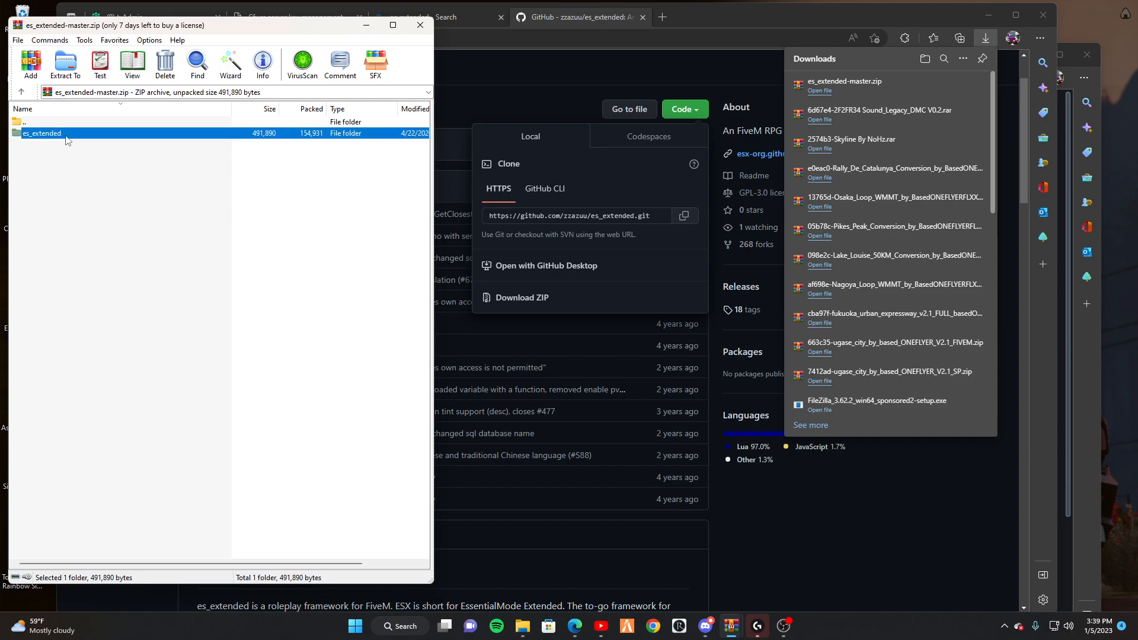
Check config.lua inside es_extended, then return to the archive root.
double_click(66, 134)
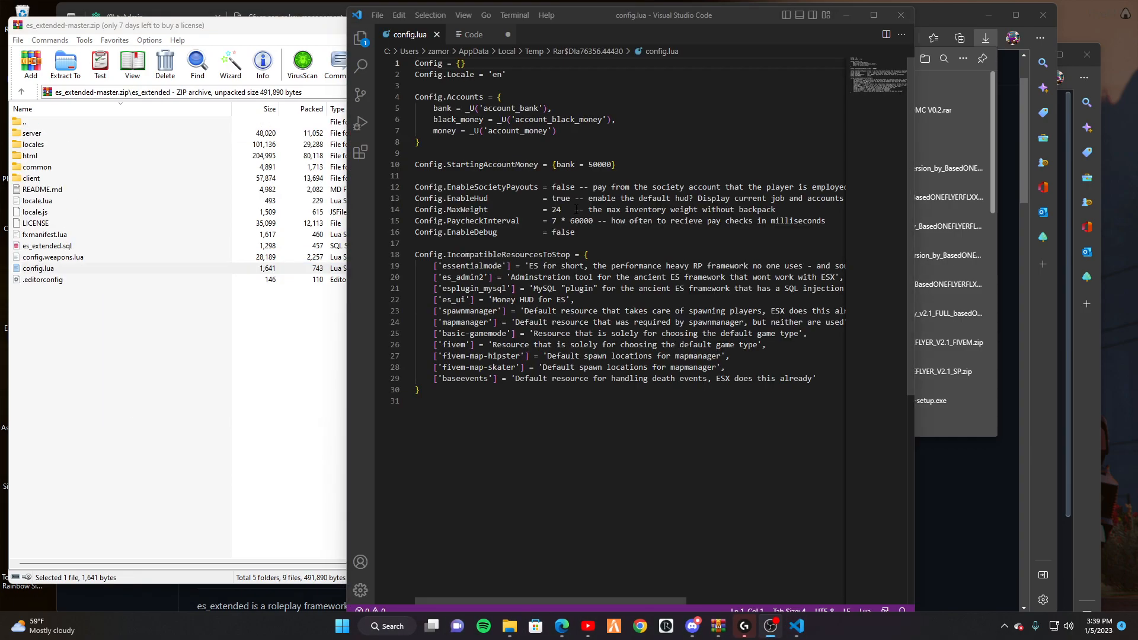
left_click(462, 209)
left_click(591, 447)
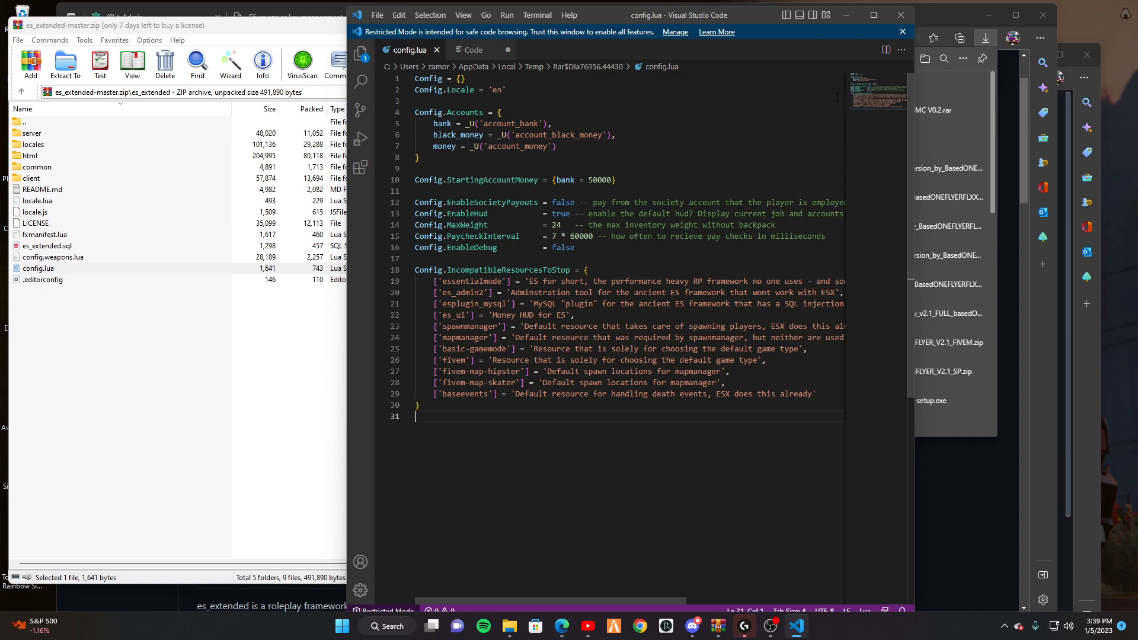
left_click(901, 15)
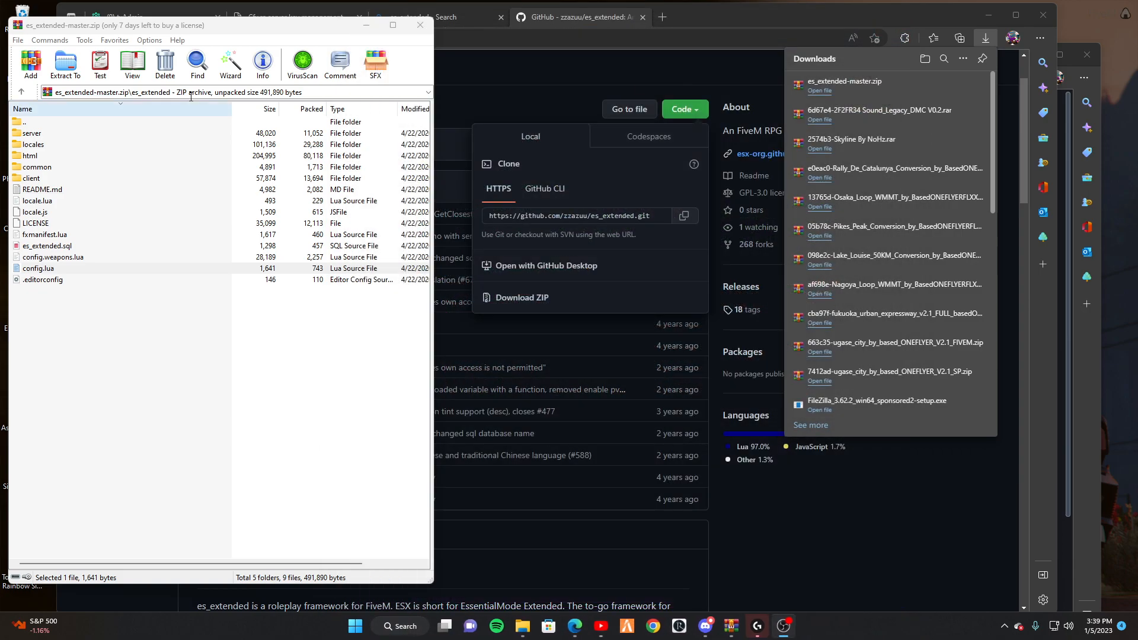
left_click_drag(224, 25, 328, 41)
double_click(128, 138)
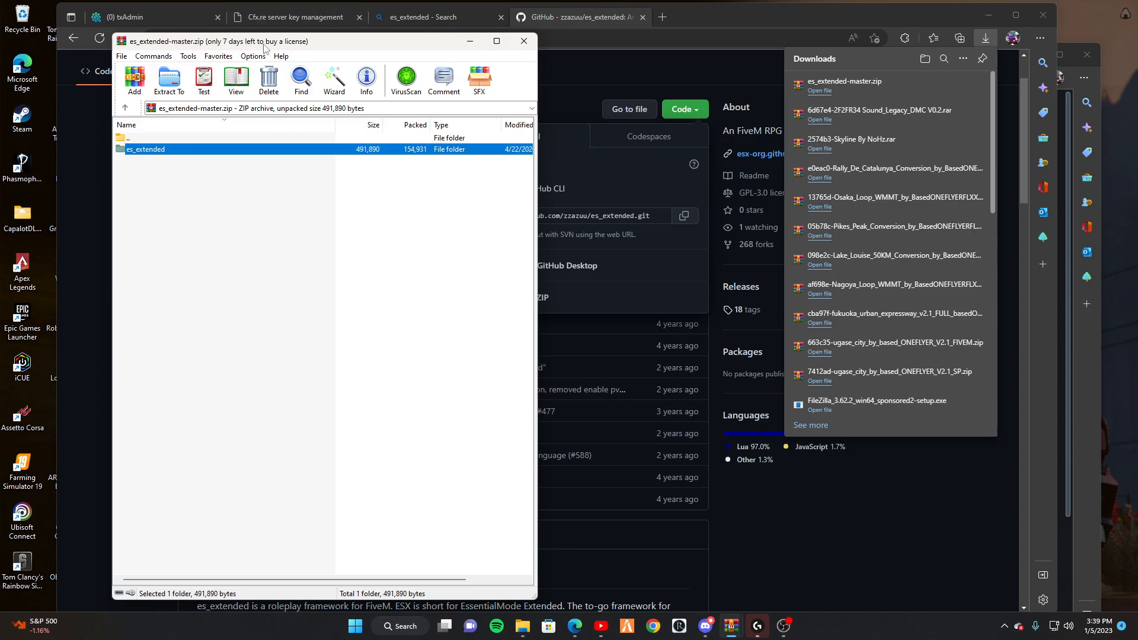
mouse_move(574, 627)
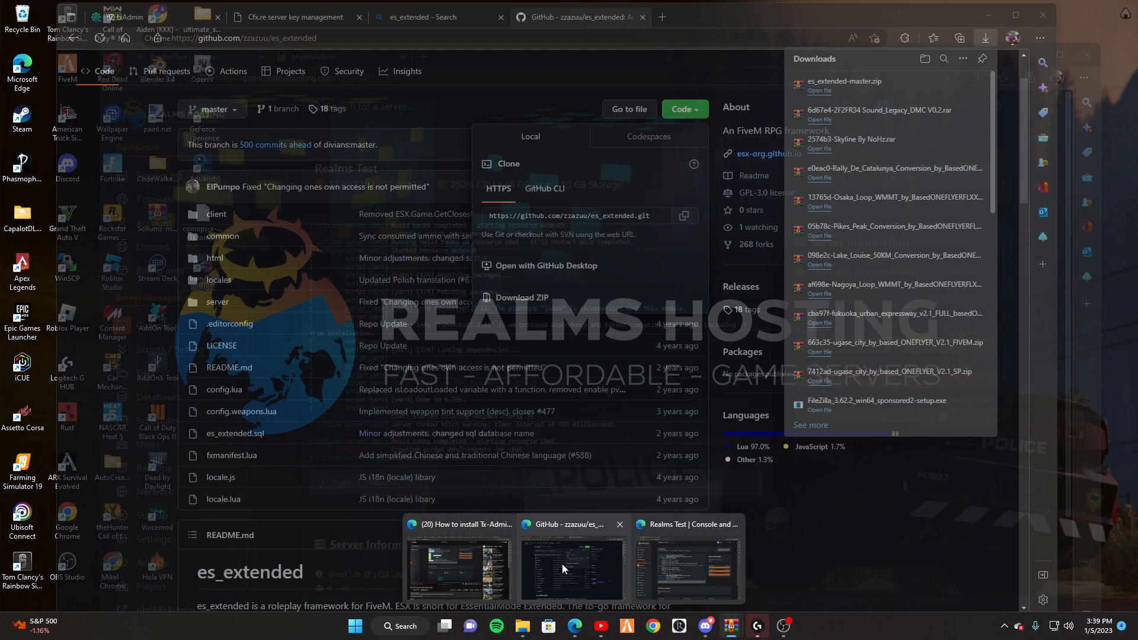
mouse_move(560, 564)
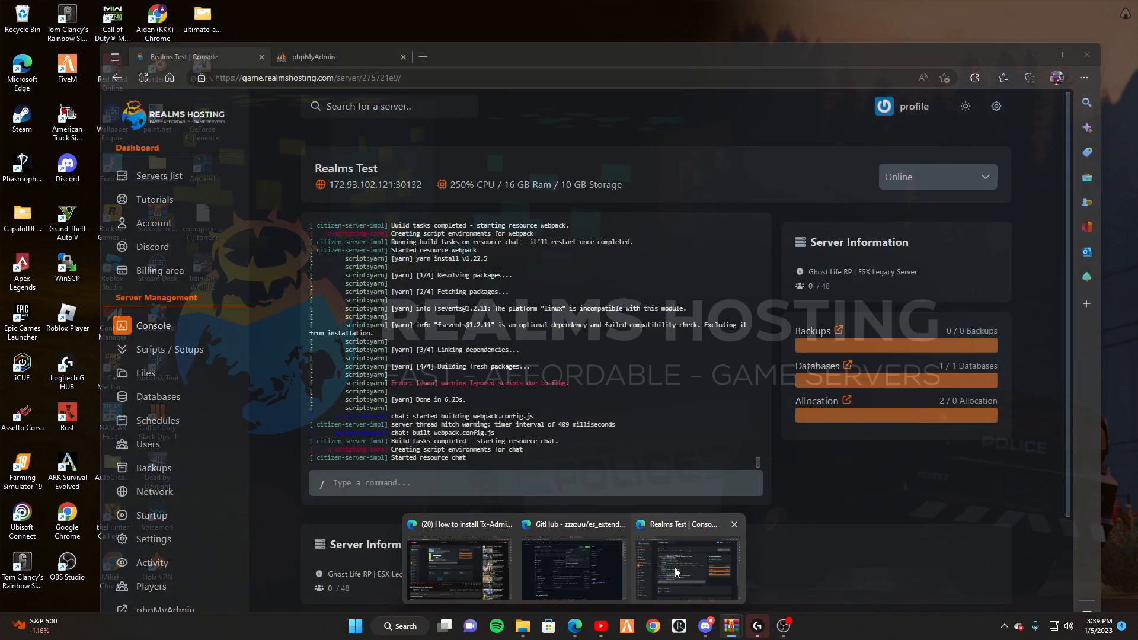
Launch an SFTP session from the Realms Test server's settings page.
left_click(674, 567)
scroll(178, 444, "down", 3)
left_click(166, 548)
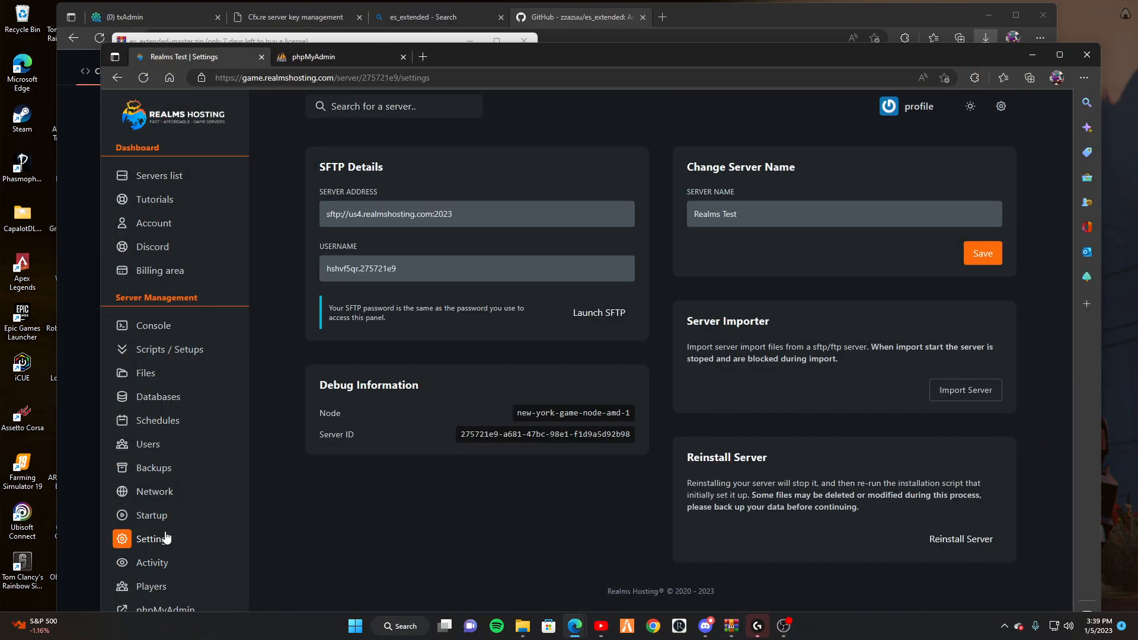
left_click(609, 325)
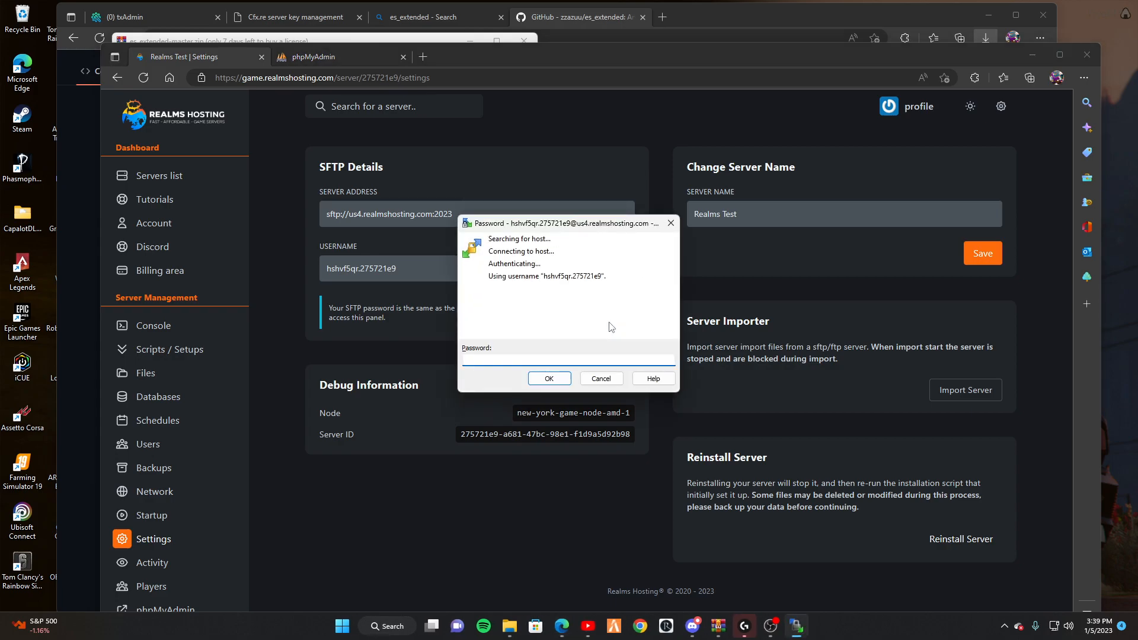
Log into WinSCP with the panel password.
type("••")
key("BackSpace")
key("BackSpace")
key("BackSpace")
key("BackSpace")
key("BackSpace")
key("BackSpace")
key("BackSpace")
key("BackSpace")
key("BackSpace")
key("BackSpace")
key("BackSpace")
key("BackSpace")
type("•••••••••••")
key("Return")
key("BackSpace")
key("BackSpace")
key("BackSpace")
key("BackSpace")
key("BackSpace")
key("BackSpace")
key("BackSpace")
key("BackSpace")
key("BackSpace")
key("BackSpace")
key("BackSpace")
key("Return")
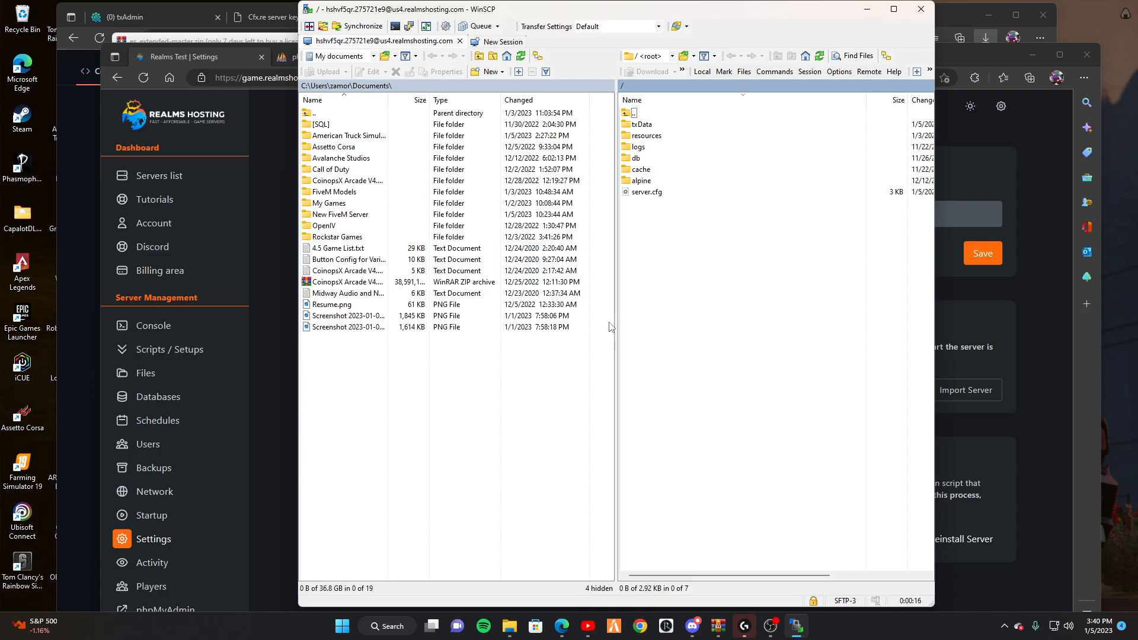
Open txData in WinSCP and check txAdmin's FXServer settings for the data folder path.
double_click(652, 124)
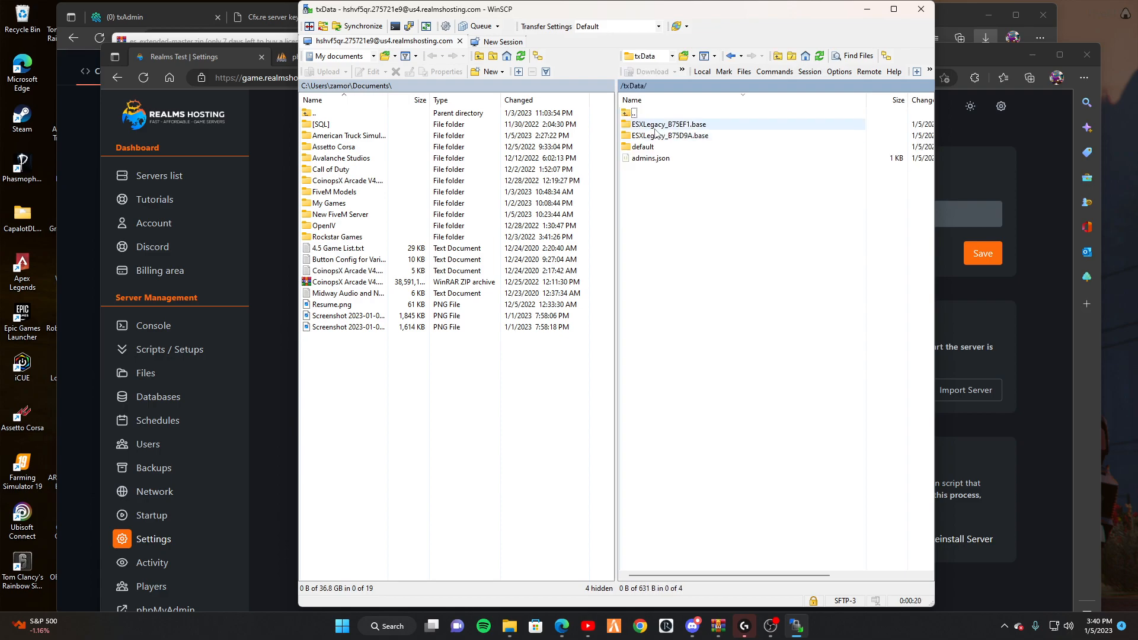
left_click_drag(664, 13, 728, 109)
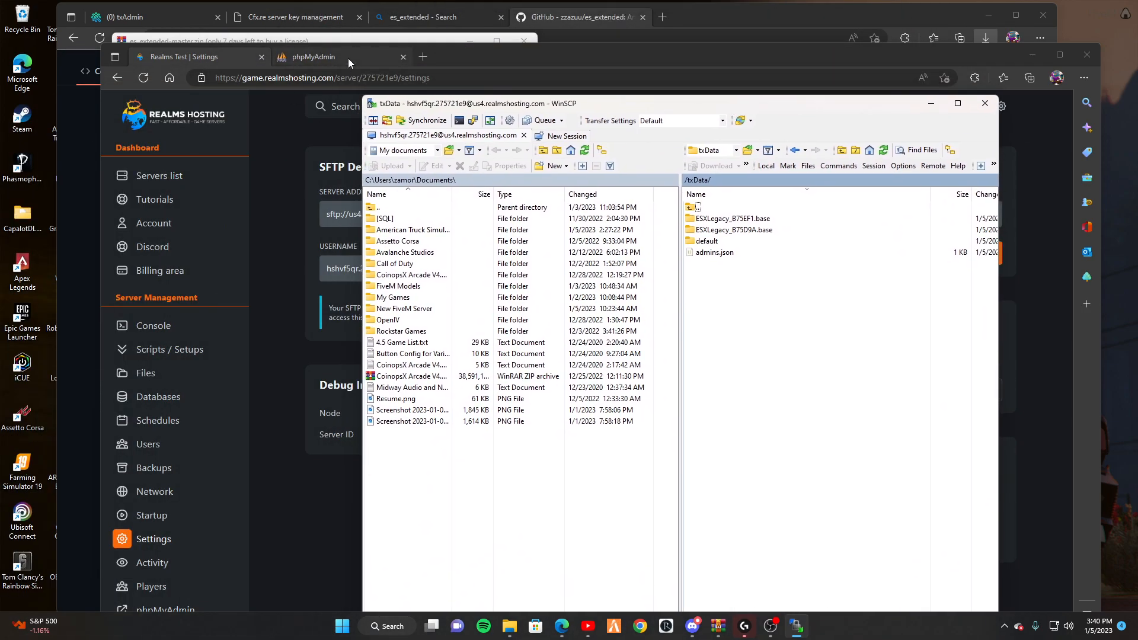
left_click(189, 46)
left_click(165, 15)
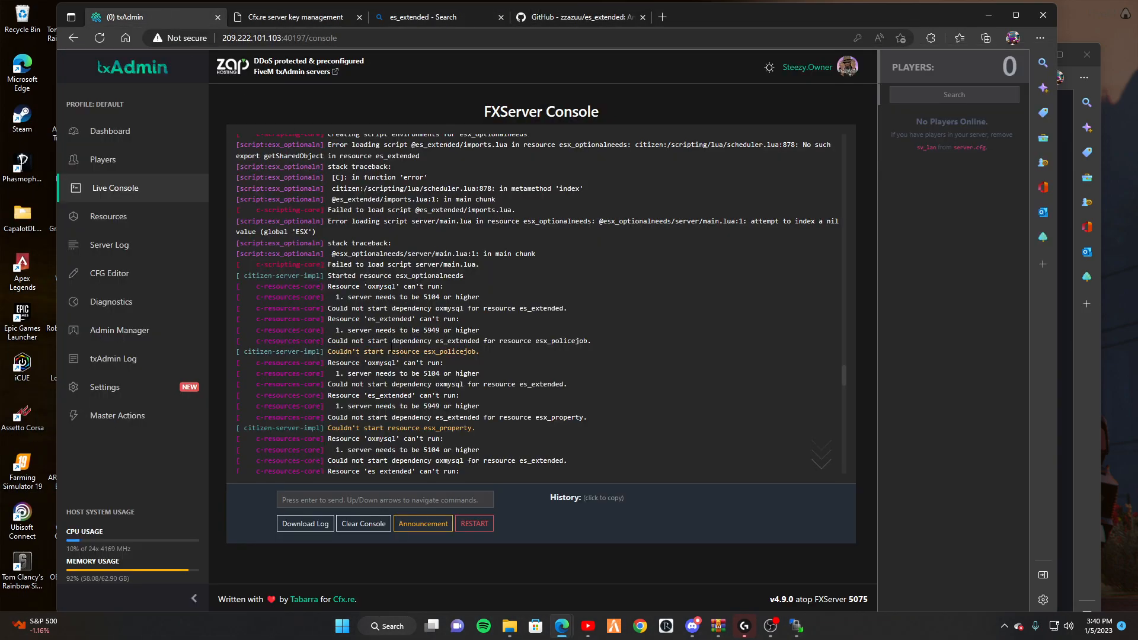
left_click(125, 389)
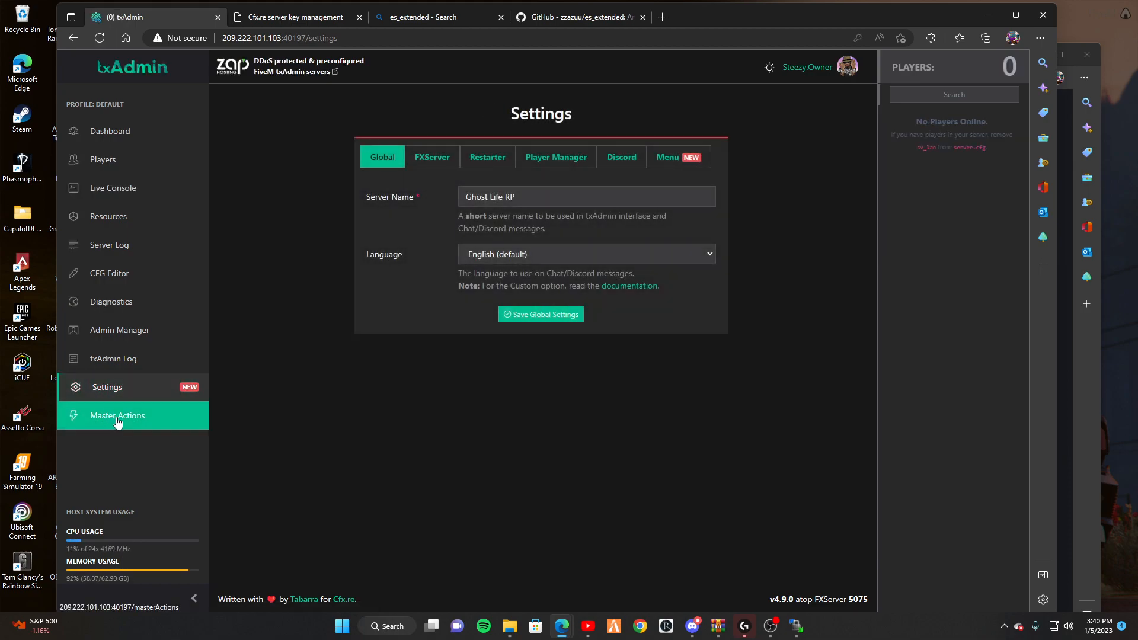
left_click(118, 419)
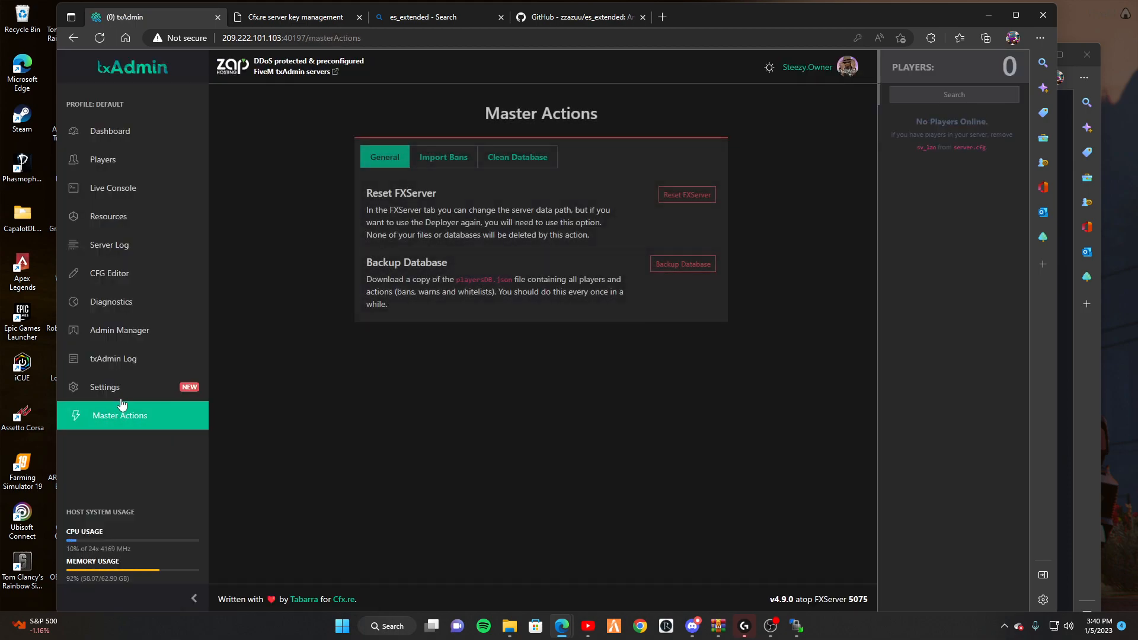
left_click(124, 391)
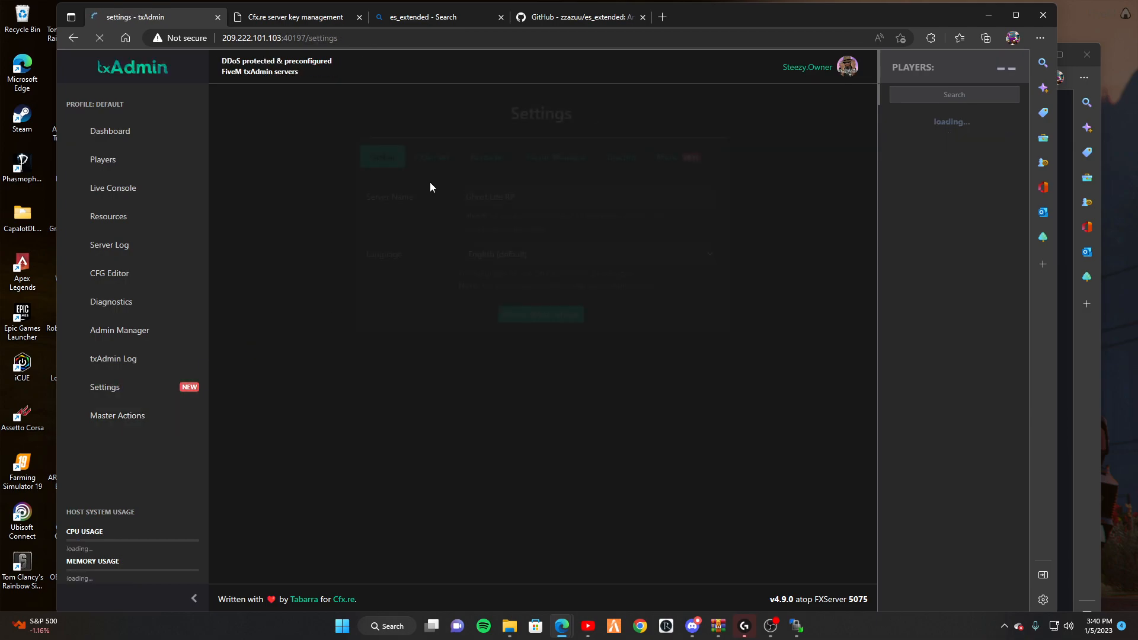
left_click(425, 162)
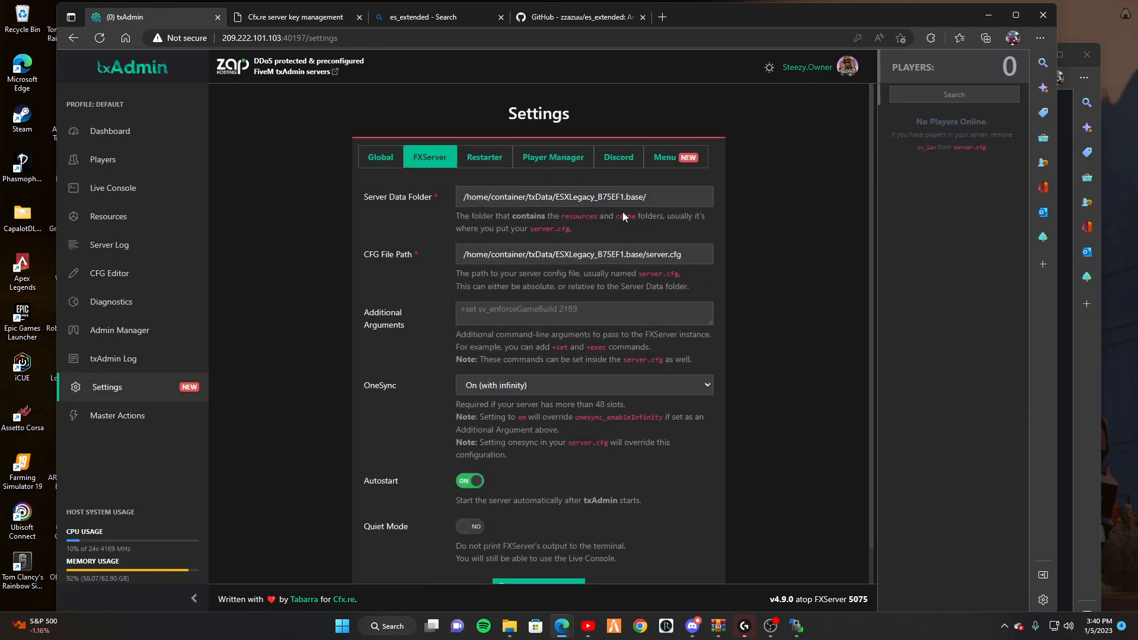
Open ESXLegacy_B75EF1.base and then its resources folder in WinSCP.
key("alt+Tab")
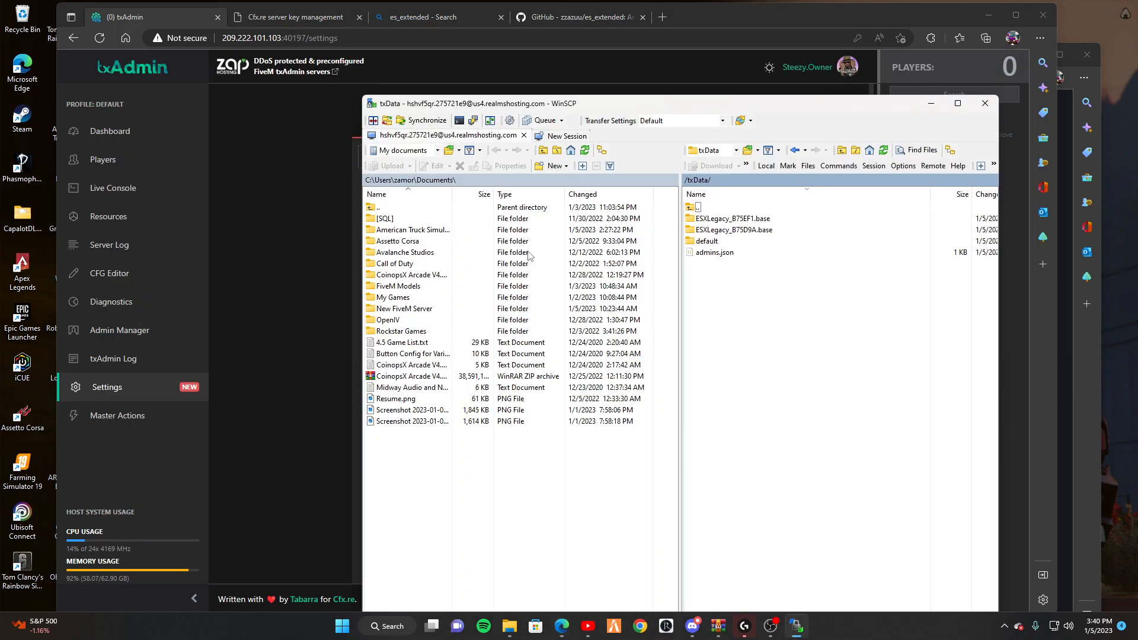
double_click(722, 223)
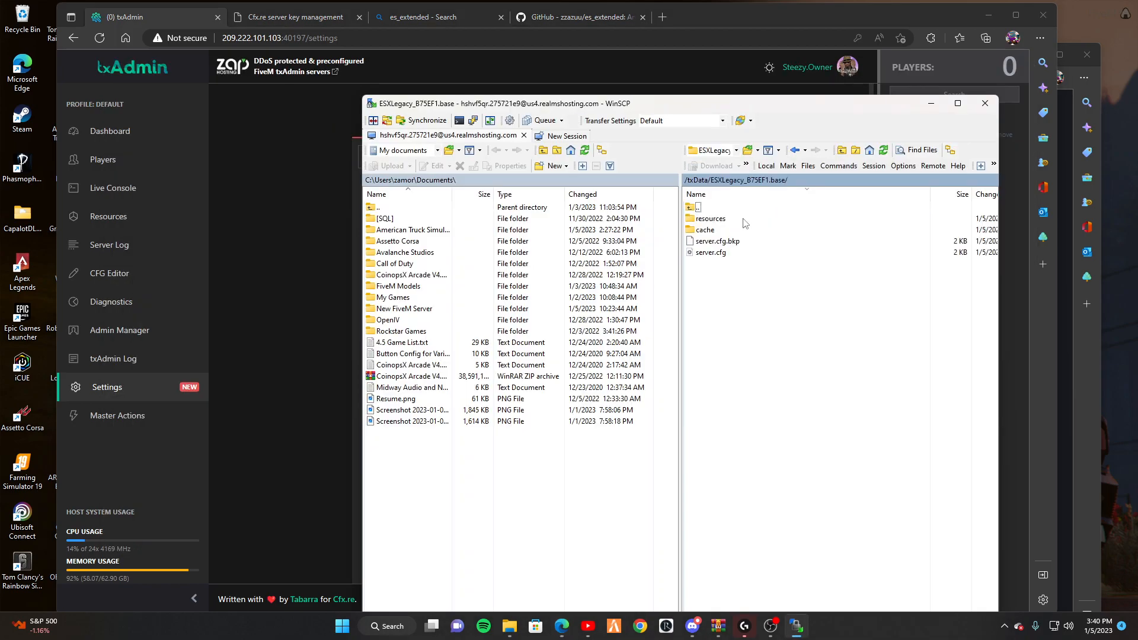
double_click(726, 224)
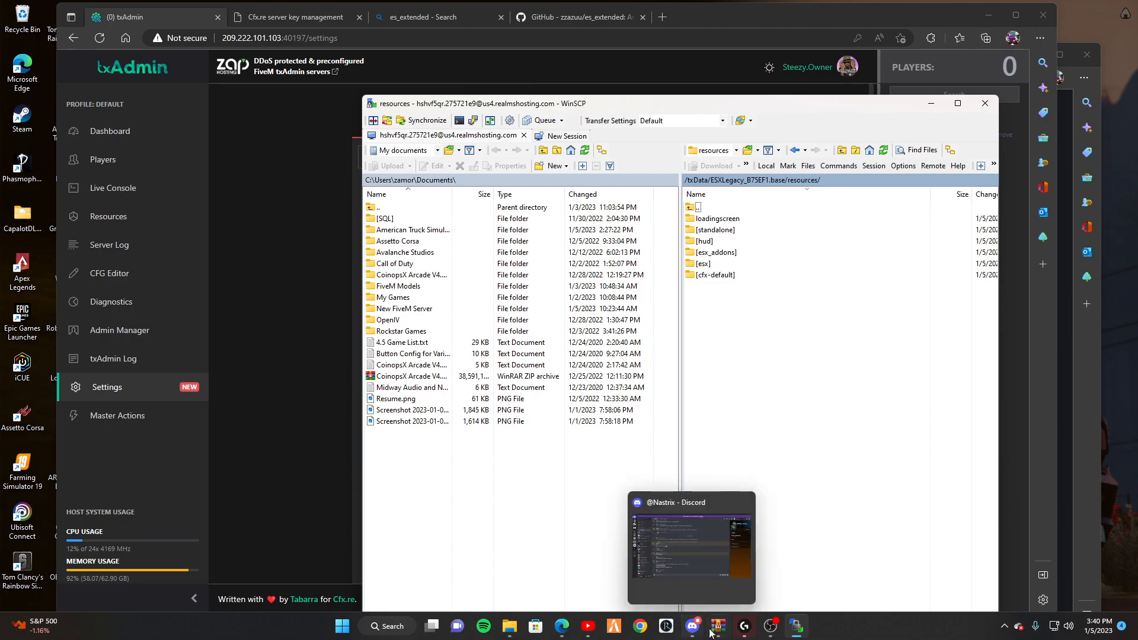
Upload the es_extended folder from WinRAR to the server's resources, keeping its name.
mouse_move(717, 626)
left_click(1092, 559)
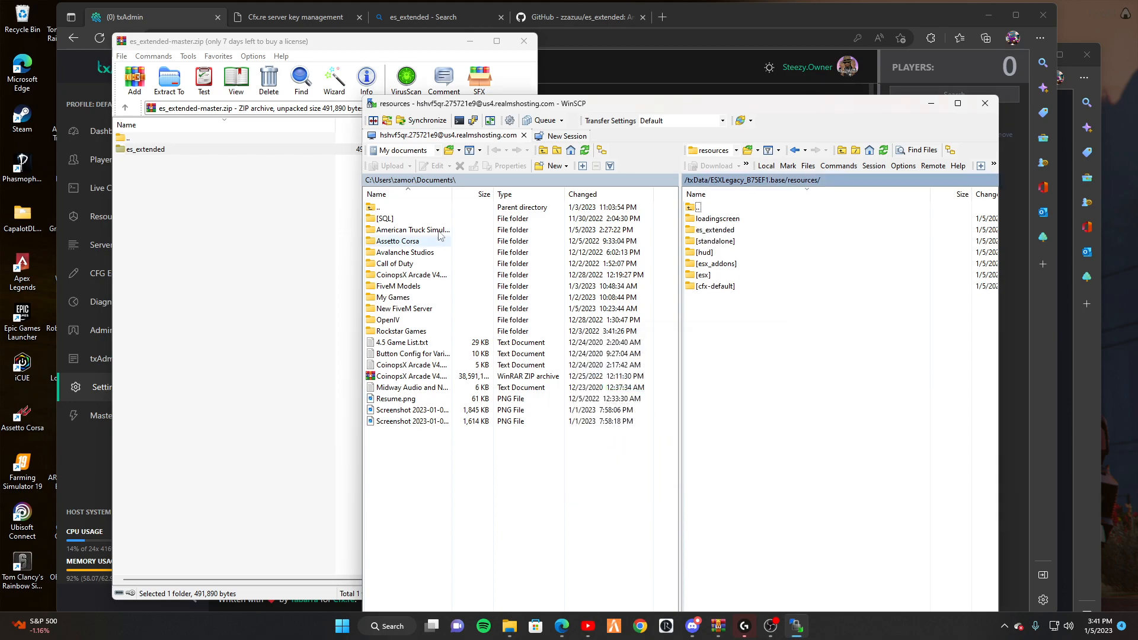
left_click(203, 147)
left_click(158, 152)
left_click(141, 151)
key("ctrl+c")
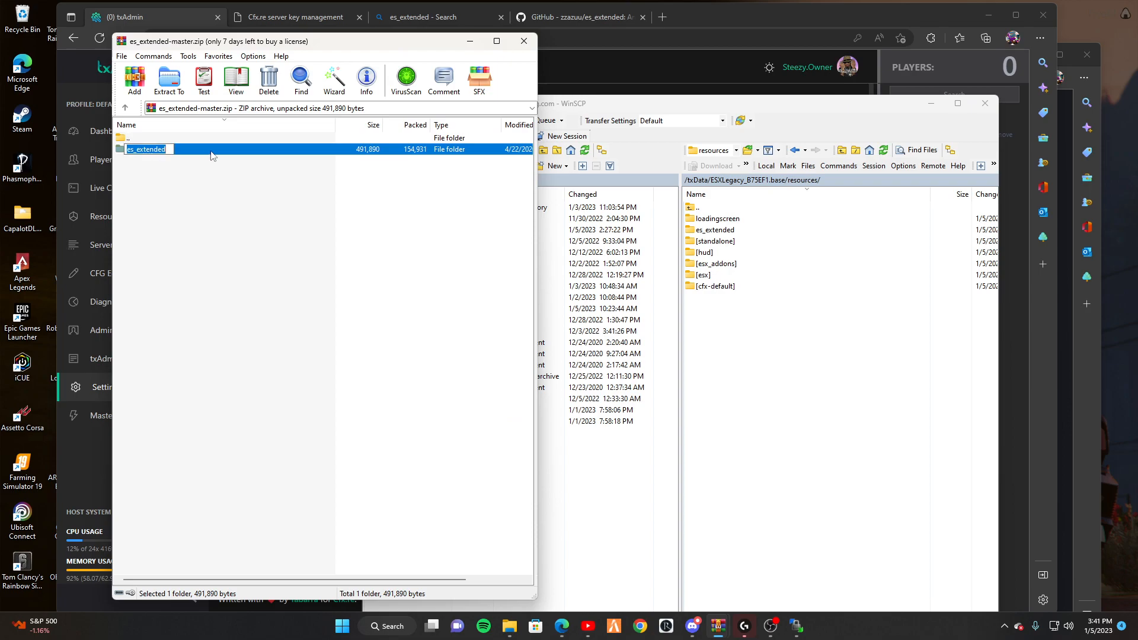
key("BackSpace")
key("ctrl+z")
key("ctrl+z")
key("ctrl+z")
left_click(104, 188)
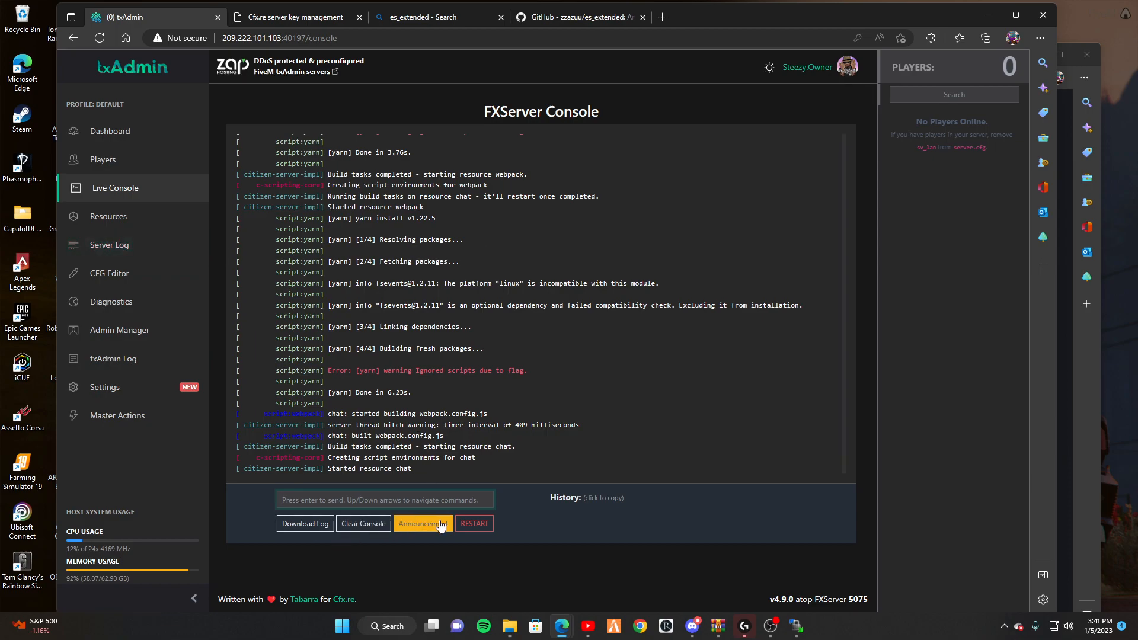
Add an 'ensure es_extended' line after ensure hardcap in server.cfg and save it.
left_click(132, 273)
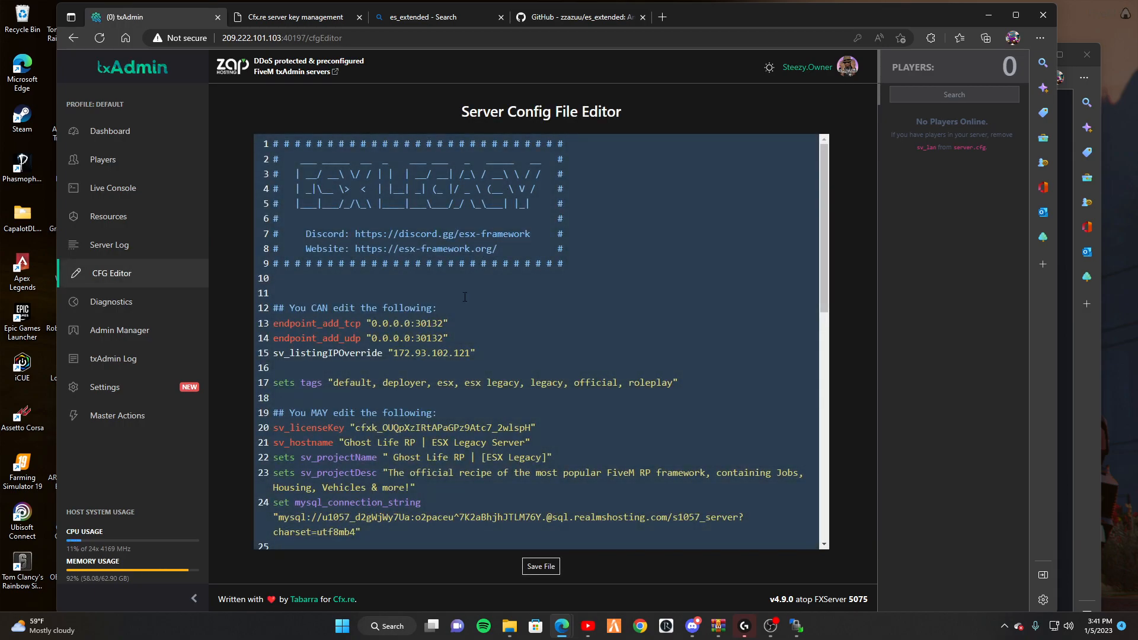
scroll(469, 287, "down", 8)
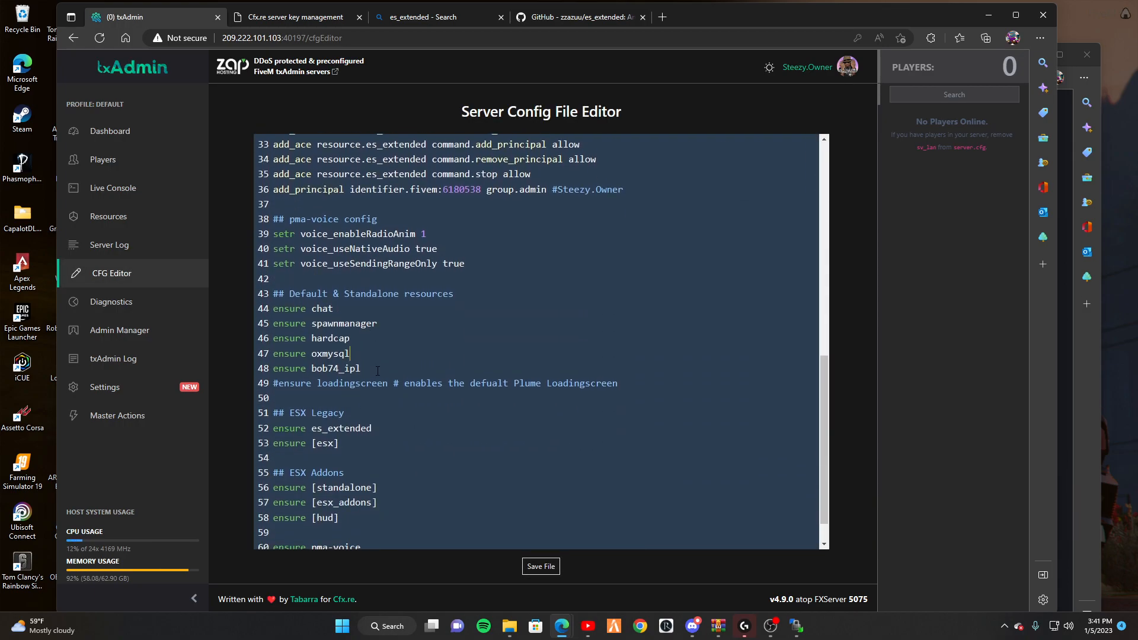
key("Return")
key("ctrl+v")
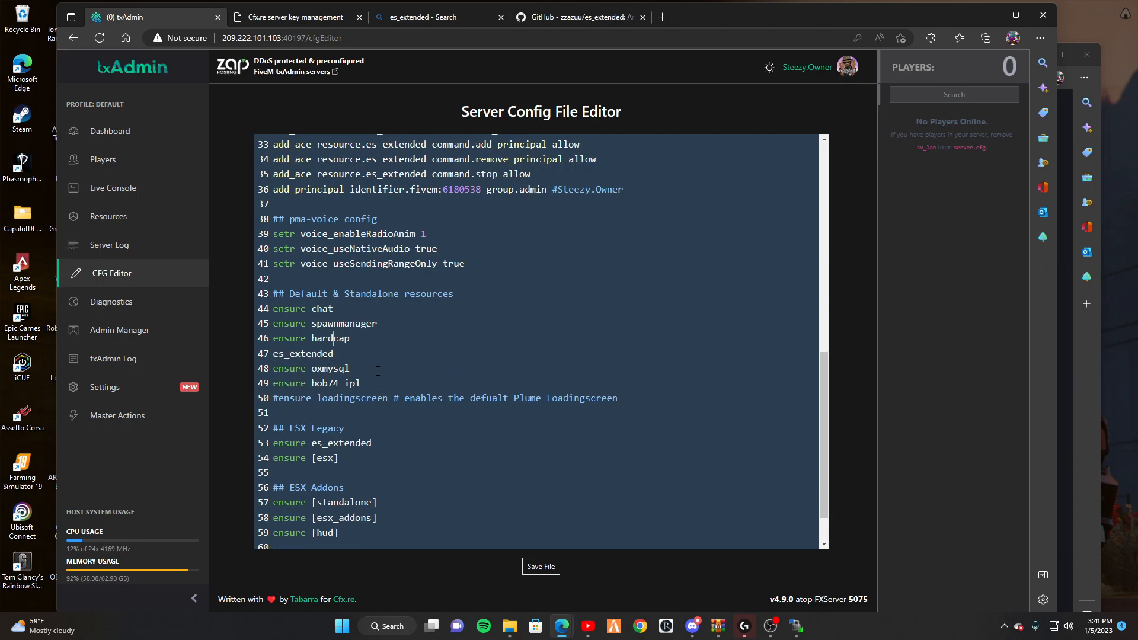
key("Home")
type("ensure")
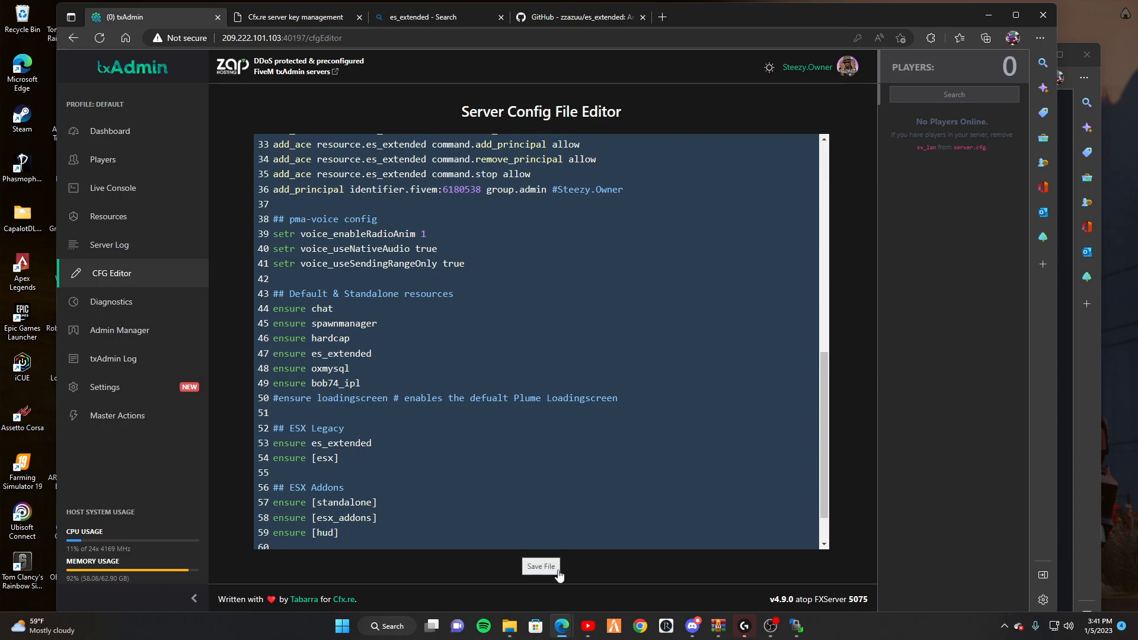
left_click(540, 566)
left_click(133, 136)
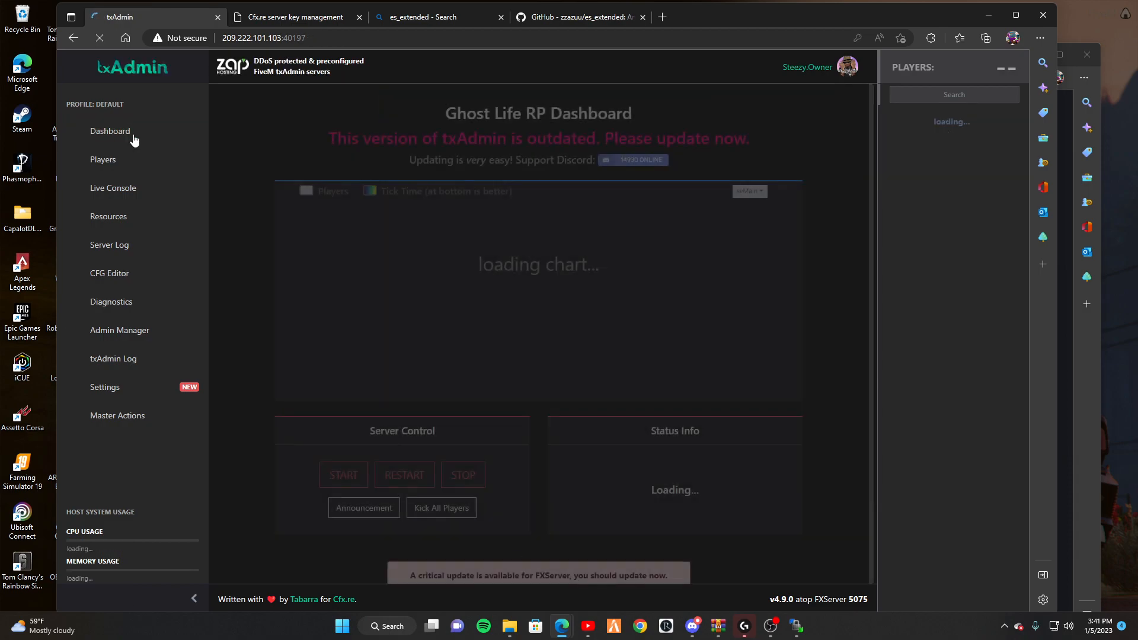
Restart the server twice from the live console.
left_click(126, 192)
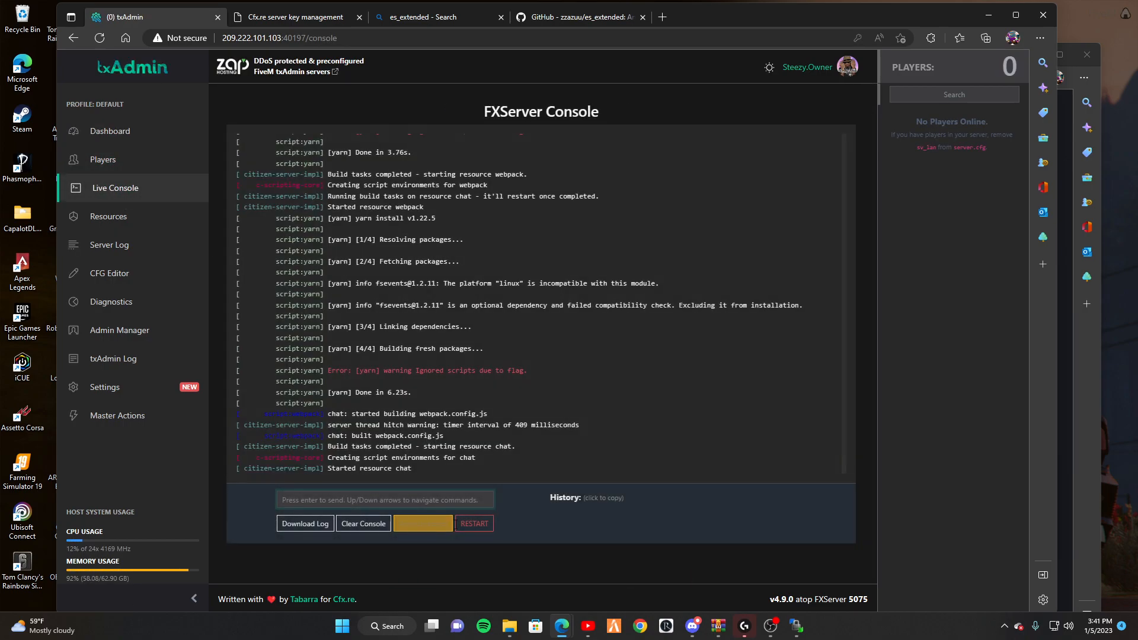
left_click(474, 523)
left_click(660, 354)
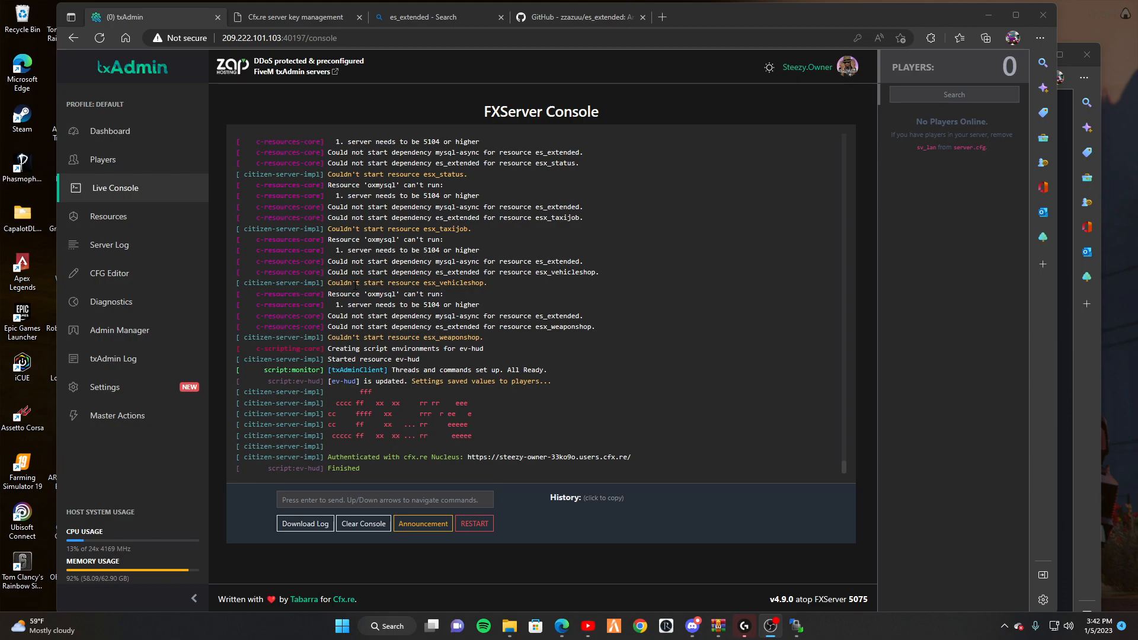
scroll(355, 285, "up", 5)
scroll(355, 285, "down", 5)
left_click(474, 523)
left_click(653, 356)
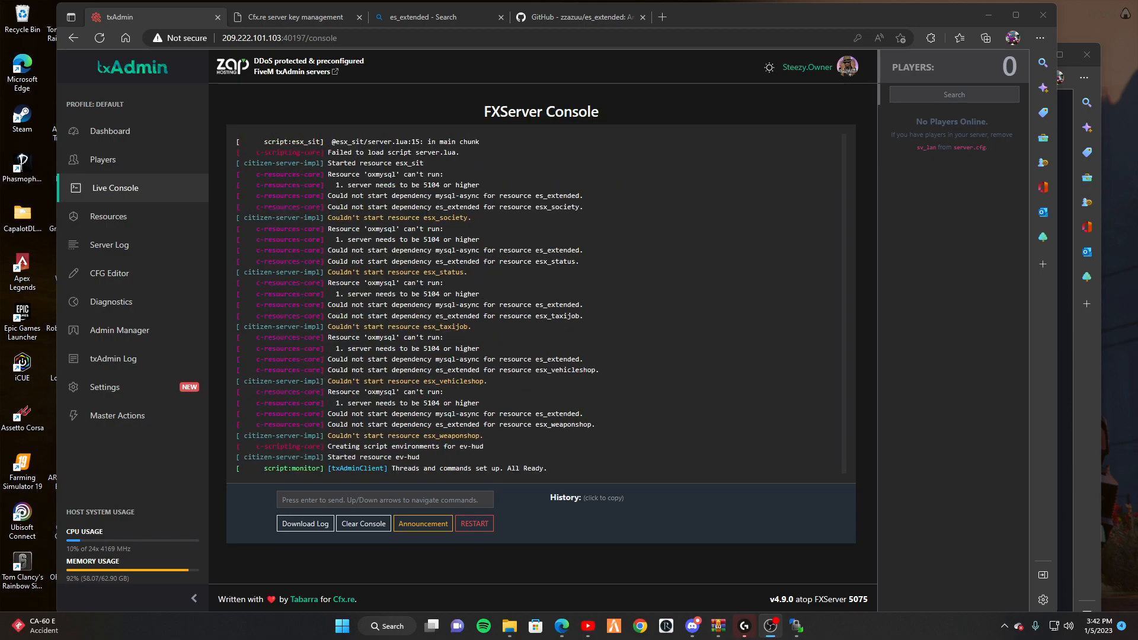
Inspect the log errors showing es_extended missing its mysql-async dependency.
scroll(496, 304, "up", 5)
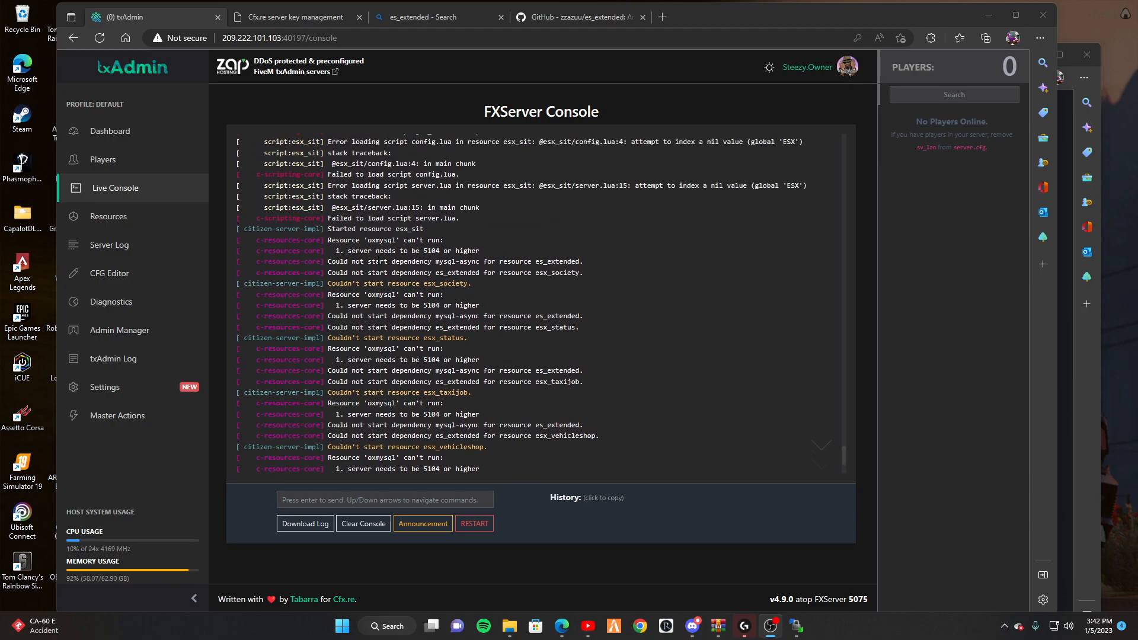
left_click_drag(235, 137, 519, 247)
left_click(588, 251)
scroll(588, 257, "up", 2)
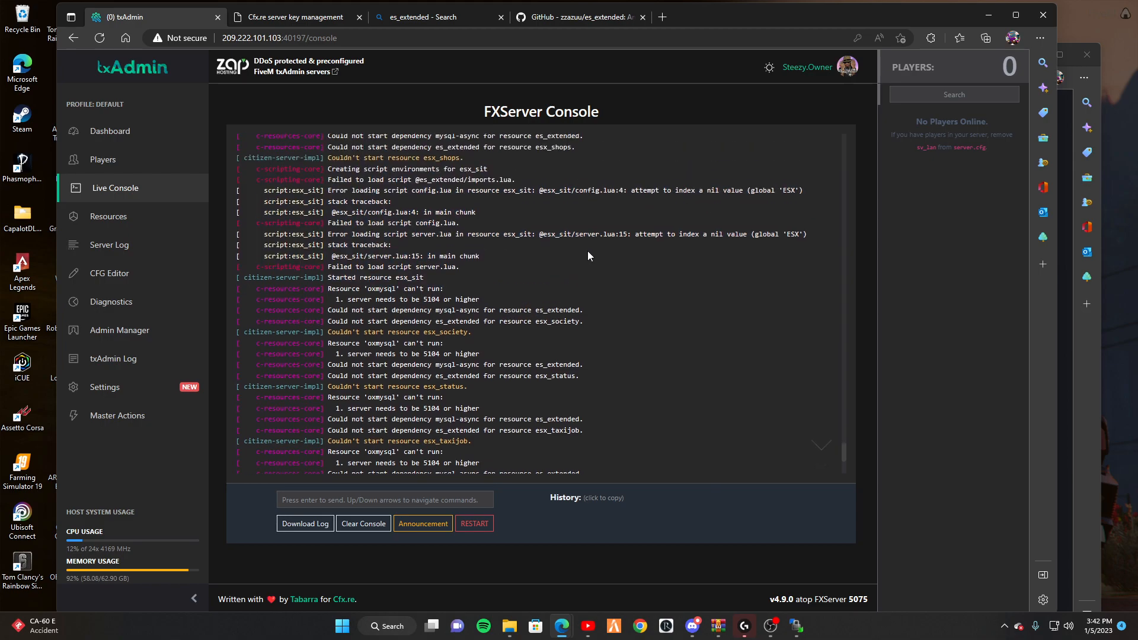
scroll(588, 256, "up", 6)
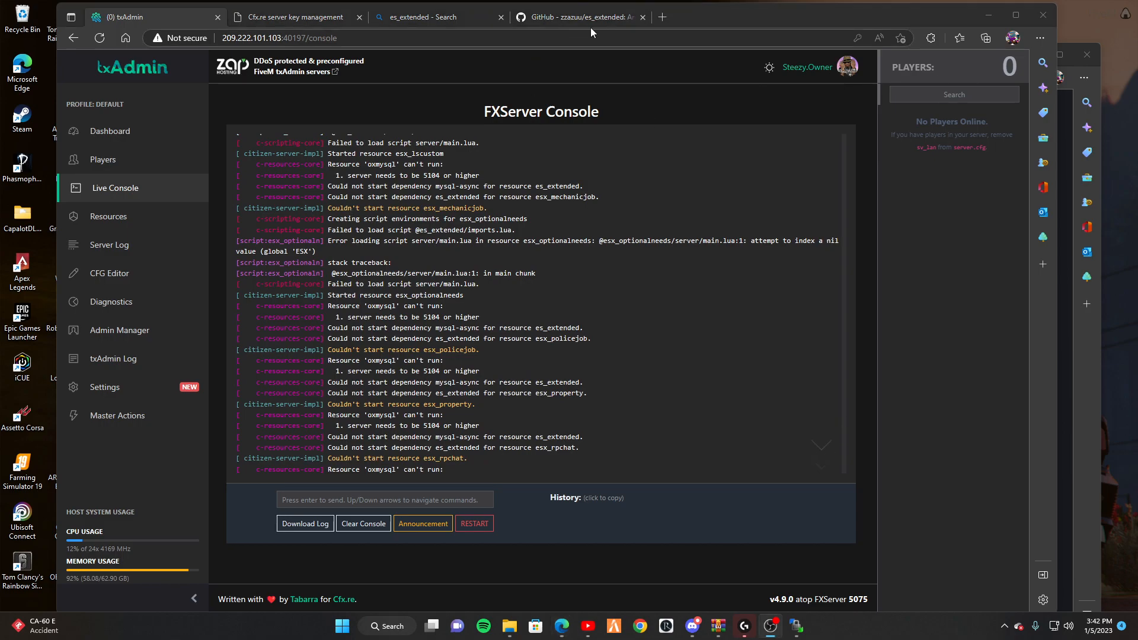
Search for 'mysql async' and open the fivem-mysql-async GitHub repository.
left_click(632, 16)
left_click(597, 37)
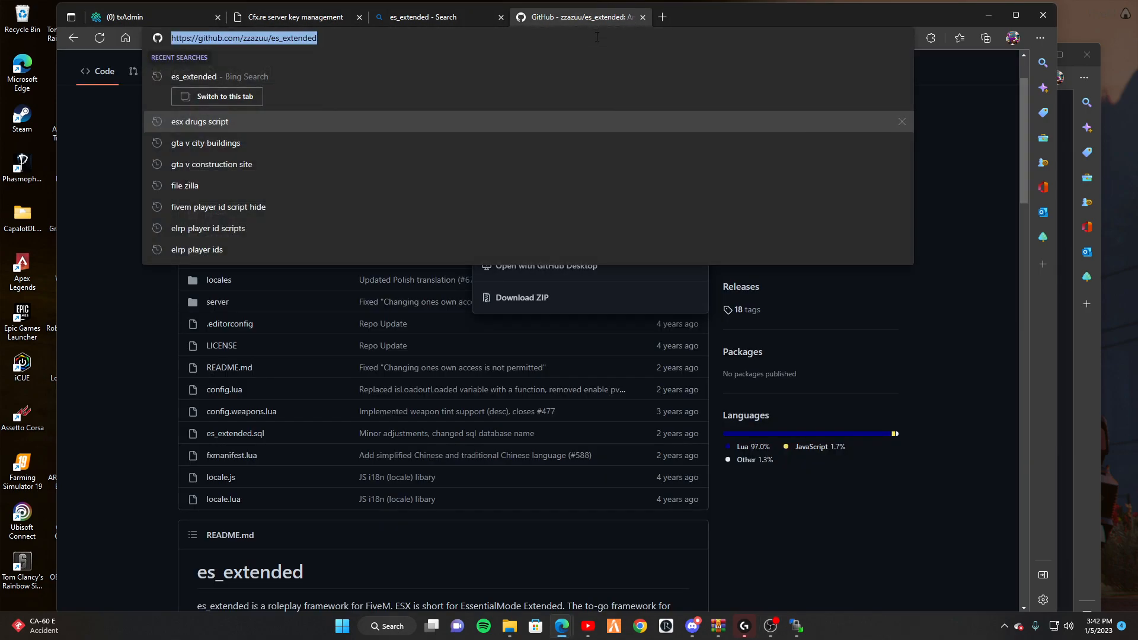
type("mysql")
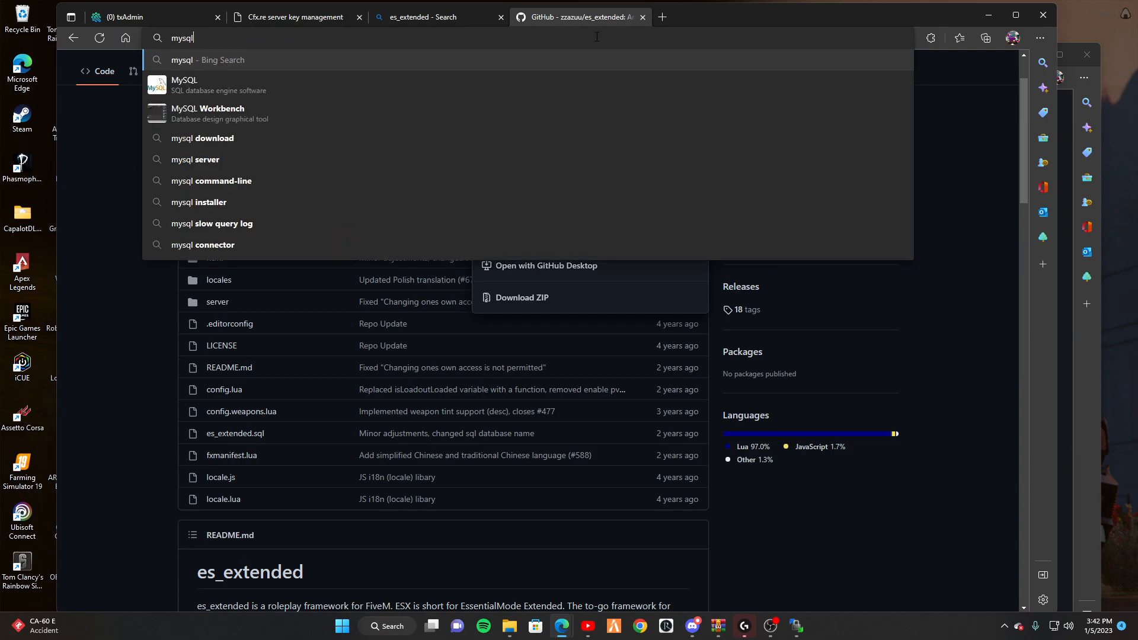
type(" async")
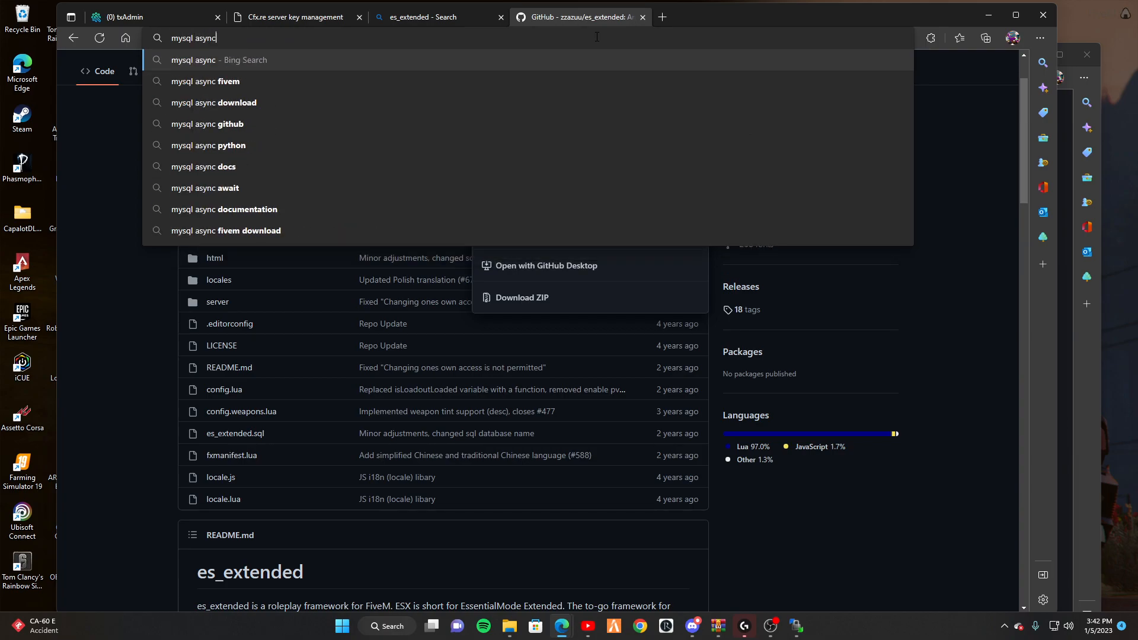
key("Return")
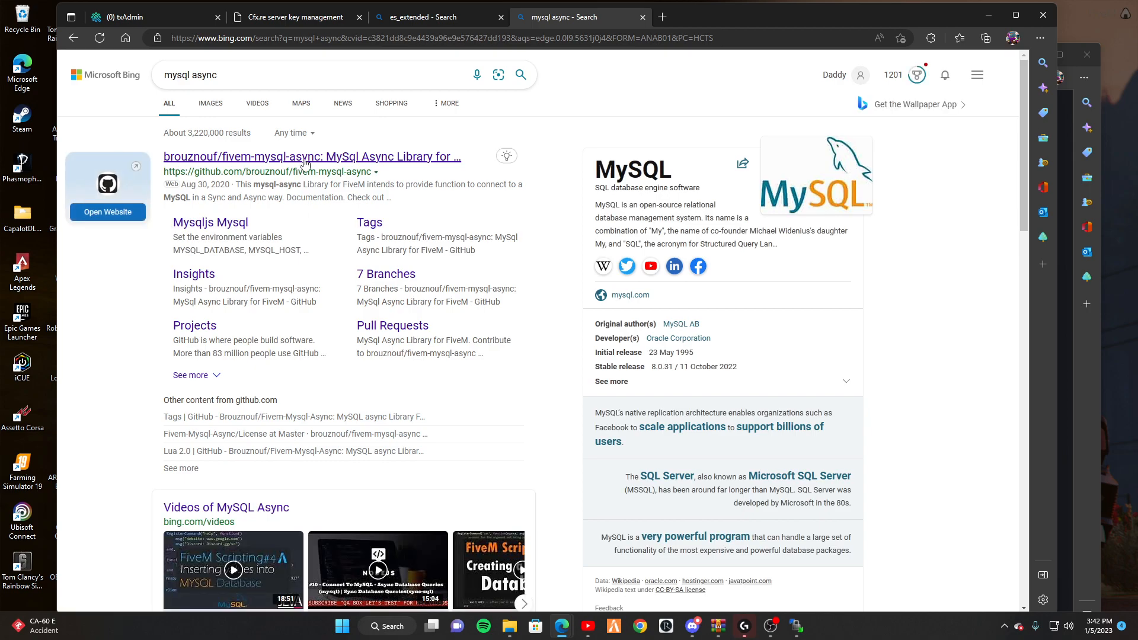
left_click(304, 160)
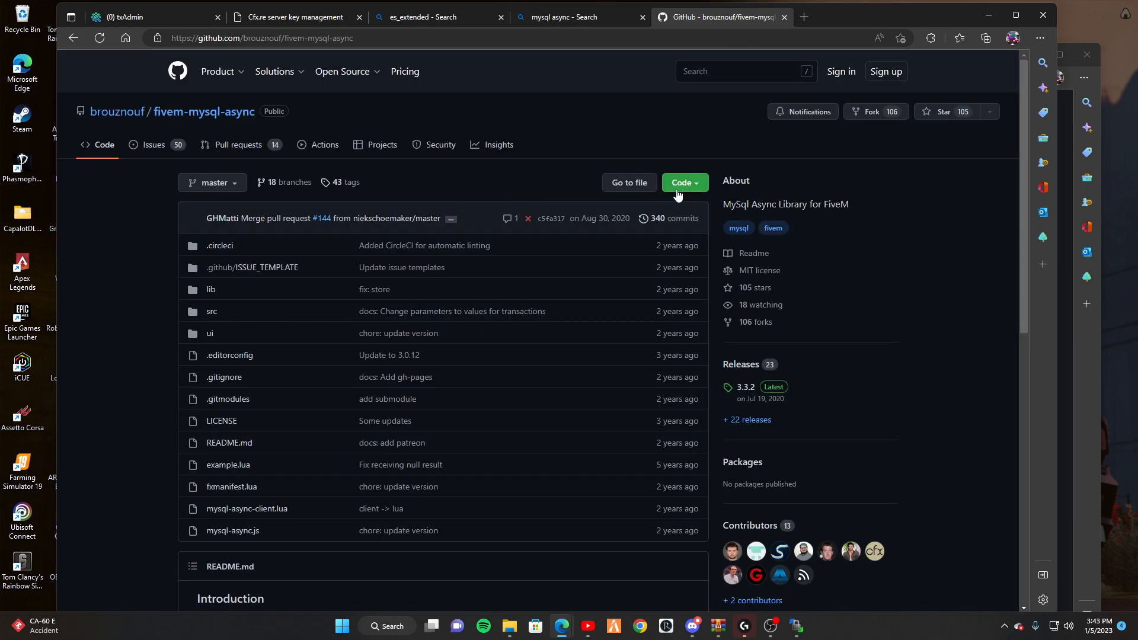
Download it as a ZIP and open fivem-mysql-async-master.zip.
left_click(676, 187)
left_click(539, 373)
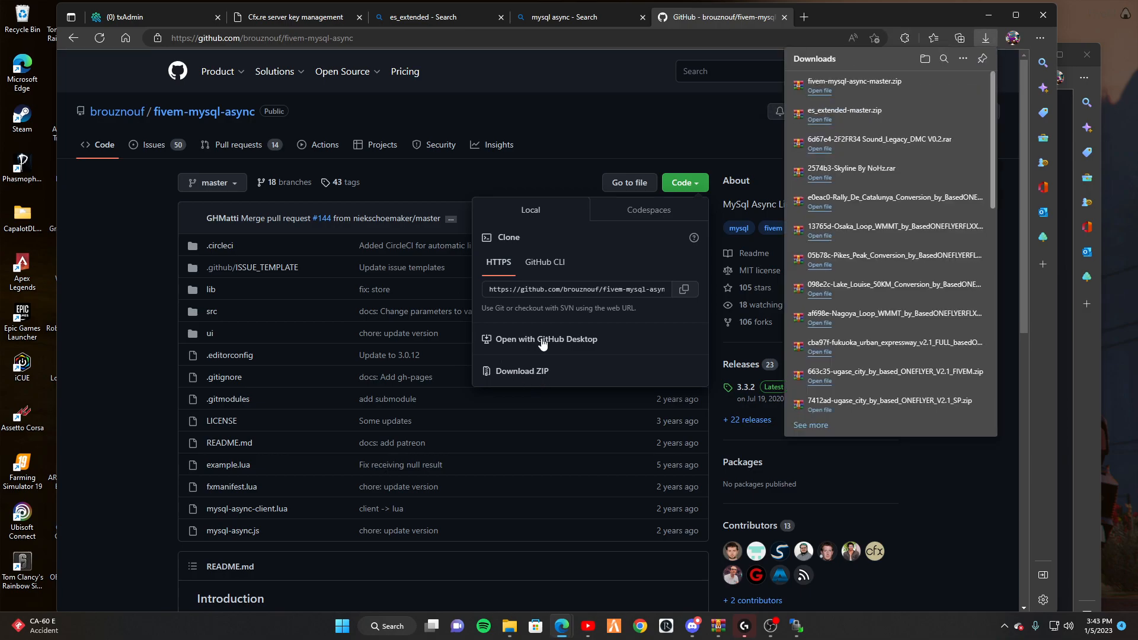
left_click(853, 83)
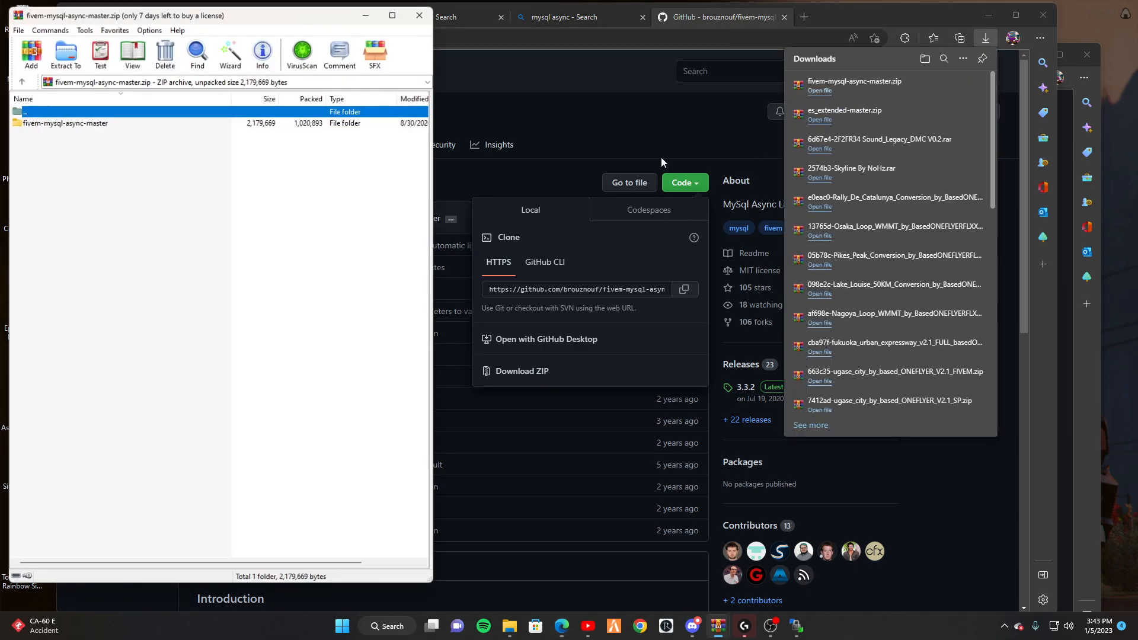
Rename the archive's fivem-mysql-async-master folder to mysql-async.
double_click(47, 121)
double_click(53, 111)
left_click(53, 126)
left_click_drag(41, 123, 22, 122)
key("BackSpace")
left_click_drag(94, 125, 69, 125)
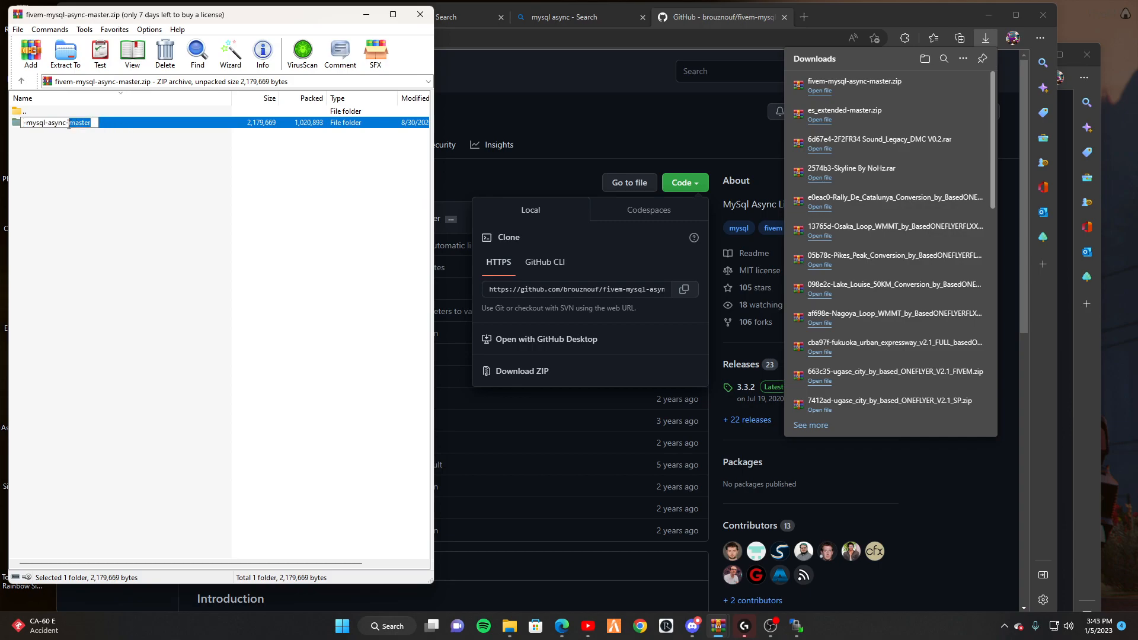
key("BackSpace")
left_click_drag(70, 123, 32, 125)
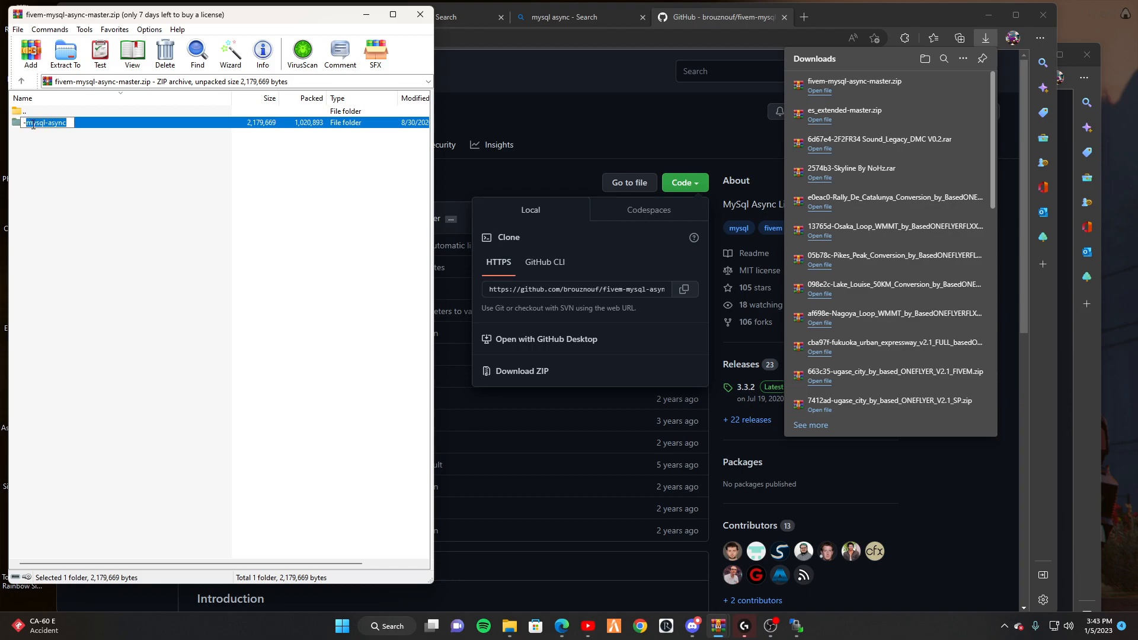
left_click(24, 123)
key("BackSpace")
key("Return")
Open the mysql-async folder and view mysql-async-client.lua and example.lua.
left_click_drag(118, 188, 79, 127)
double_click(79, 124)
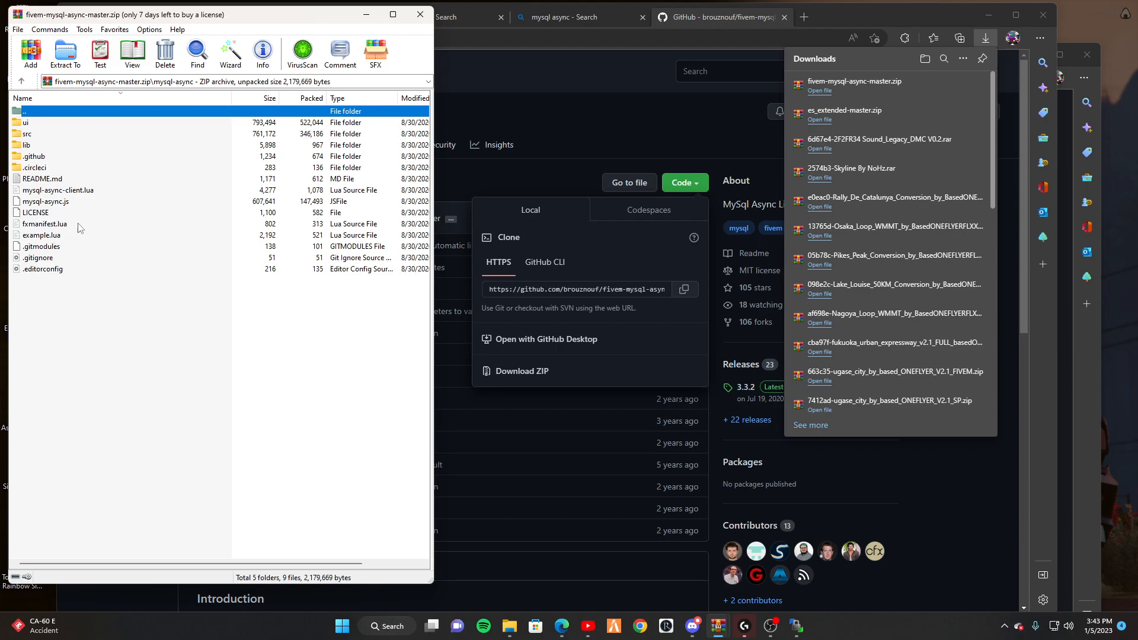
double_click(76, 191)
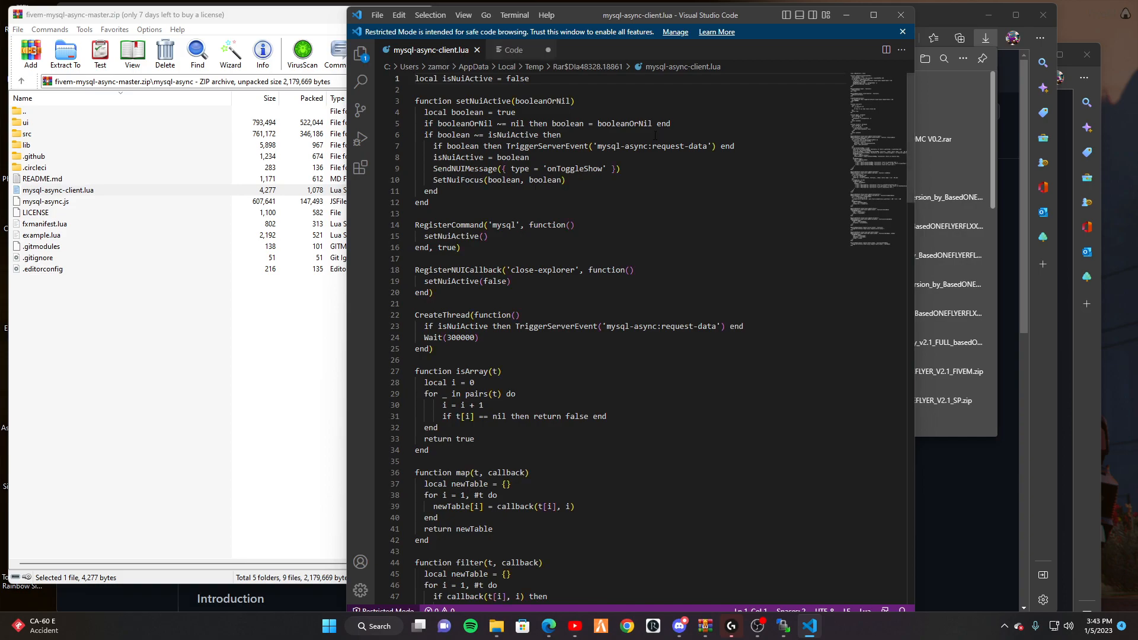
left_click(891, 18)
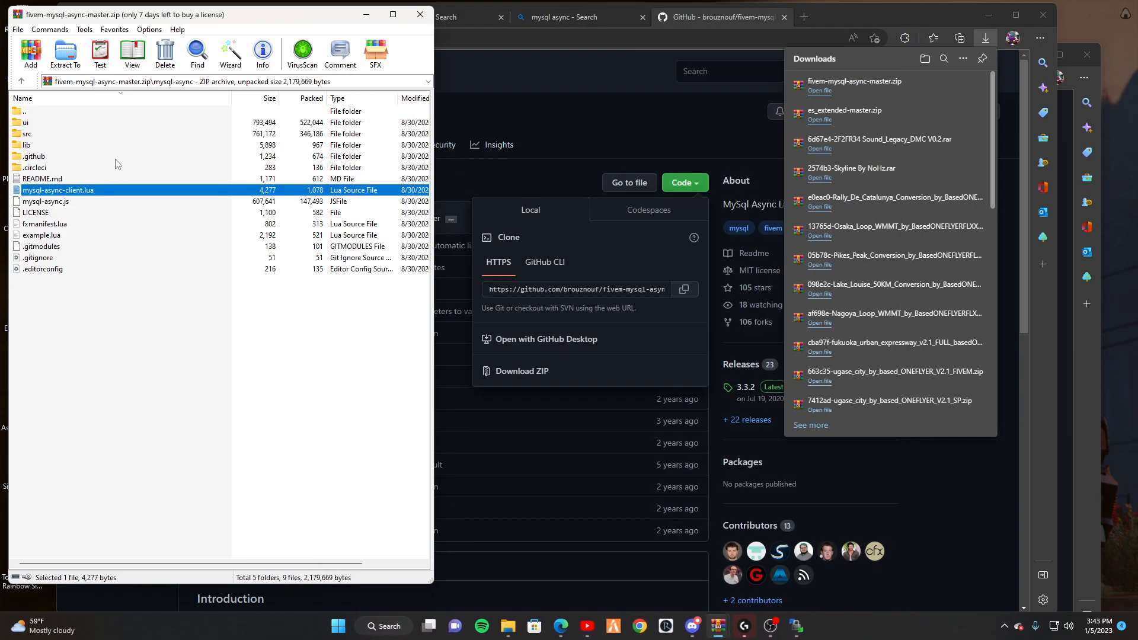
left_click(52, 236)
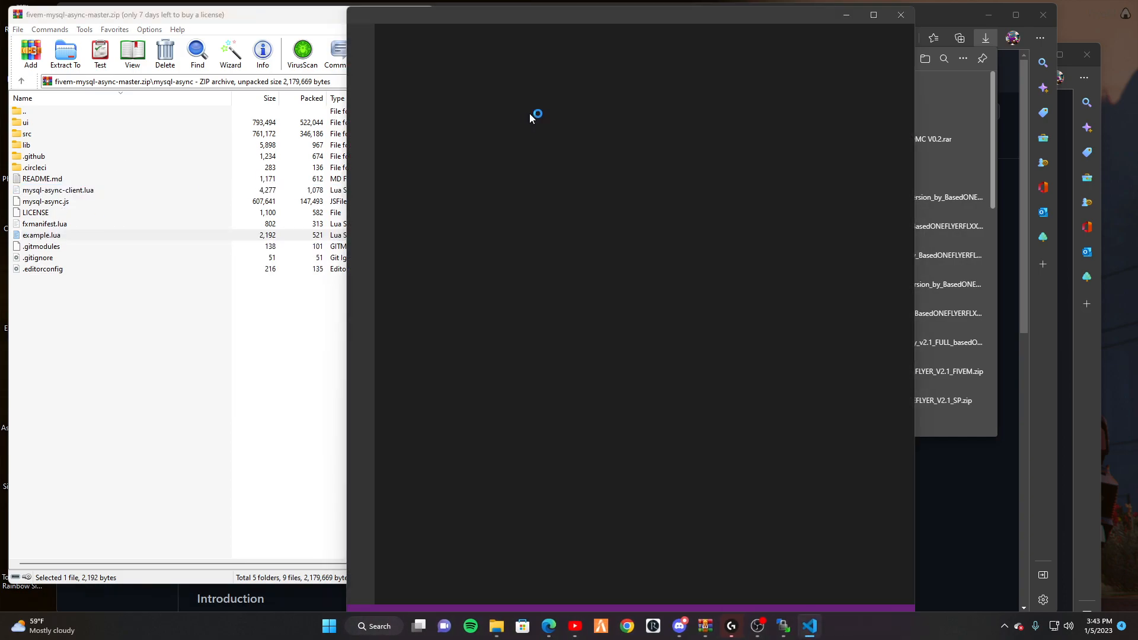
left_click(901, 14)
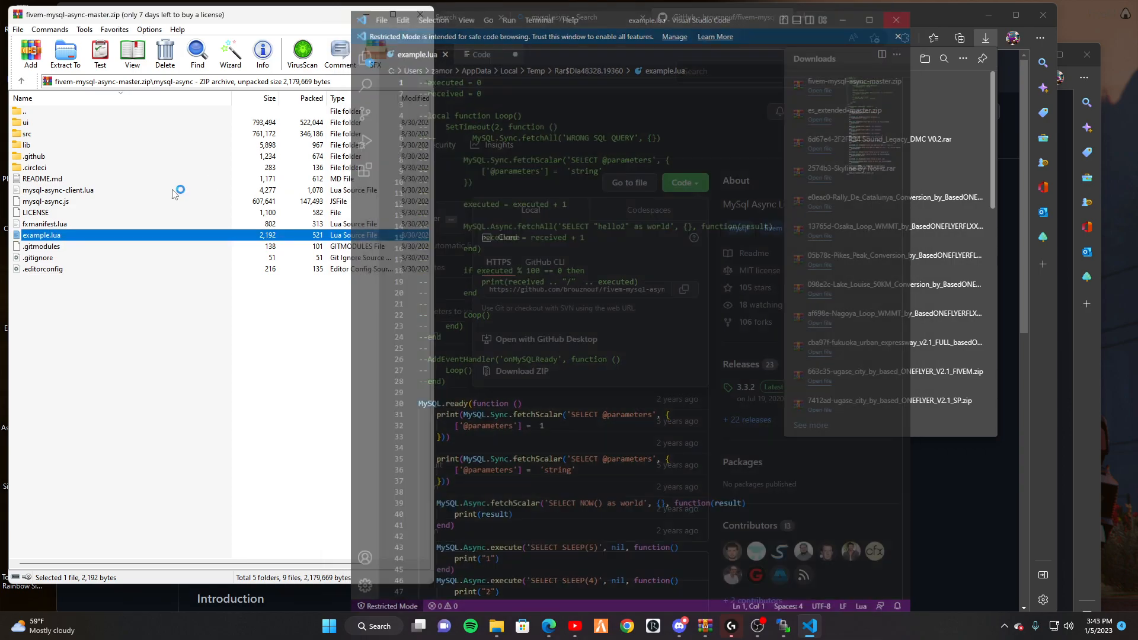
View mysql-async.js once in Visual Studio Code, then return to the archive root.
left_click(51, 203)
double_click(51, 204)
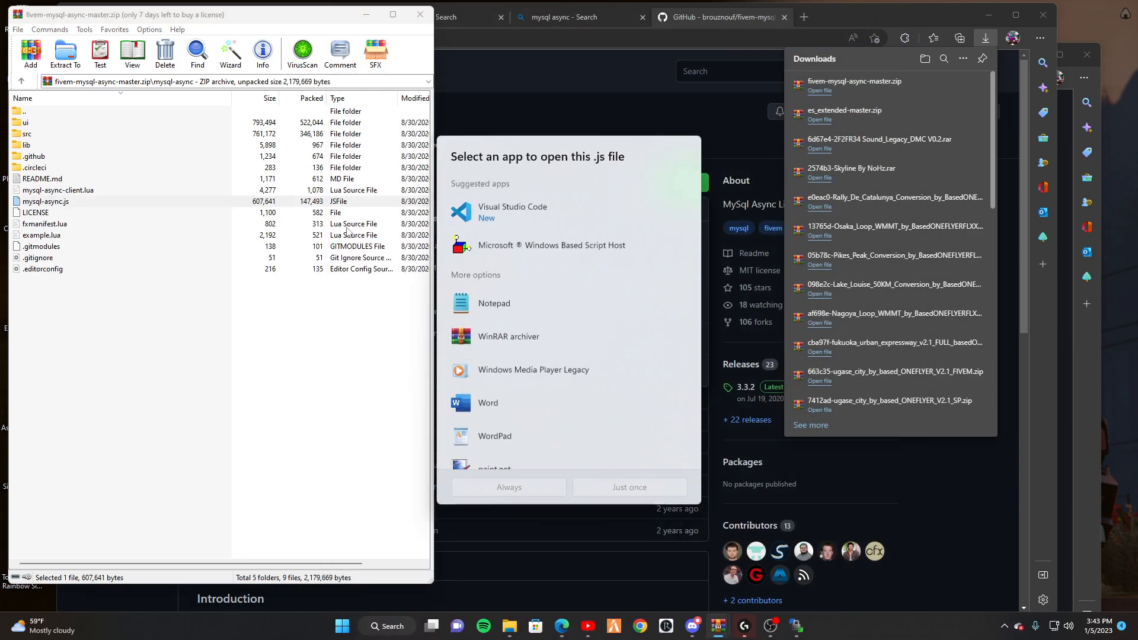
left_click(486, 219)
left_click(600, 488)
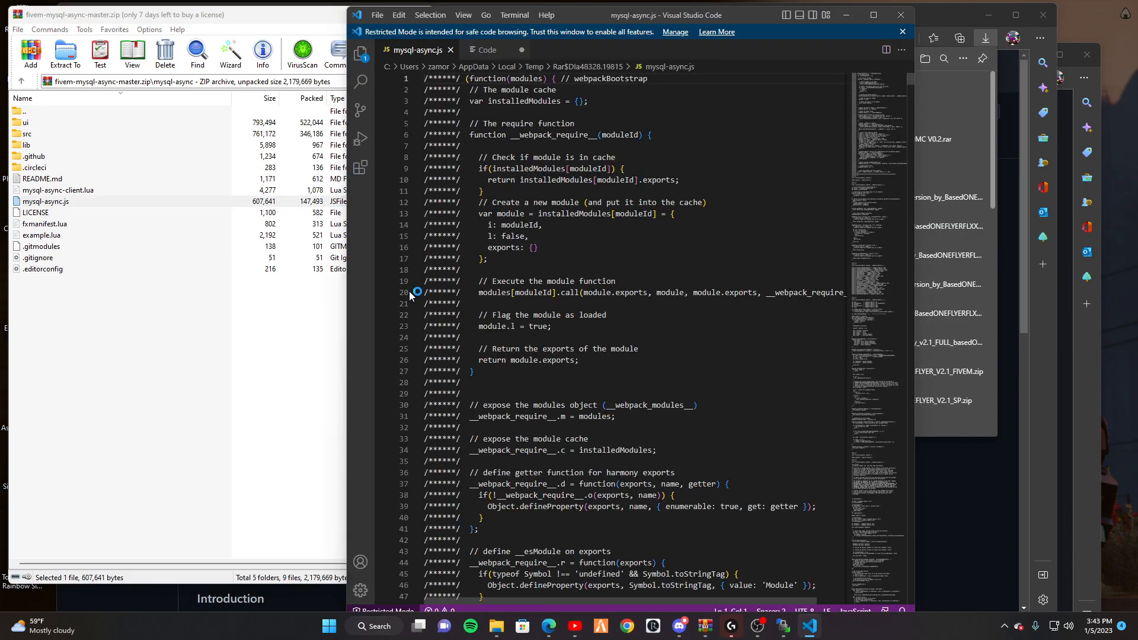
left_click(901, 15)
double_click(36, 112)
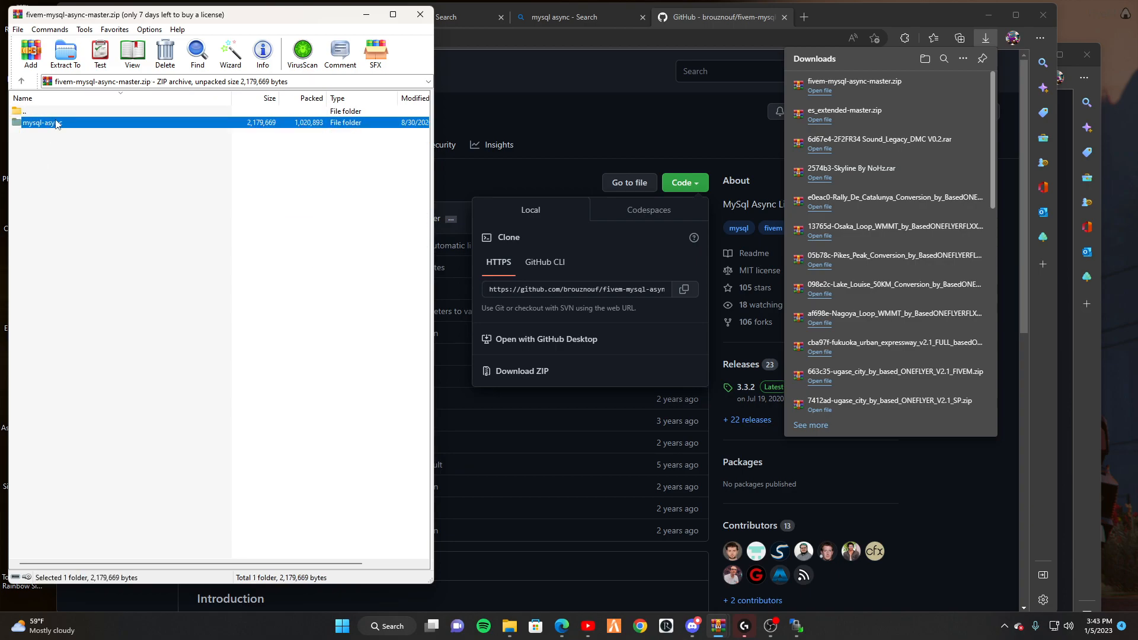
Drag the mysql-async folder from WinRAR into the server's resources folder in WinSCP.
left_click(796, 626)
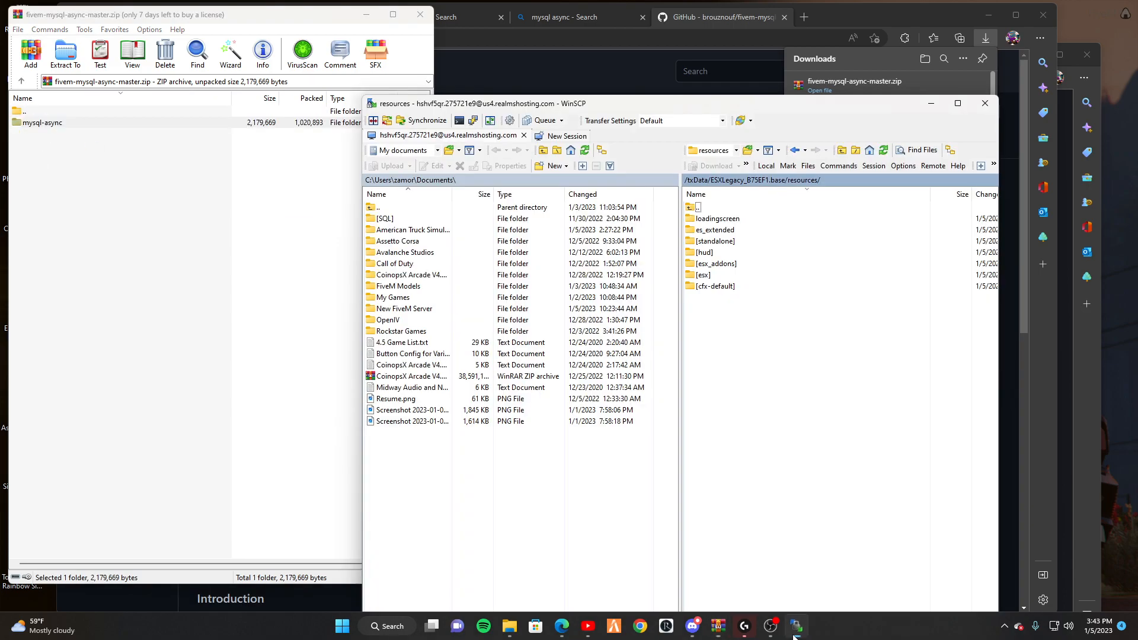
left_click_drag(17, 123, 779, 376)
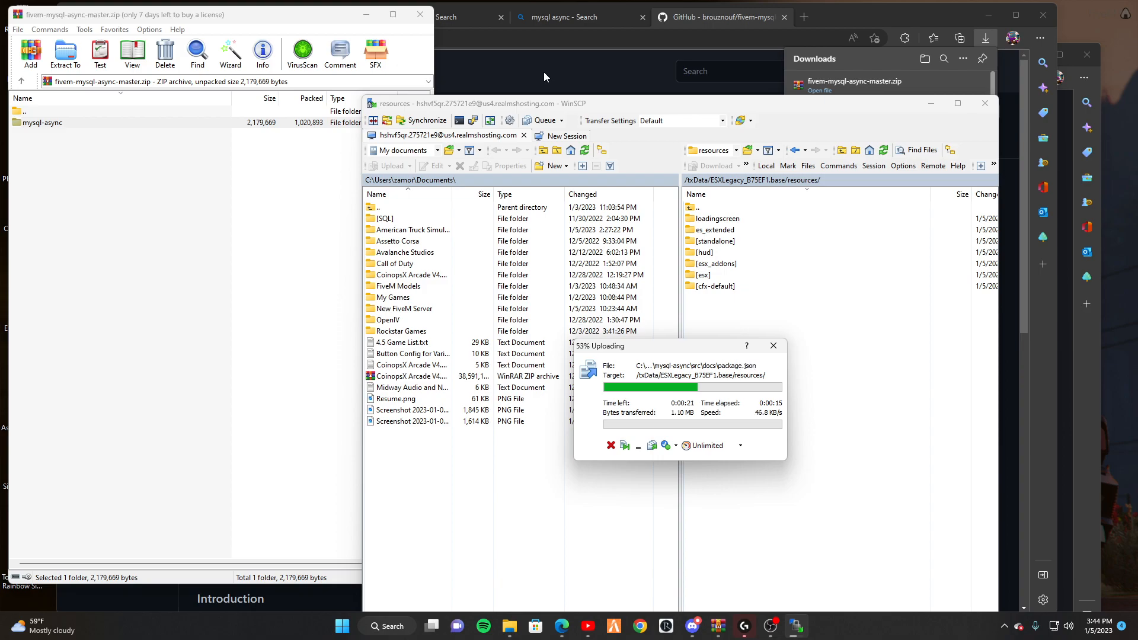
left_click(543, 72)
Open server.cfg in txAdmin's CFG Editor and look over its ensure lines.
left_click(183, 17)
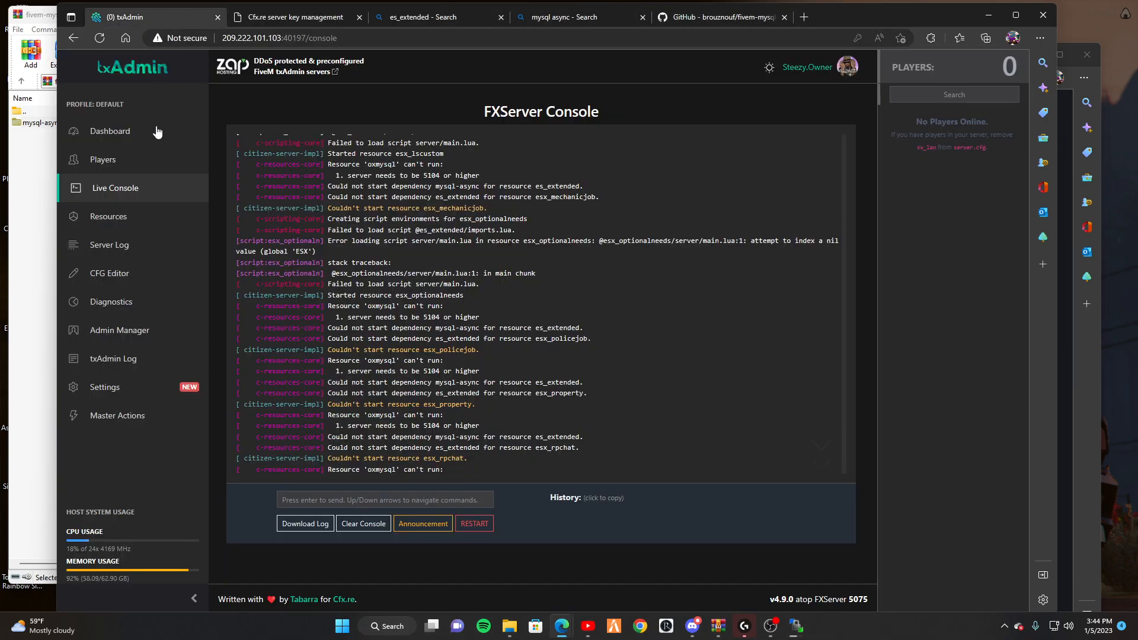
left_click(141, 275)
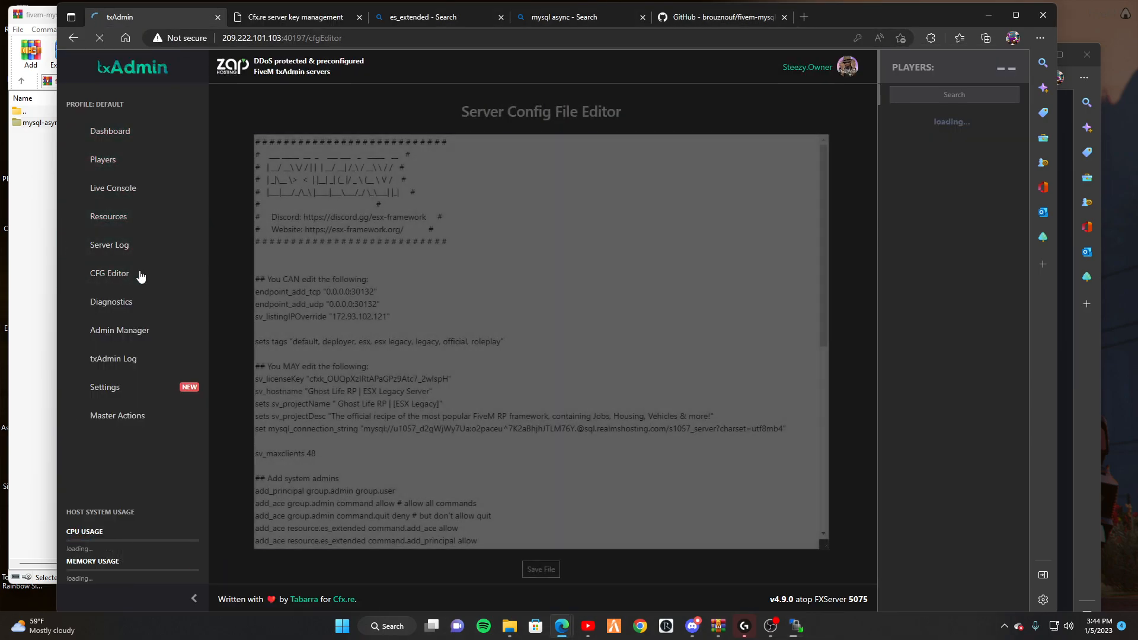
scroll(411, 330, "down", 5)
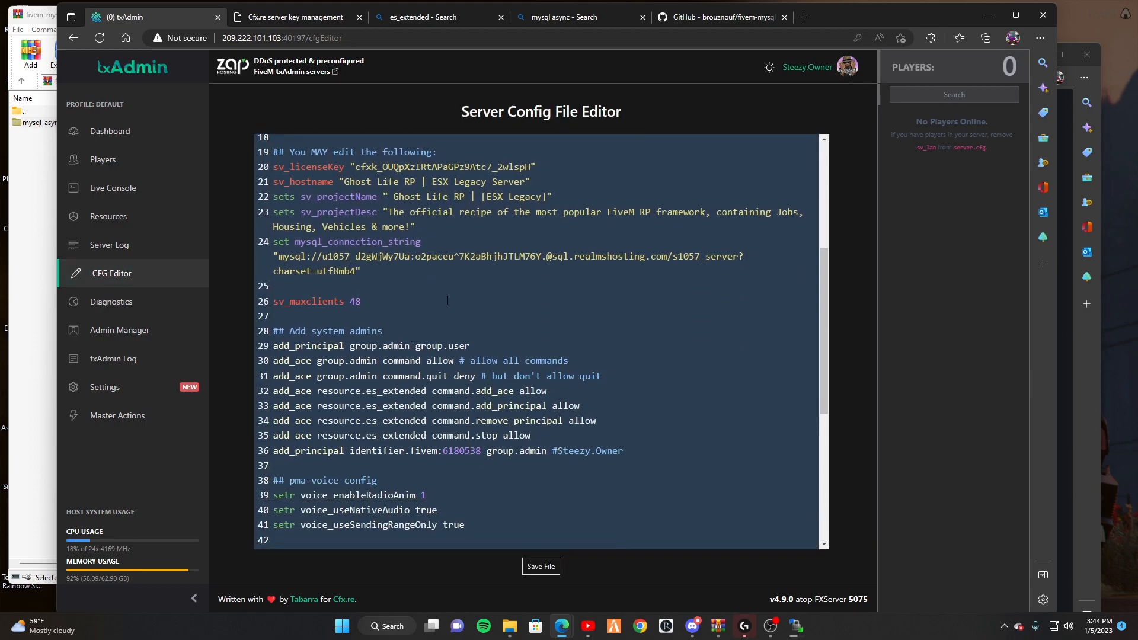
scroll(461, 248, "down", 2)
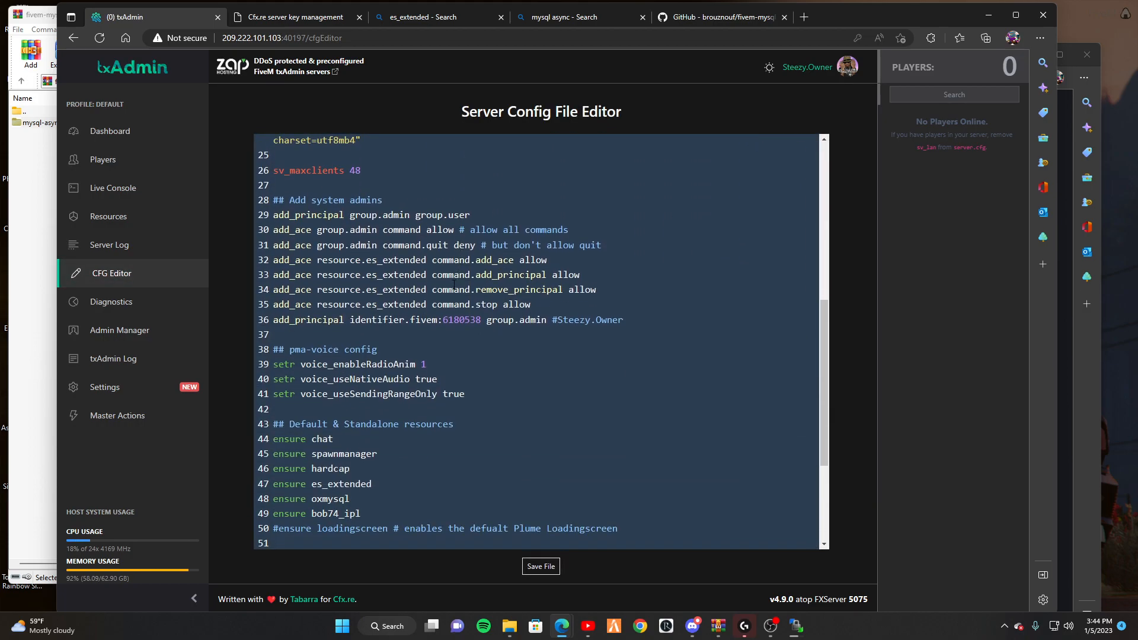
left_click_drag(580, 278, 302, 232)
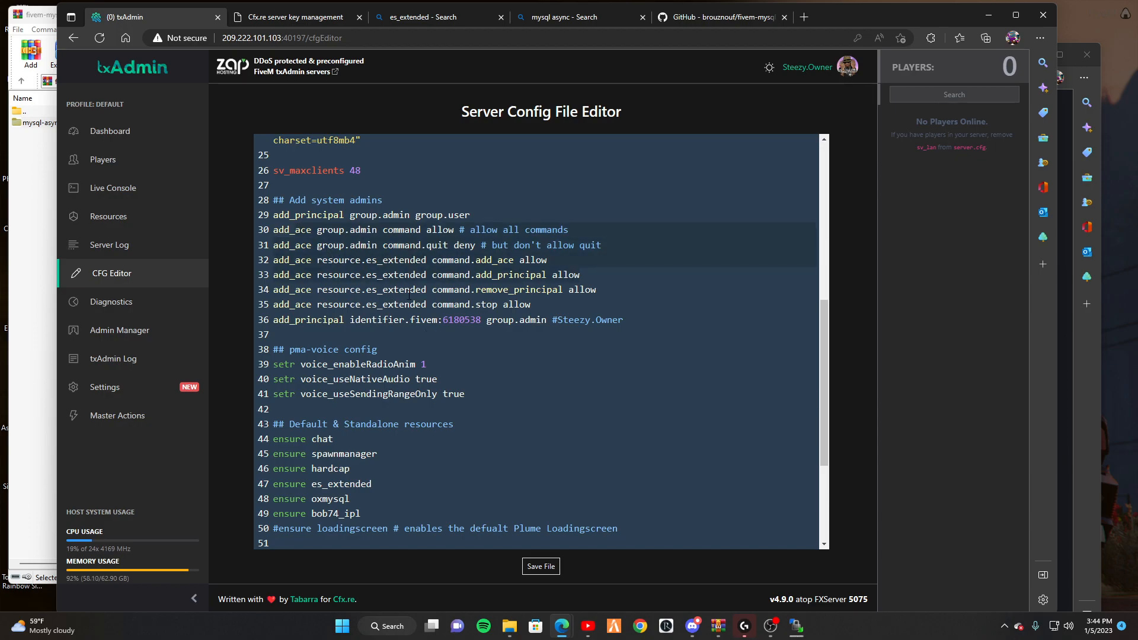
scroll(403, 303, "up", 3)
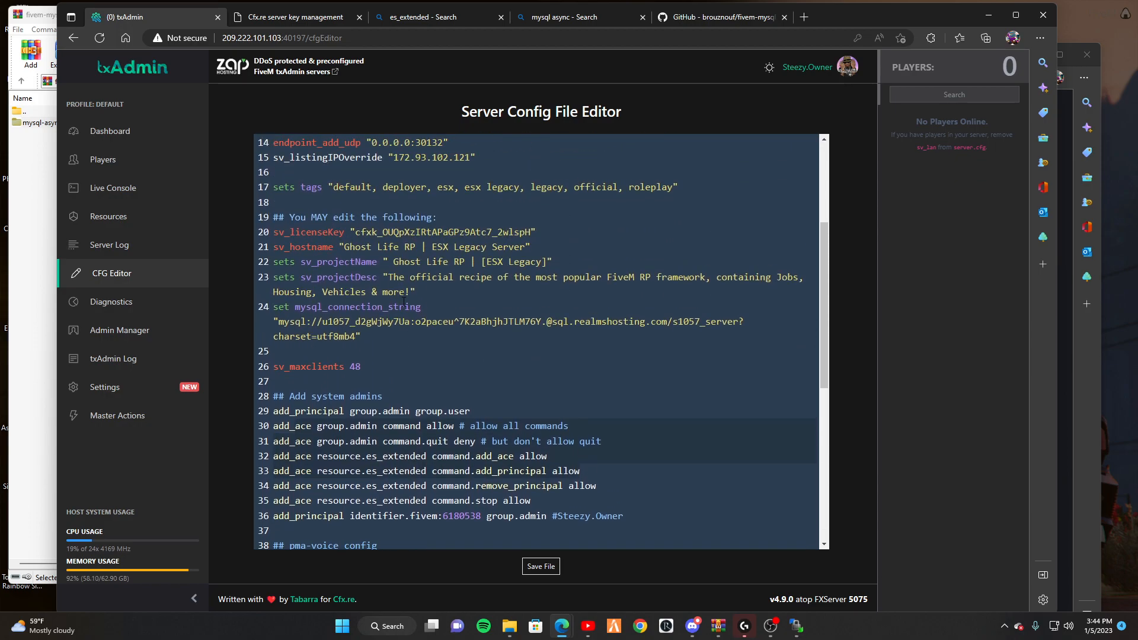
scroll(404, 300, "down", 3)
scroll(404, 300, "down", 1)
Add an 'ensure mysql-async' line directly after 'ensure hardcap'.
left_click(381, 405)
key("Return")
type("mysql-async")
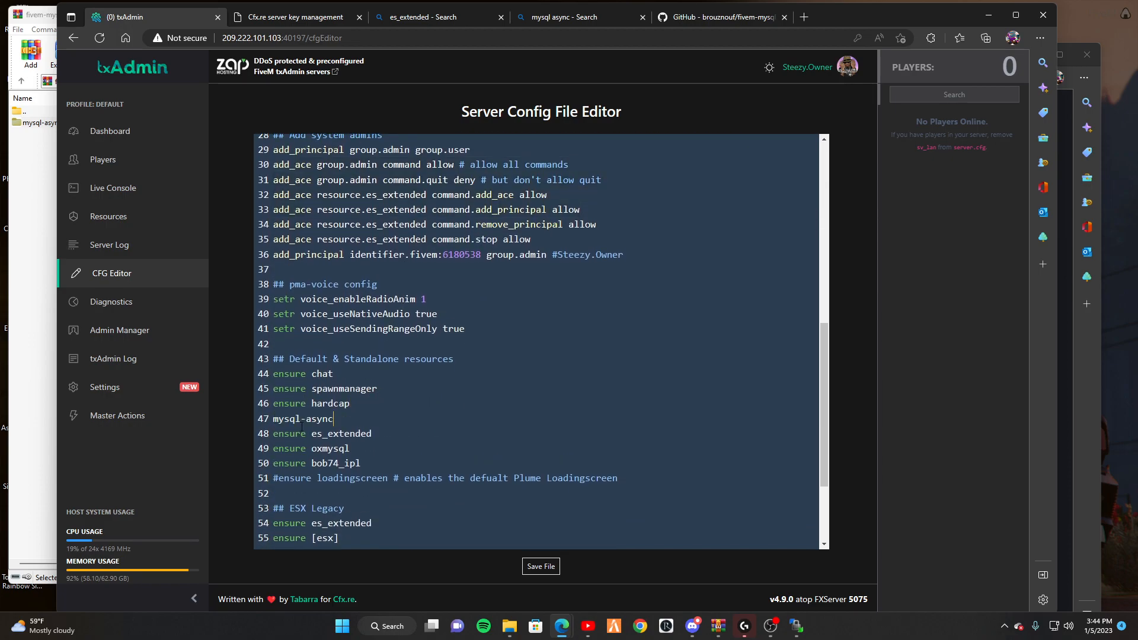
type("ensure")
scroll(355, 434, "down", 1)
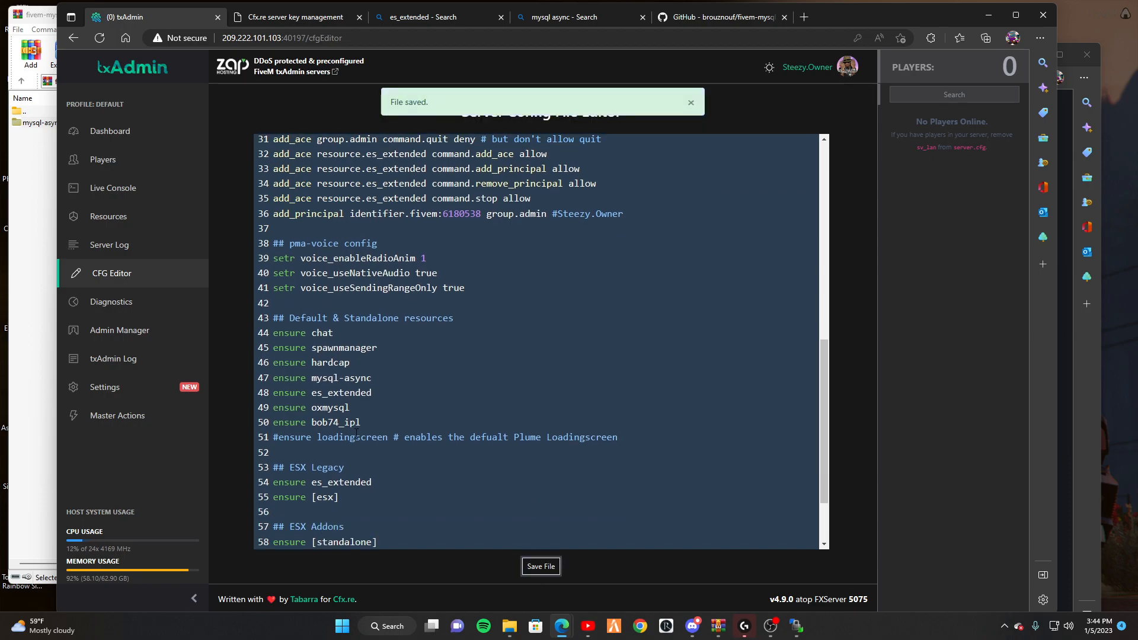
scroll(388, 455, "down", 1)
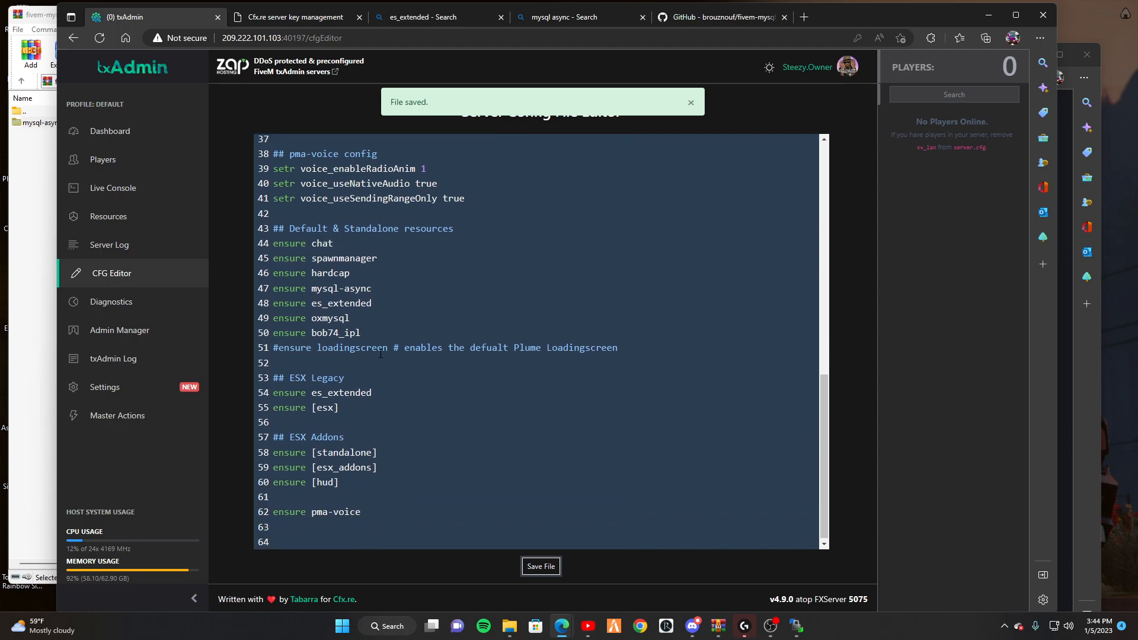
scroll(381, 353, "up", 8)
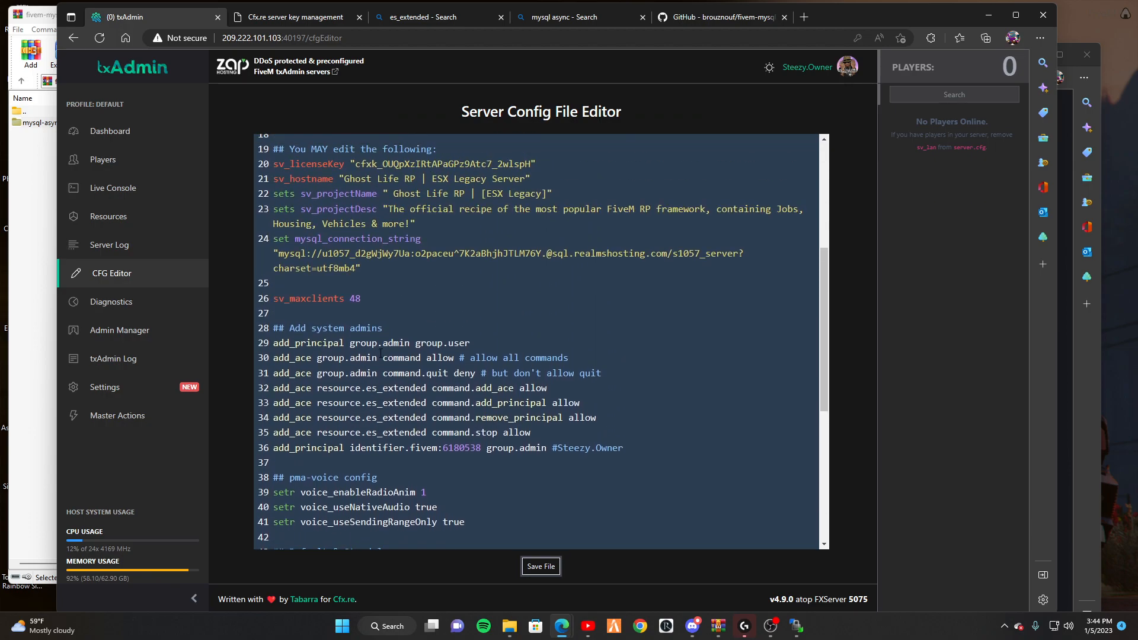
scroll(381, 353, "up", 2)
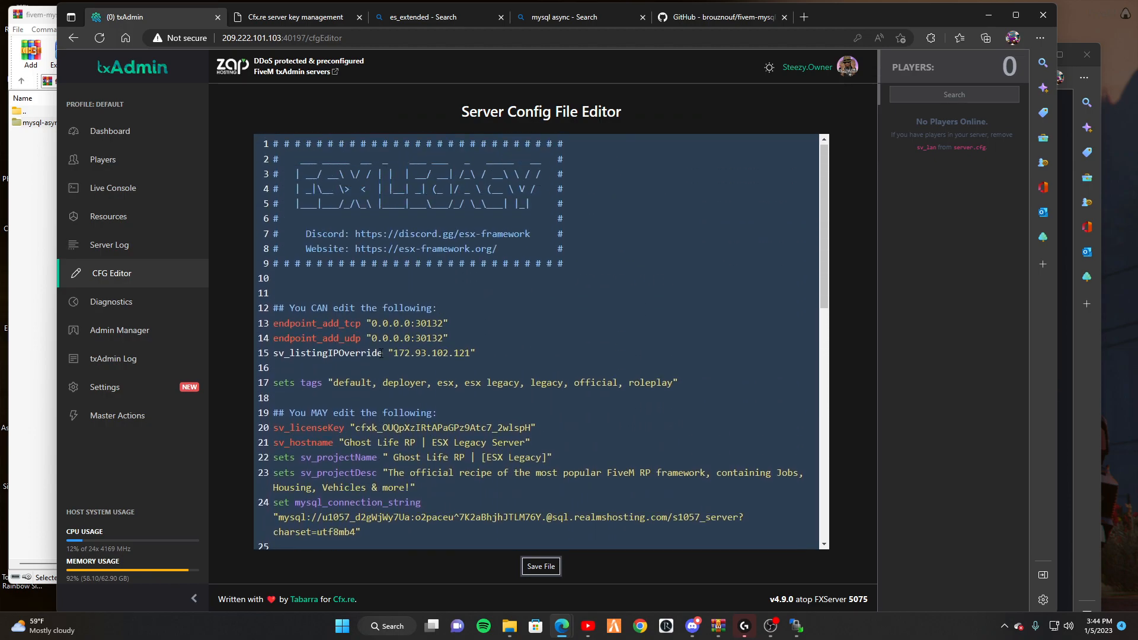
Save server.cfg and restart the server from the Live Console.
left_click(540, 566)
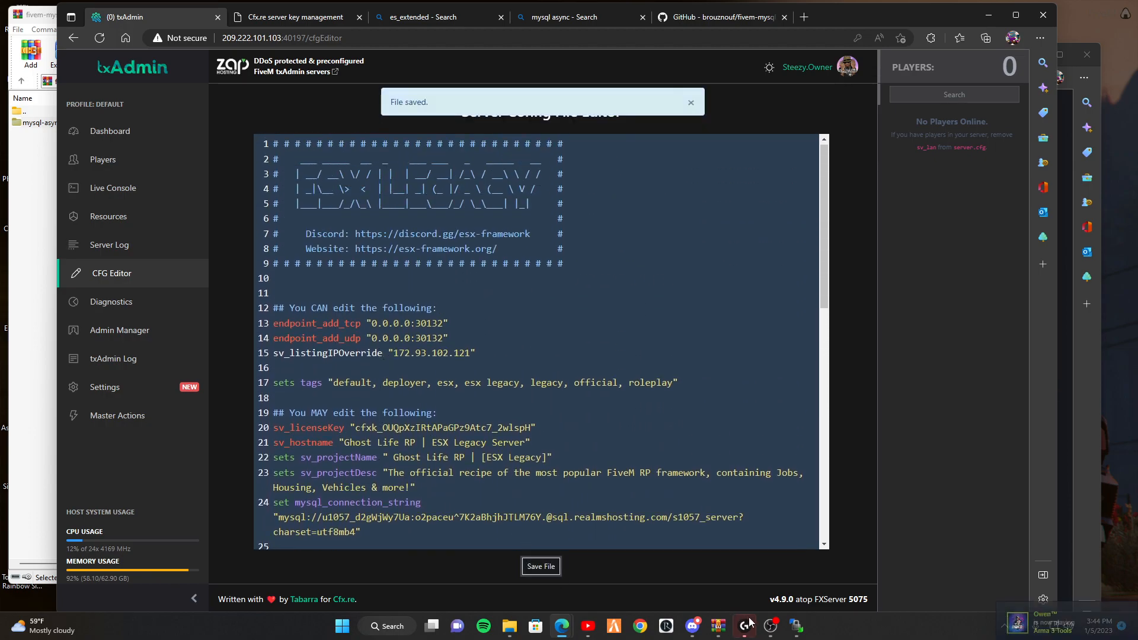
left_click(796, 626)
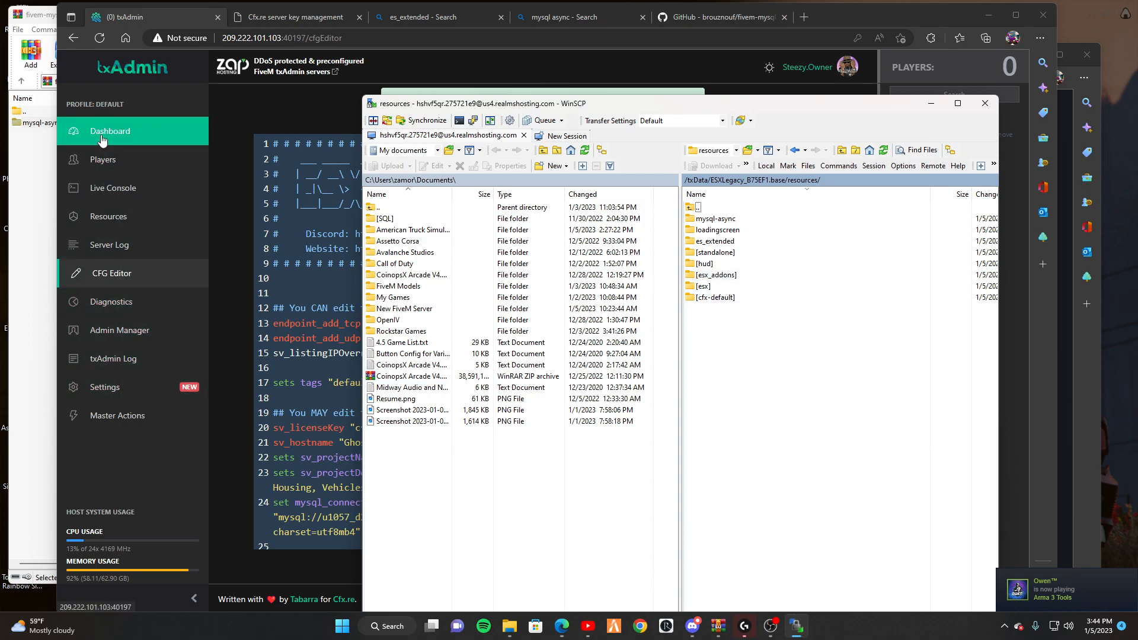
left_click(134, 191)
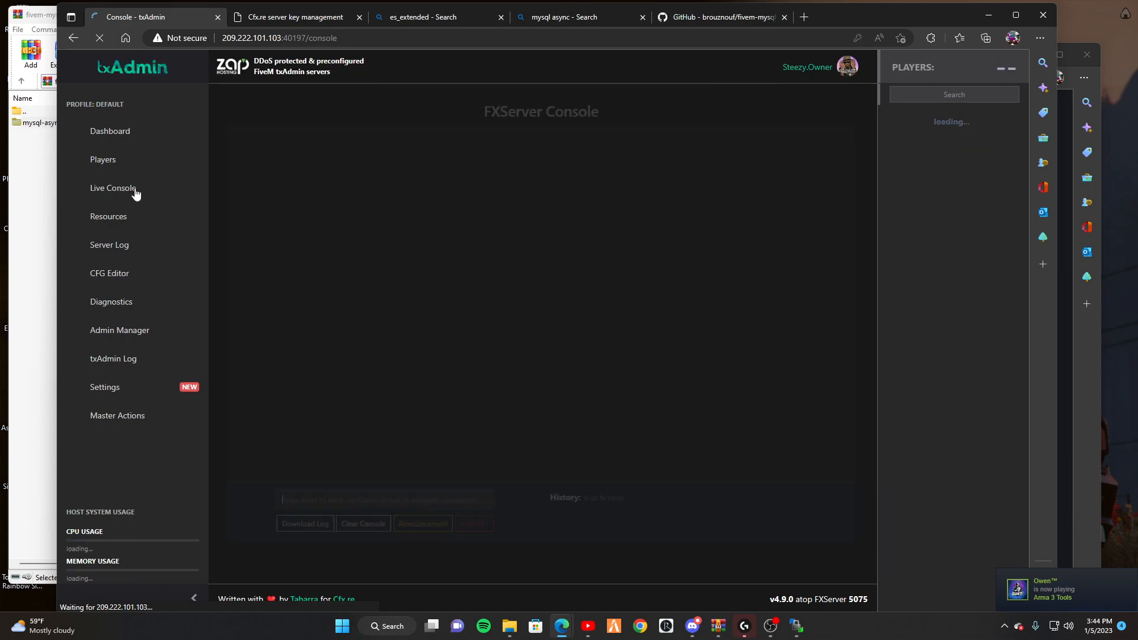
left_click(468, 525)
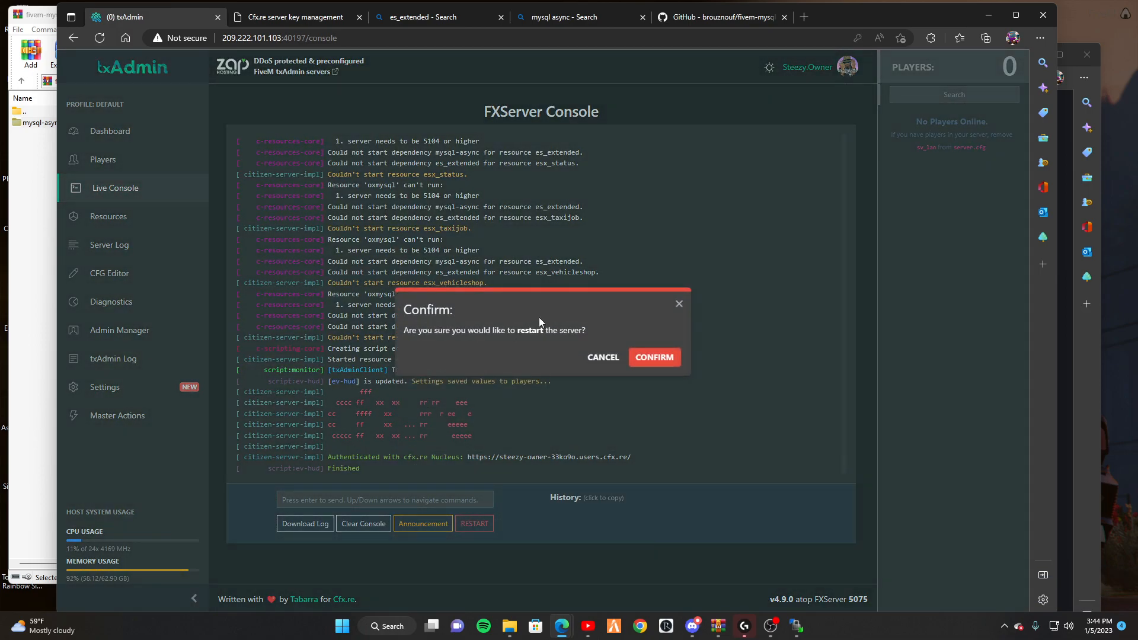
left_click(649, 357)
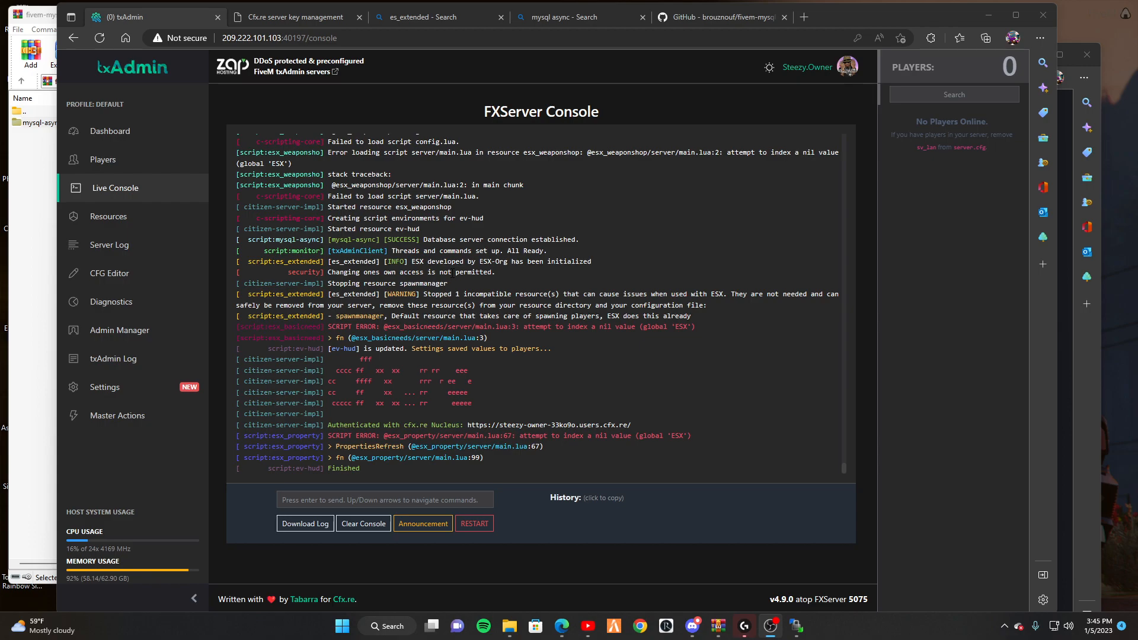
Check the startup log for mysql-async's database connection and ESX initialising, then launch FiveM.
scroll(452, 273, "up", 5)
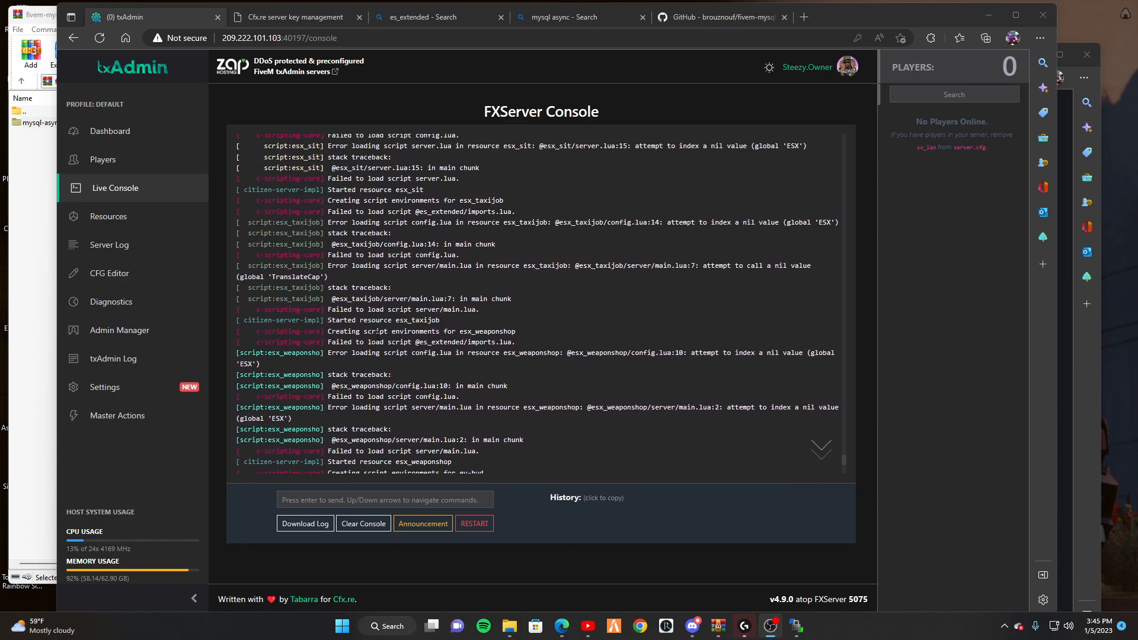
scroll(362, 320, "up", 3)
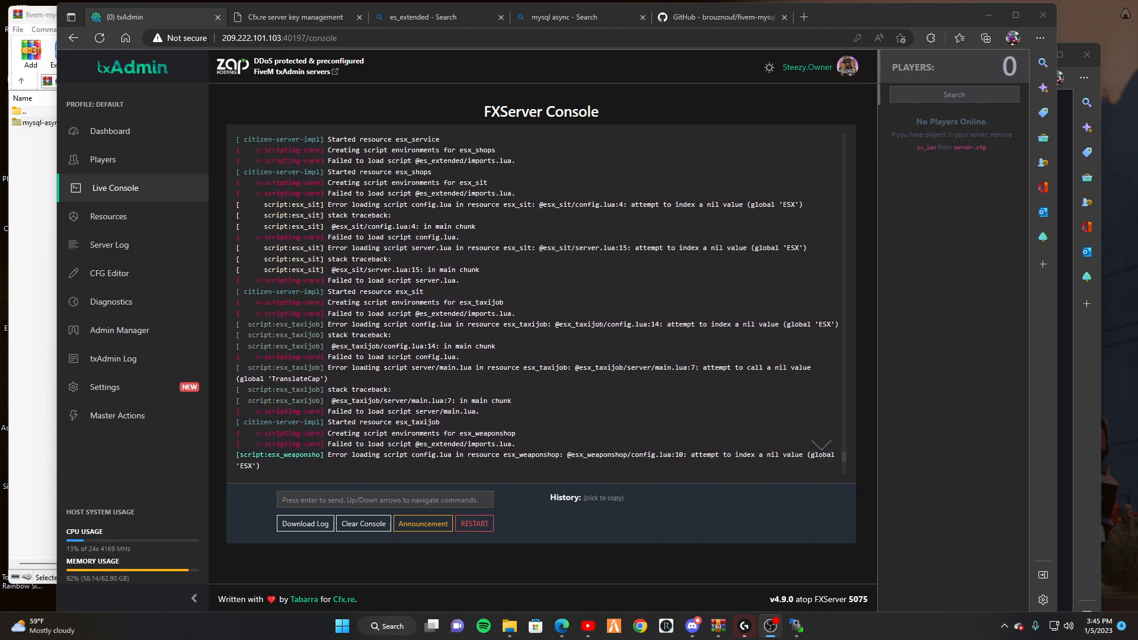
scroll(365, 275, "up", 3)
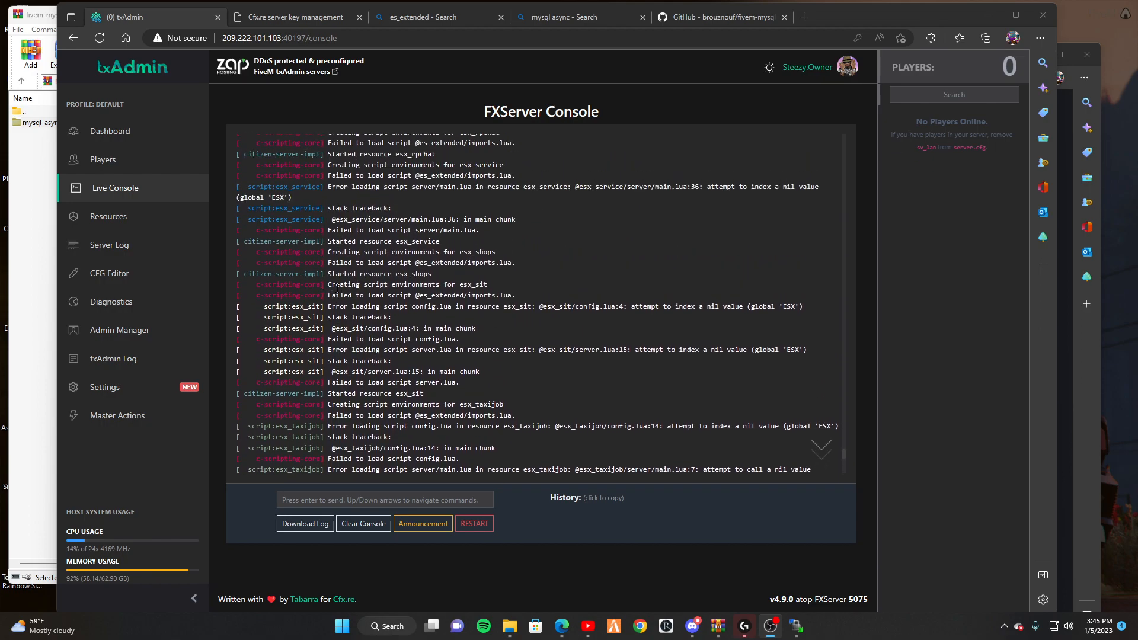
scroll(436, 273, "up", 7)
scroll(437, 277, "down", 10)
scroll(436, 286, "down", 9)
left_click(614, 626)
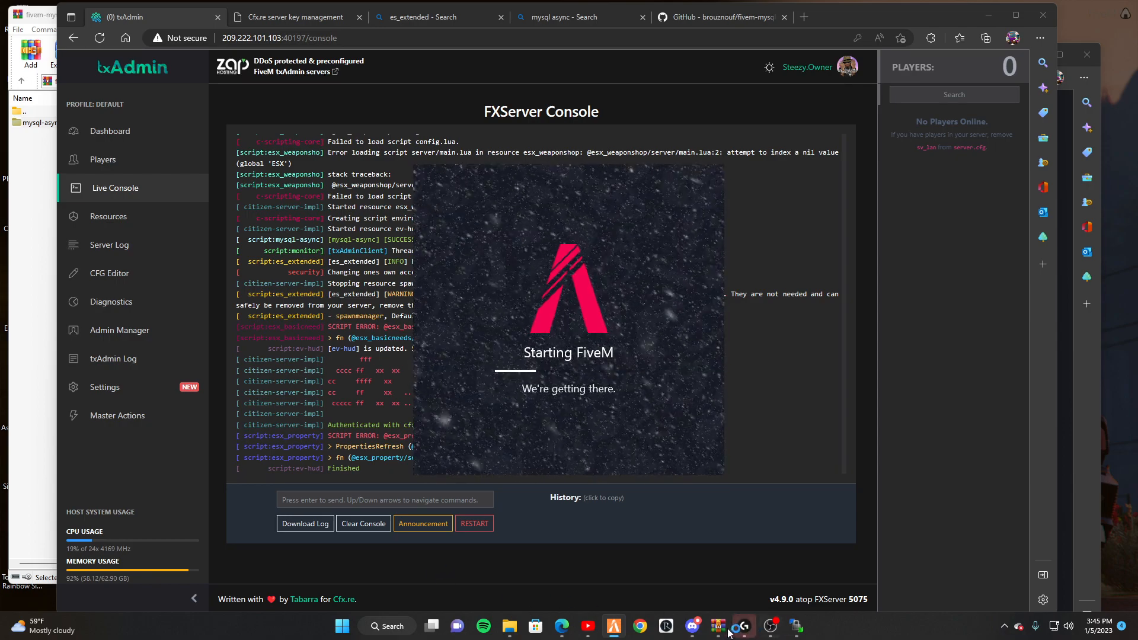
Show the Realms Test server's console page on Realms Hosting, then return to FiveM's main menu.
mouse_move(575, 633)
left_click(663, 563)
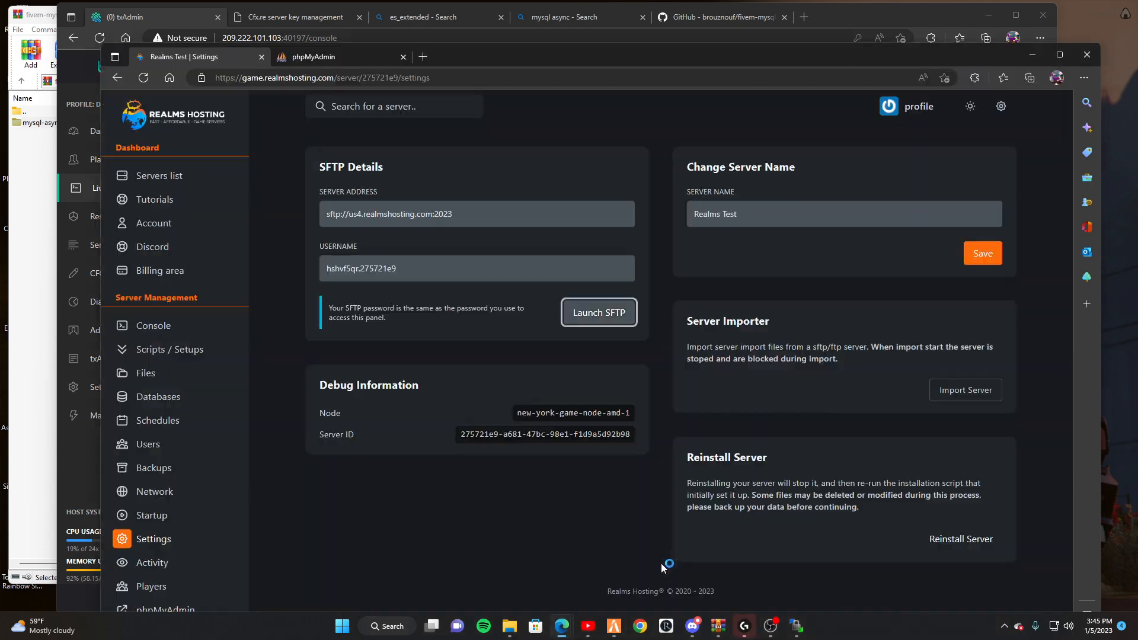
left_click(153, 325)
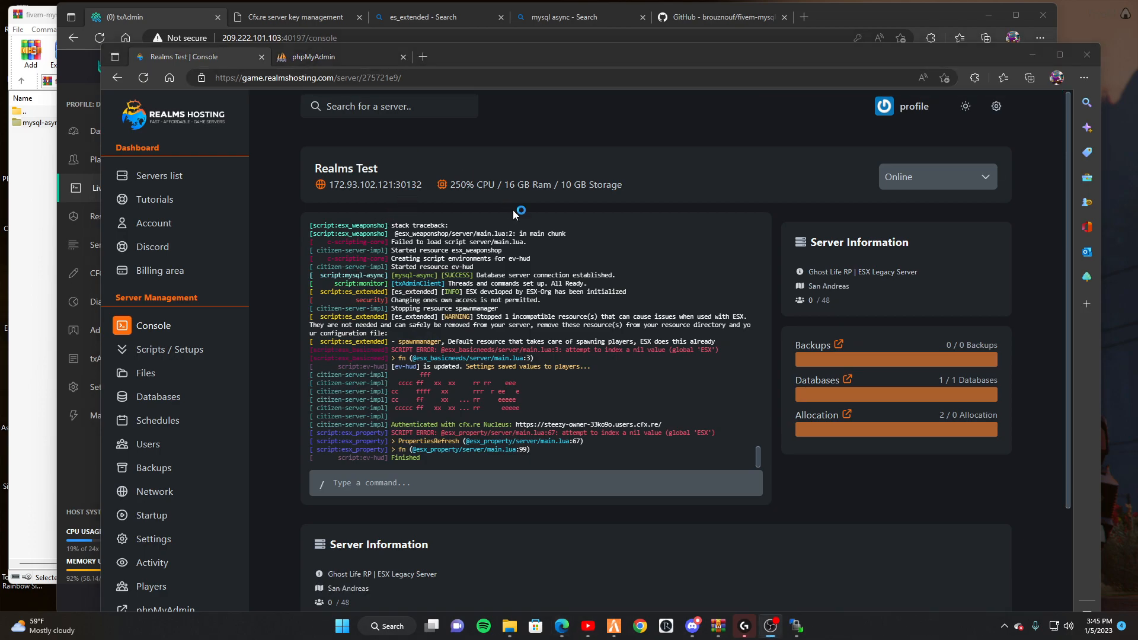
mouse_move(778, 620)
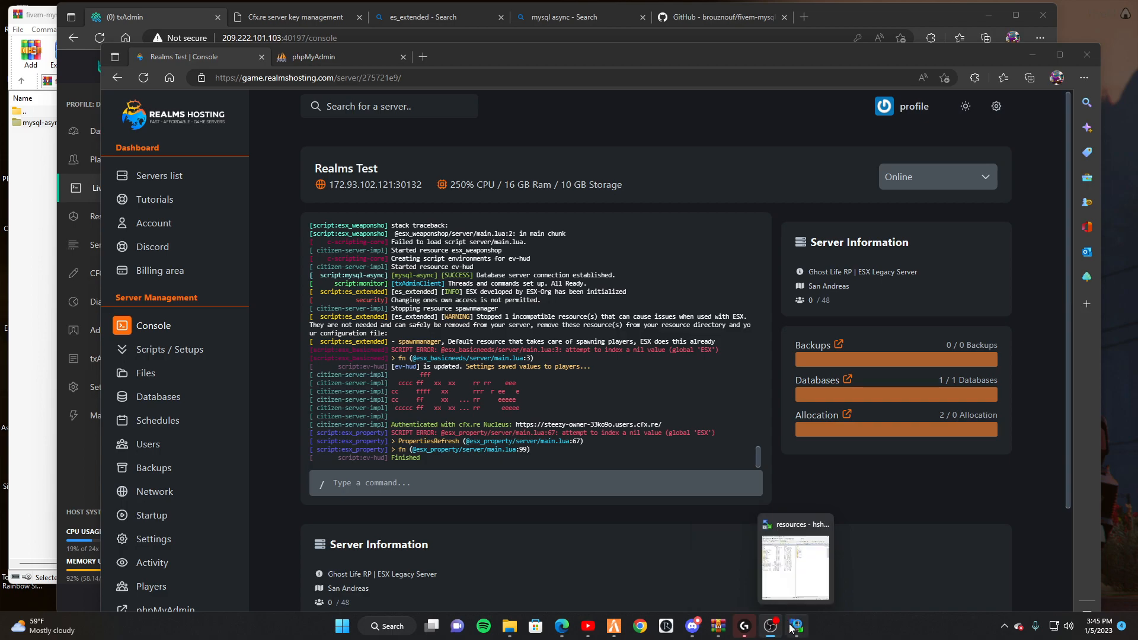
left_click(614, 626)
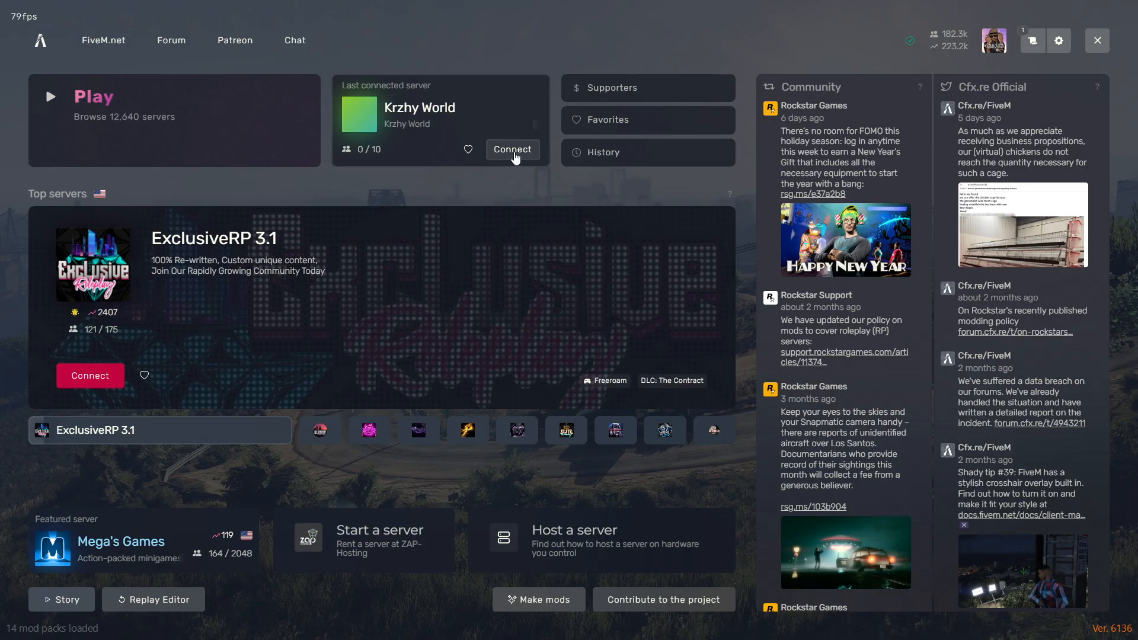
Cancel the Krzhy World connection, run 'connect 172.93.102.121:30132', and accept the game restart.
left_click(511, 150)
left_click(312, 396)
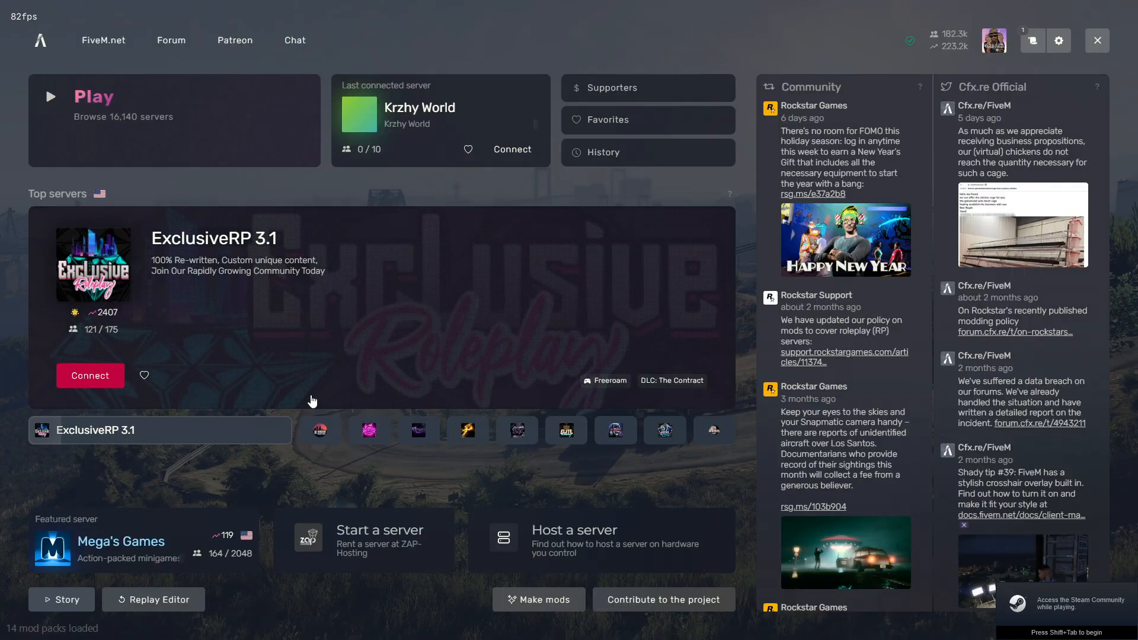
key("F8")
type("co")
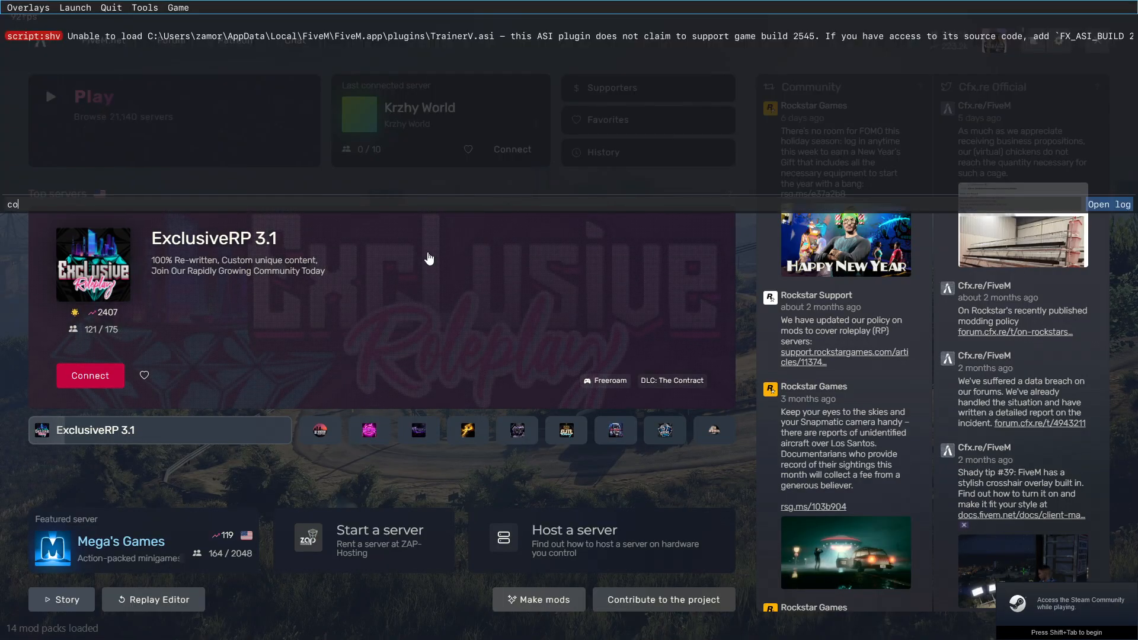
type("nnect 172.93.102.121:30132")
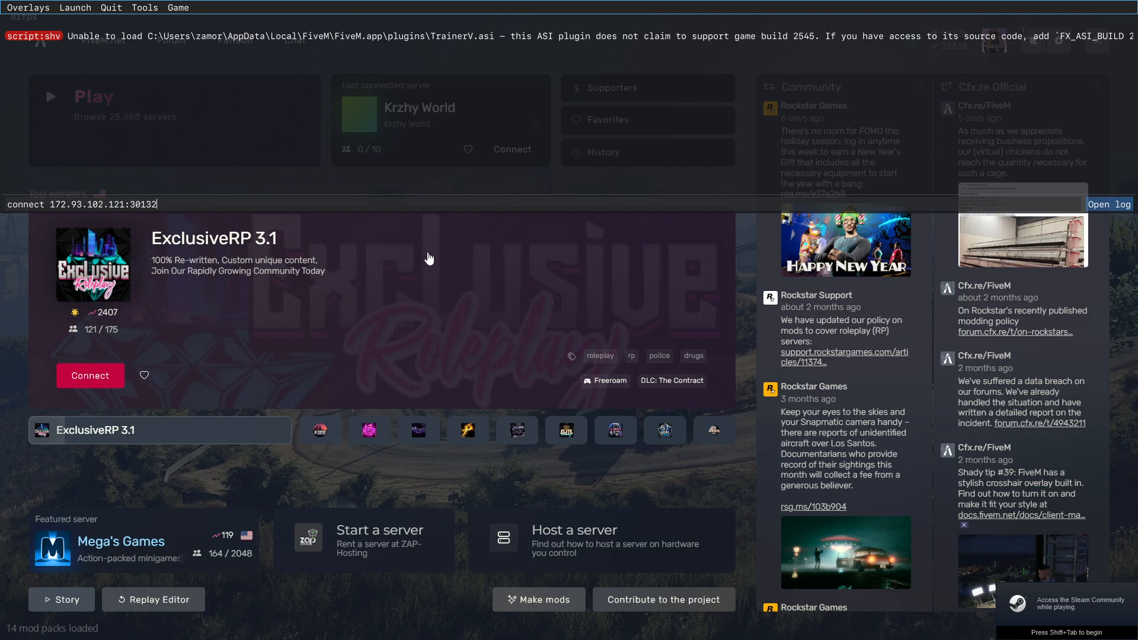
key("Return")
key("F8")
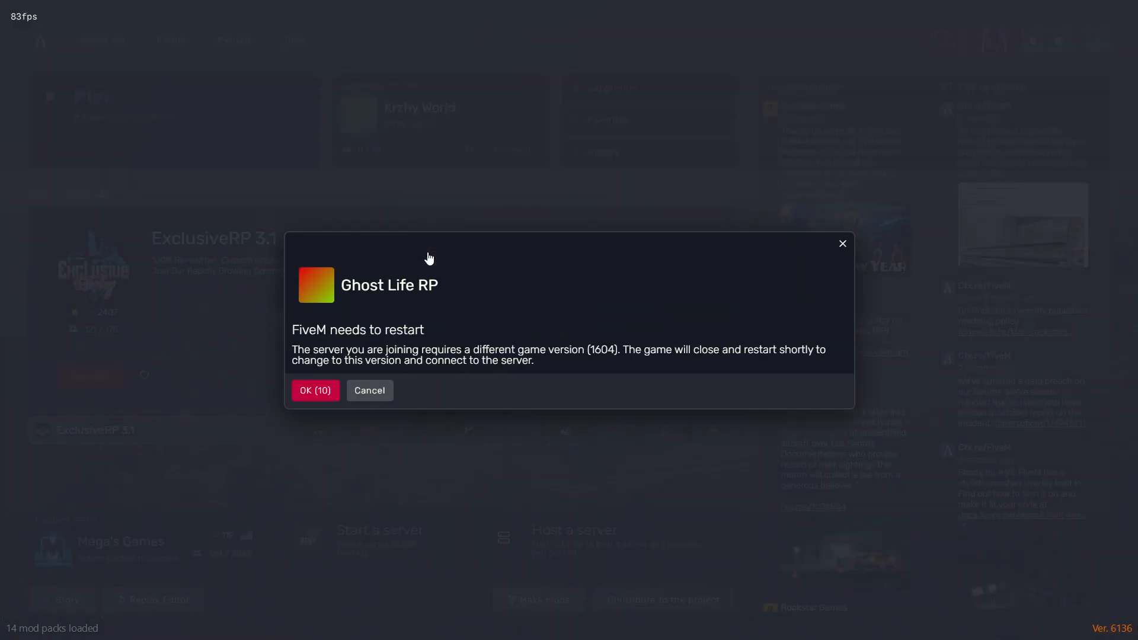
left_click(320, 391)
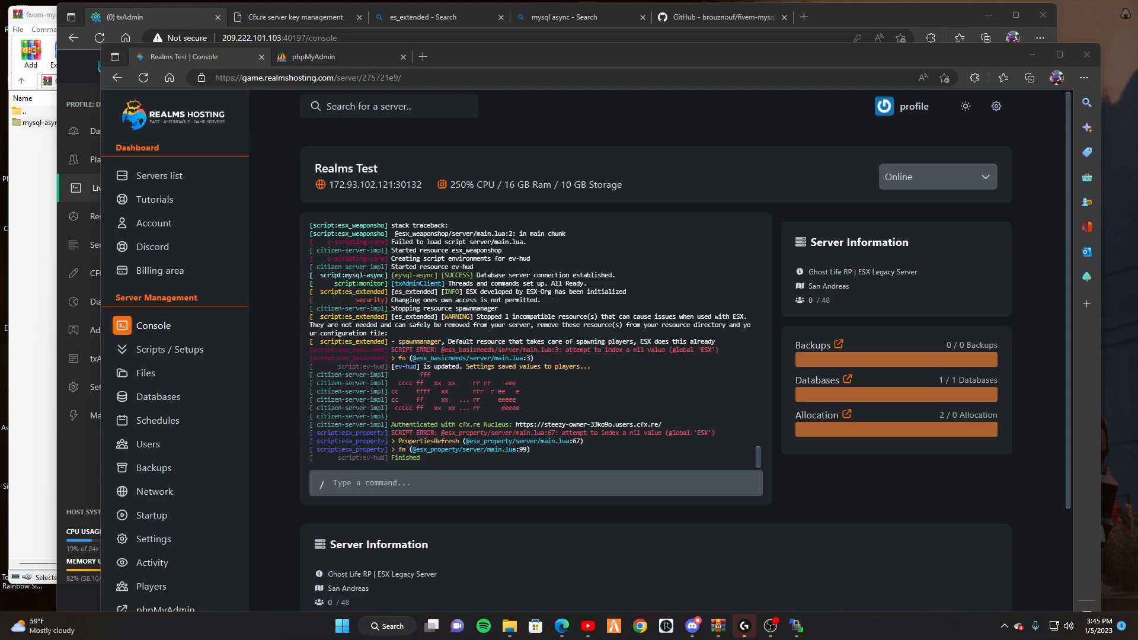